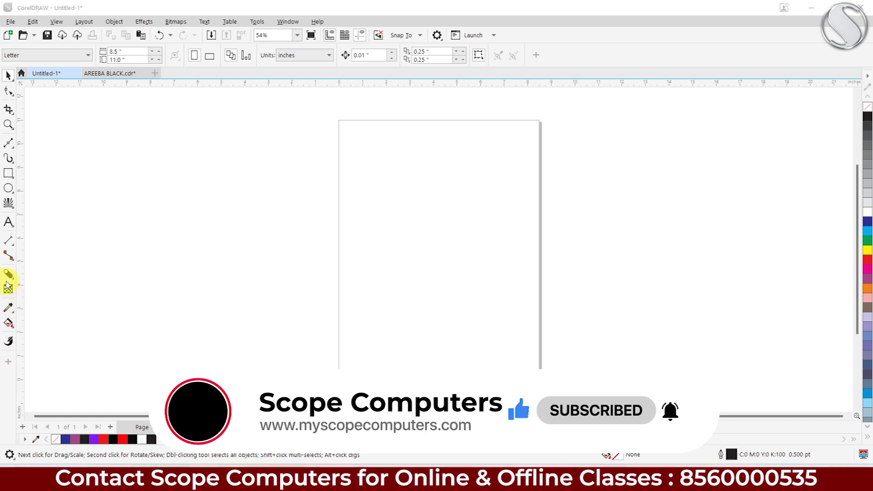
Step: Draw a rectangle near the page's top left and an ellipse beside it at top right
{"action": "left_click", "coordinate": [8, 289]}
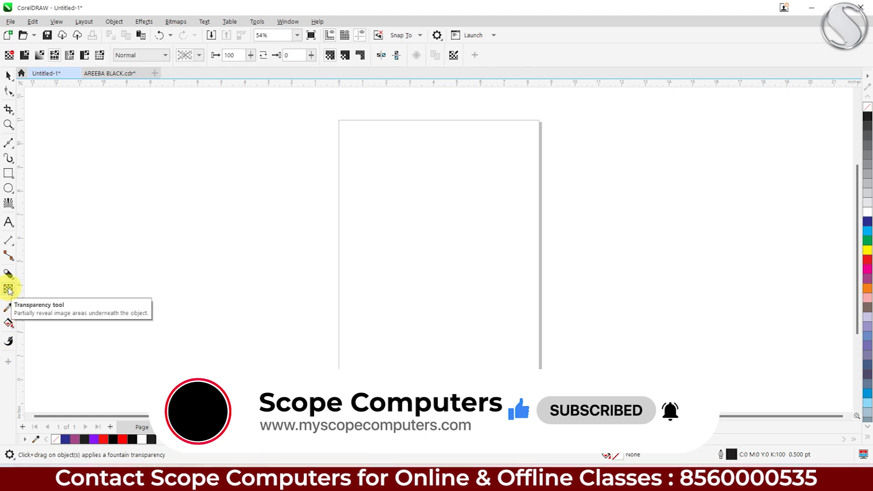
{"action": "left_click", "coordinate": [8, 173]}
{"action": "left_click_drag", "start_coordinate": [348, 139], "coordinate": [457, 196]}
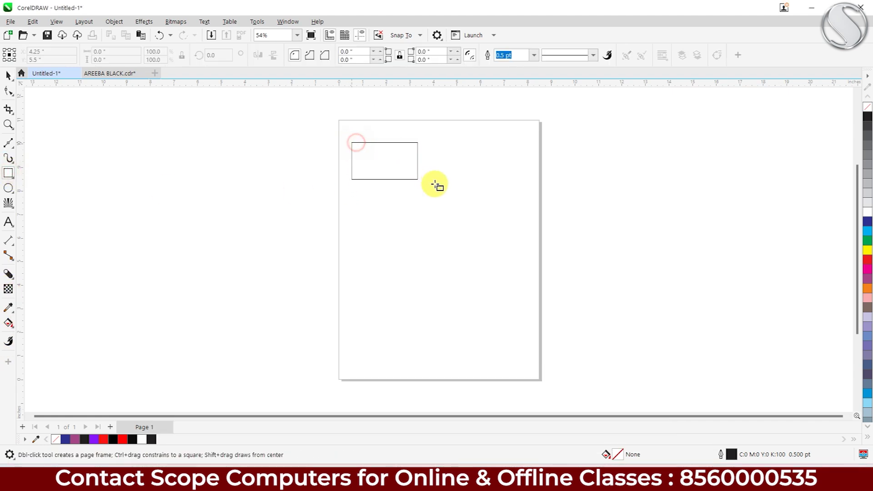
{"action": "left_click", "coordinate": [8, 188]}
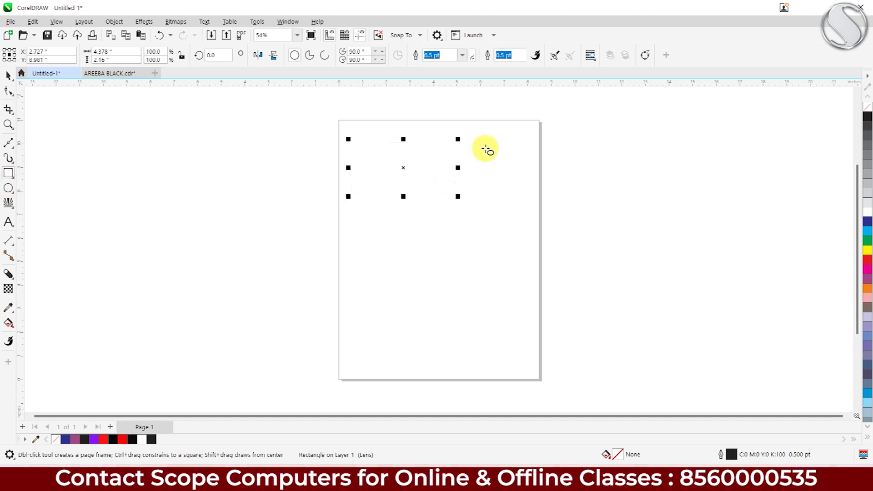
{"action": "left_click_drag", "start_coordinate": [477, 144], "coordinate": [528, 204]}
Step: Fill the rectangle red and clear its transparency so it is solid
{"action": "left_click", "coordinate": [8, 75]}
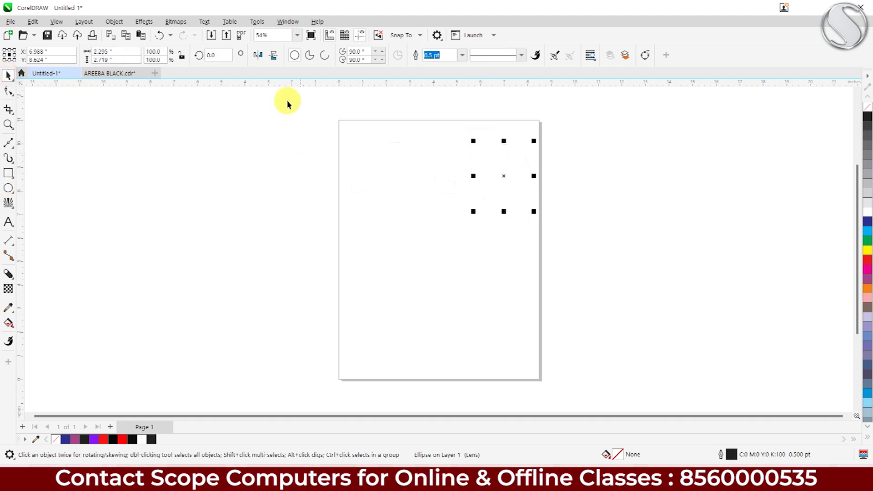
{"action": "left_click", "coordinate": [867, 221]}
{"action": "left_click", "coordinate": [472, 272]}
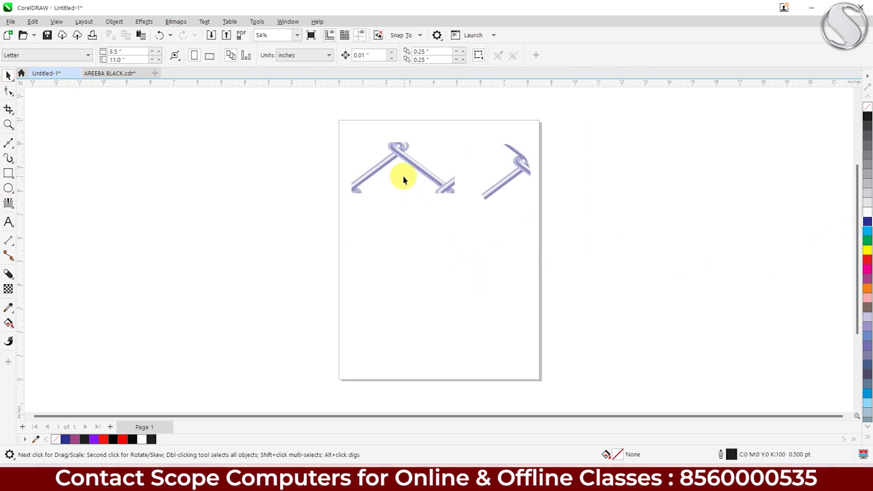
{"action": "left_click", "coordinate": [400, 175]}
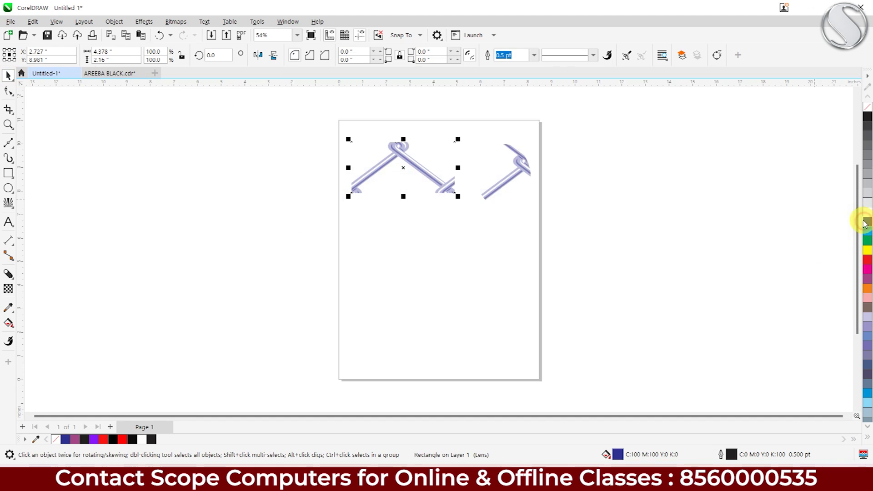
{"action": "left_click", "coordinate": [8, 289]}
{"action": "left_click", "coordinate": [53, 57]}
{"action": "left_click", "coordinate": [9, 55]}
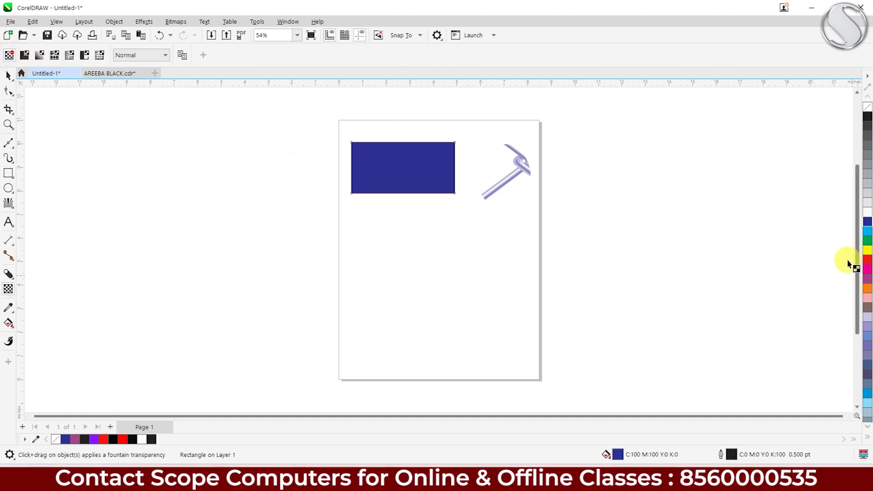
Step: Make the ellipse solid dark blue by removing its transparency
{"action": "left_click_drag", "start_coordinate": [544, 188], "coordinate": [523, 172]}
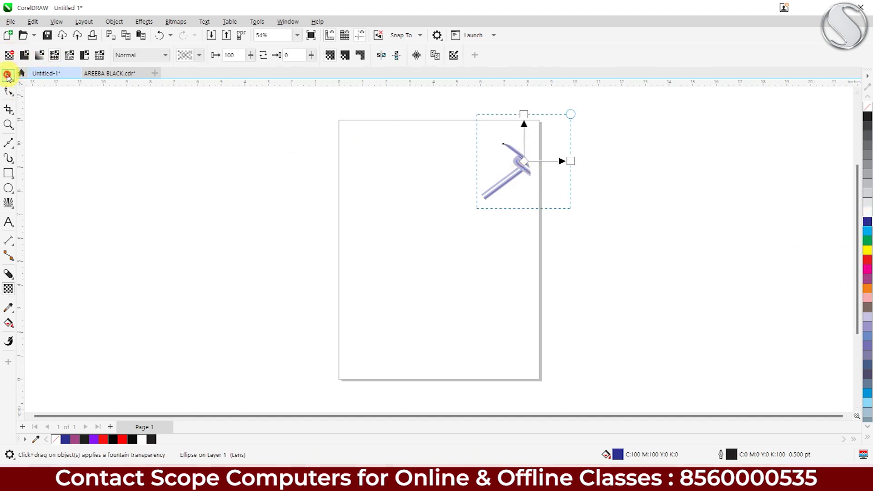
{"action": "left_click", "coordinate": [8, 76]}
{"action": "left_click", "coordinate": [523, 166]}
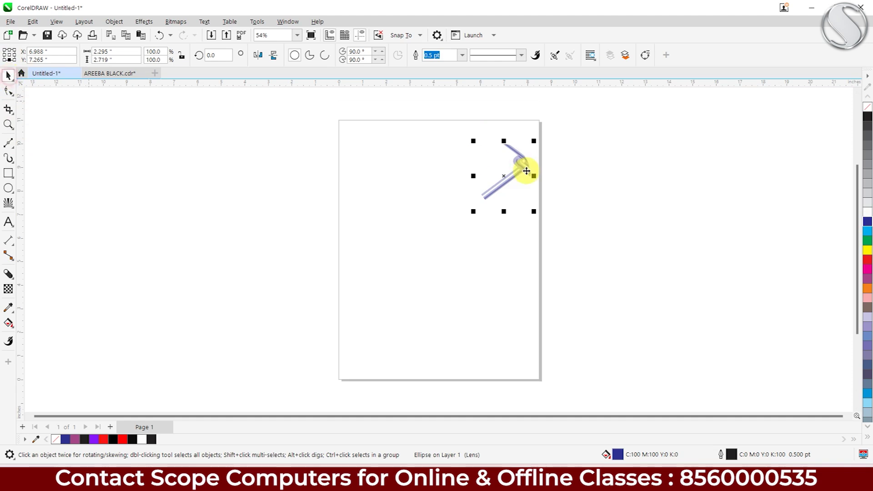
{"action": "left_click", "coordinate": [9, 59]}
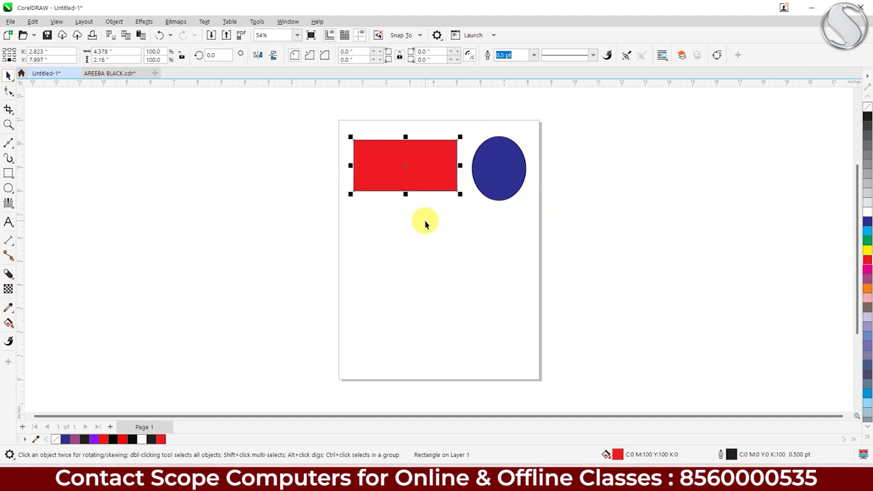
Step: Type the text 'Transparancy Tool' inside the red rectangle
{"action": "left_click", "coordinate": [9, 221]}
{"action": "left_click", "coordinate": [372, 168]}
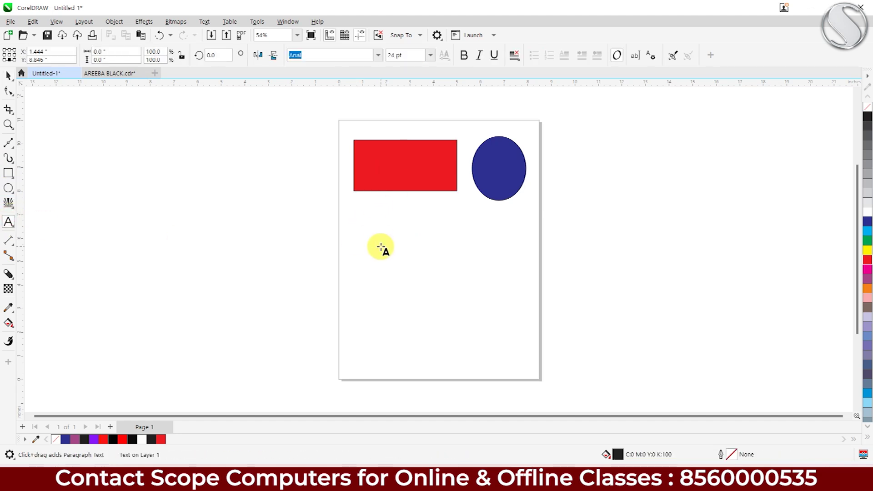
{"action": "type", "text": "Transparancy Tool"}
{"action": "key", "text": "ctrl+space"}
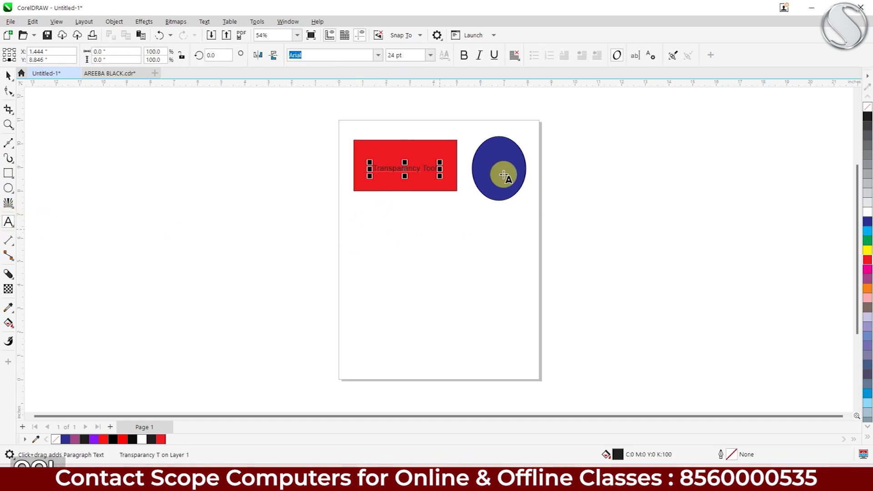
{"action": "left_click", "coordinate": [201, 232]}
Step: Import a portrait photo from the Videos folder and place it below the red rectangle
{"action": "key", "text": "ctrl+i"}
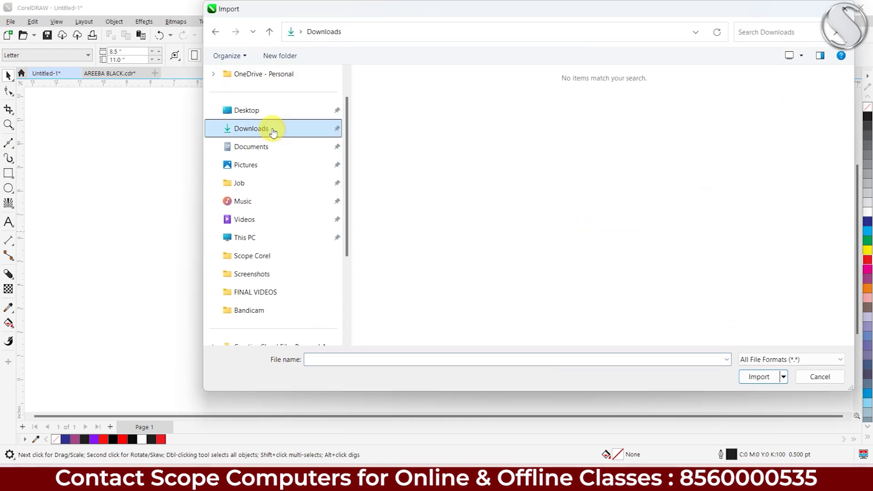
{"action": "left_click", "coordinate": [244, 238]}
{"action": "left_click", "coordinate": [245, 220]}
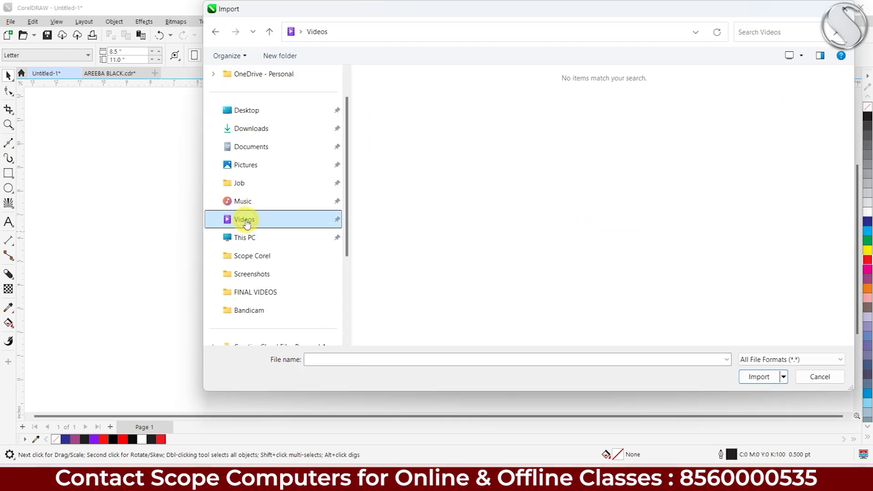
{"action": "left_click_drag", "start_coordinate": [355, 199], "coordinate": [458, 302]}
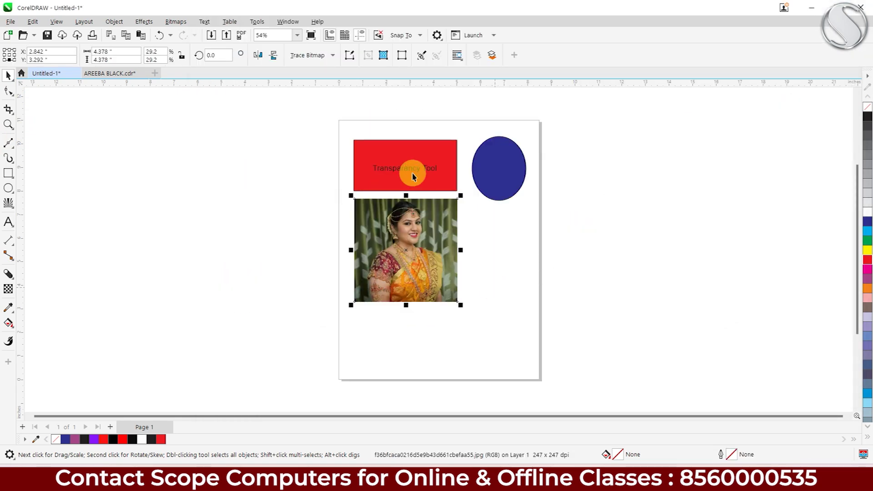
Step: Stretch the blue oval wider into a circle
{"action": "left_click", "coordinate": [404, 172]}
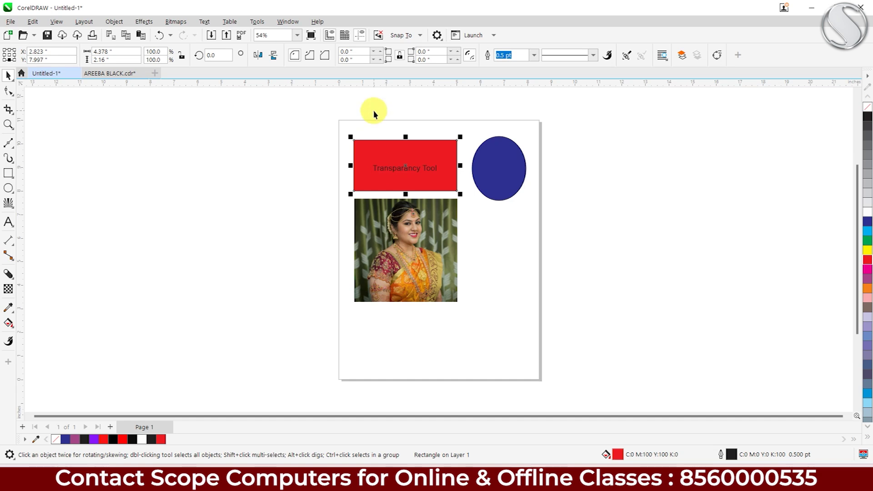
{"action": "left_click", "coordinate": [492, 144]}
{"action": "left_click_drag", "start_coordinate": [468, 168], "coordinate": [457, 171]}
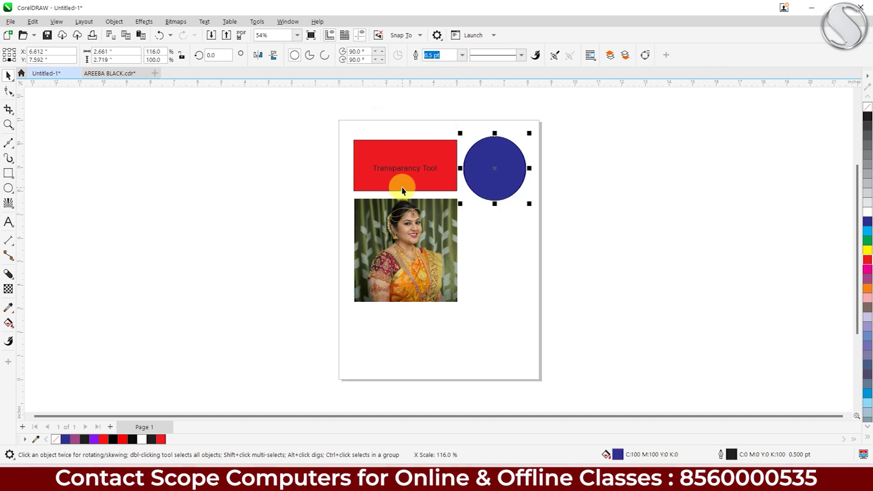
{"action": "scroll", "coordinate": [399, 189], "scroll_direction": "up", "scroll_amount": 1}
Step: Set the heading text to Aurora BdCn BT and enlarge it to fill the rectangle
{"action": "left_click", "coordinate": [400, 170]}
{"action": "left_click", "coordinate": [378, 55]}
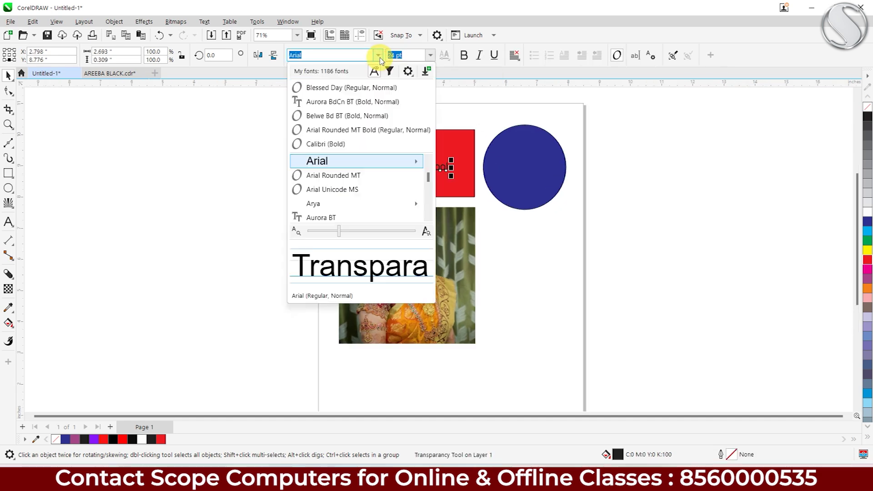
{"action": "left_click", "coordinate": [370, 93]}
{"action": "scroll", "coordinate": [408, 180], "scroll_direction": "up", "scroll_amount": 2}
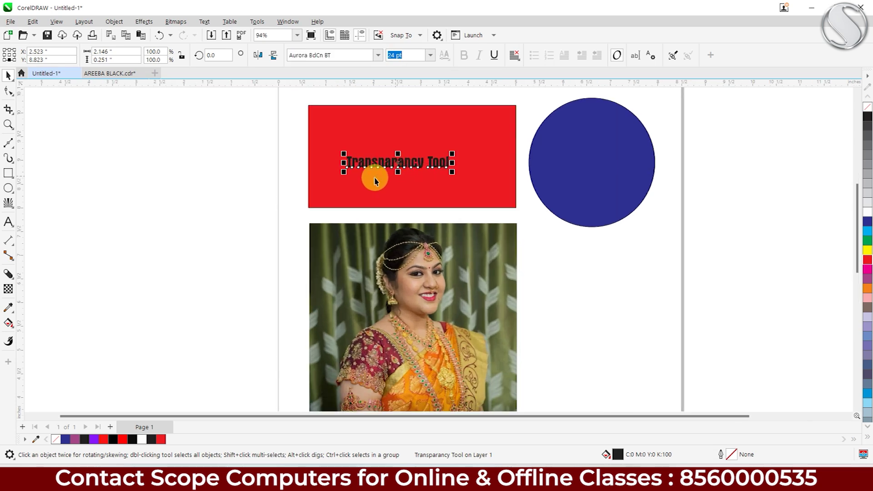
{"action": "left_click_drag", "start_coordinate": [345, 173], "coordinate": [308, 181]}
{"action": "left_click_drag", "start_coordinate": [370, 168], "coordinate": [381, 176]}
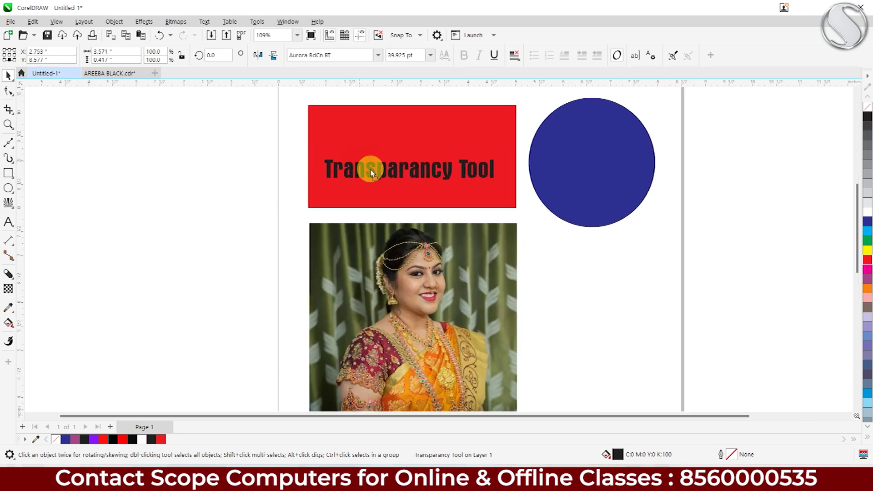
{"action": "scroll", "coordinate": [397, 200], "scroll_direction": "down", "scroll_amount": 1}
Step: Select the red rectangle and activate the Transparency tool on it
{"action": "key", "text": "Escape"}
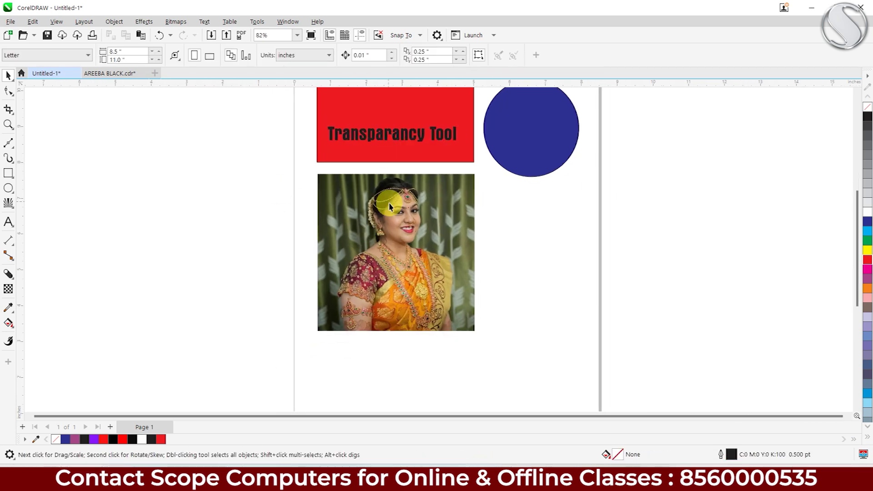
{"action": "middle_click", "coordinate": [394, 214]}
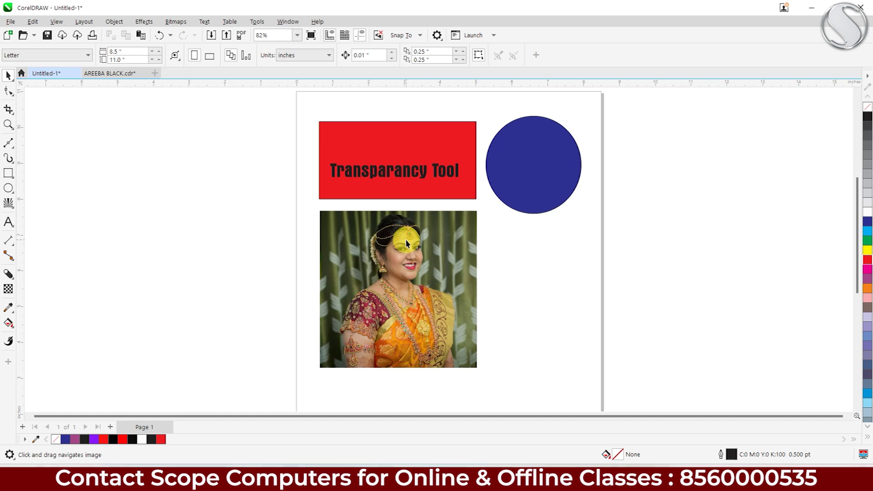
{"action": "left_click", "coordinate": [390, 132]}
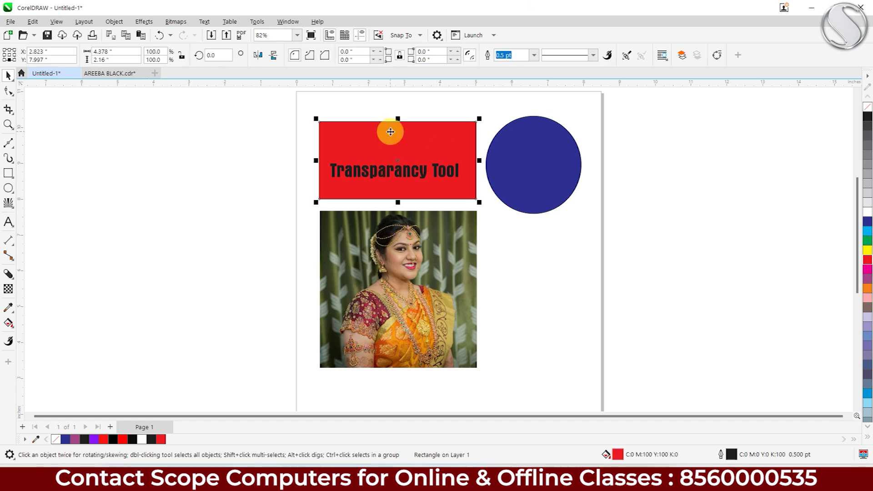
{"action": "left_click", "coordinate": [9, 289]}
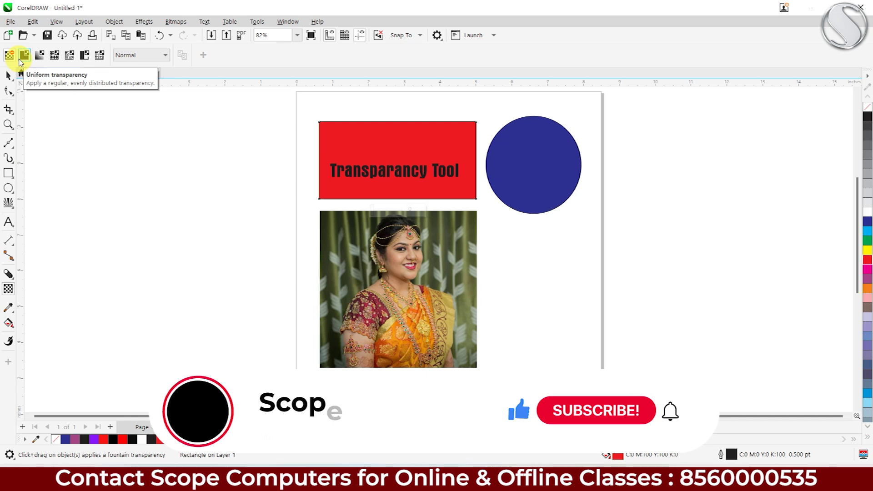
Step: Apply uniform transparency to the red rectangle, trying values 75 and 100
{"action": "left_click", "coordinate": [25, 56]}
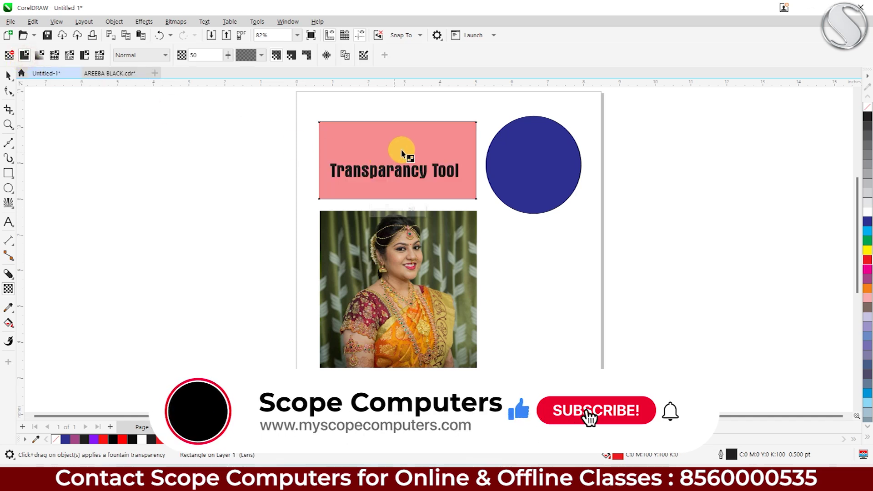
{"action": "scroll", "coordinate": [431, 132], "scroll_direction": "up", "scroll_amount": 1}
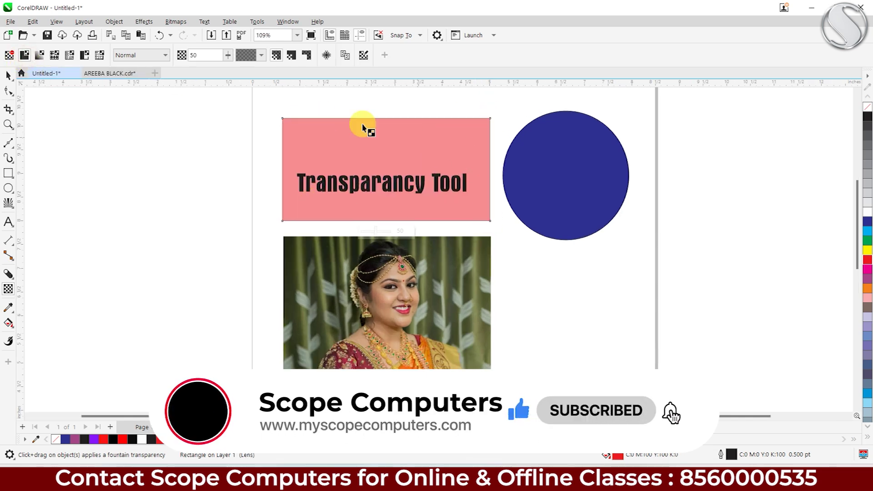
{"action": "double_click", "coordinate": [193, 55]}
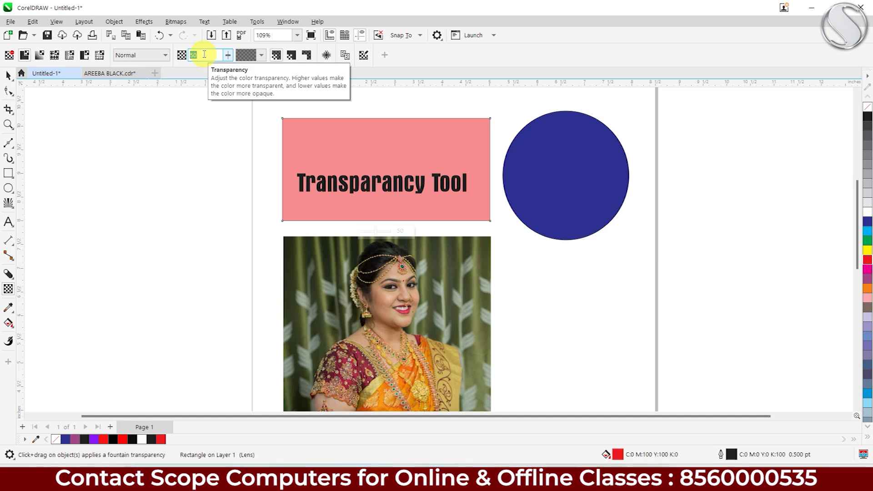
{"action": "type", "text": "75"}
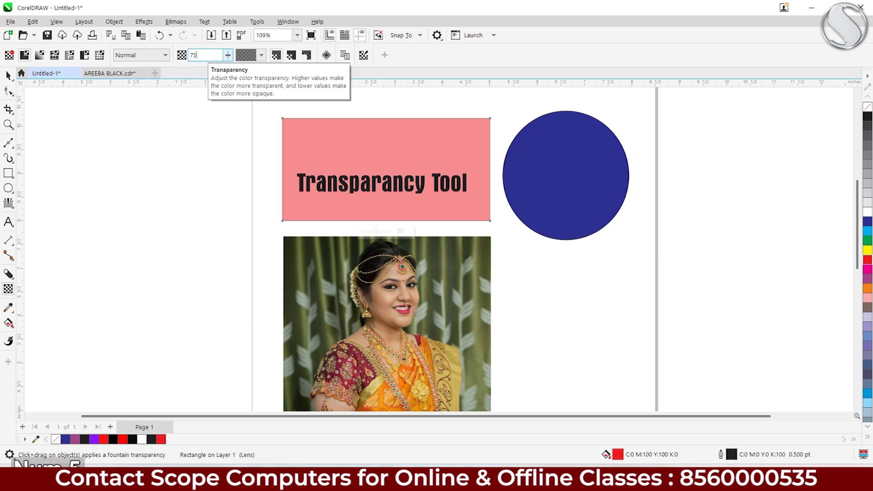
{"action": "key", "text": "Return"}
{"action": "type", "text": "100"}
{"action": "key", "text": "Return"}
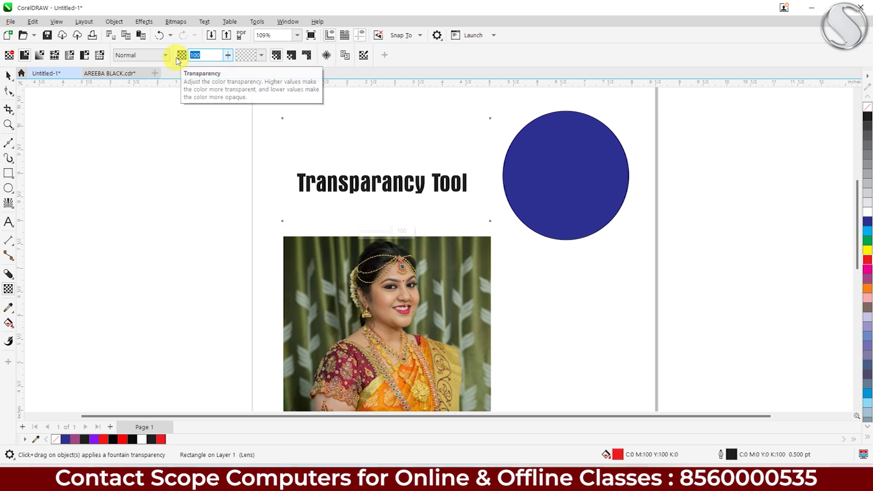
Step: Adjust the rectangle's transparency through 10 and 35, settling on 50
{"action": "type", "text": "10"}
{"action": "key", "text": "Return"}
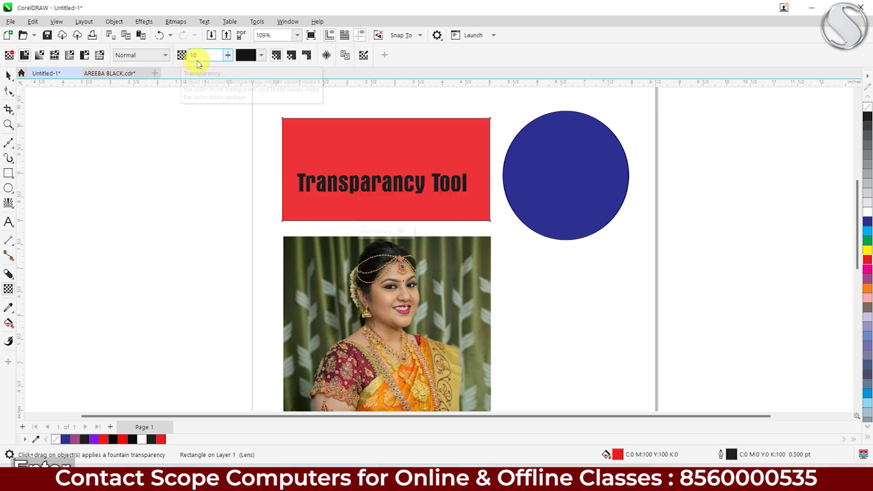
{"action": "left_click", "coordinate": [205, 57]}
{"action": "type", "text": "35"}
{"action": "key", "text": "Return"}
{"action": "type", "text": "50"}
{"action": "key", "text": "Return"}
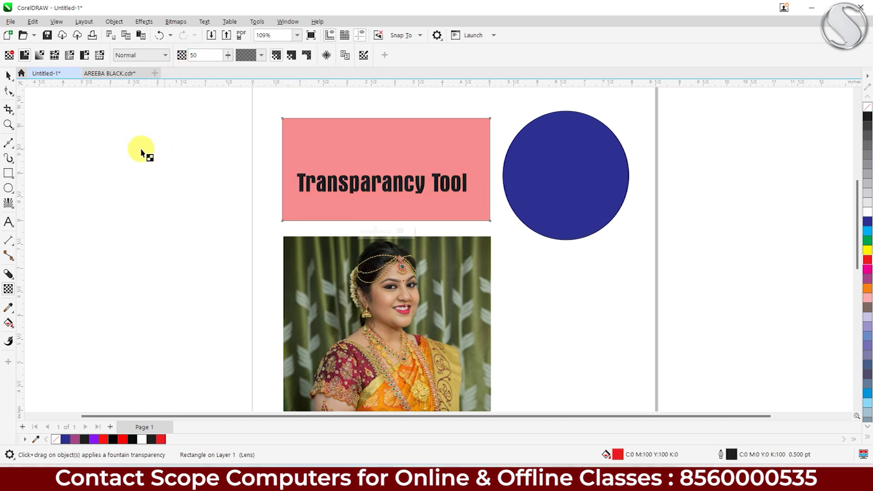
Step: Drag the photo up onto the pink rectangle and send it to the back with Shift+PageDown
{"action": "left_click", "coordinate": [9, 76]}
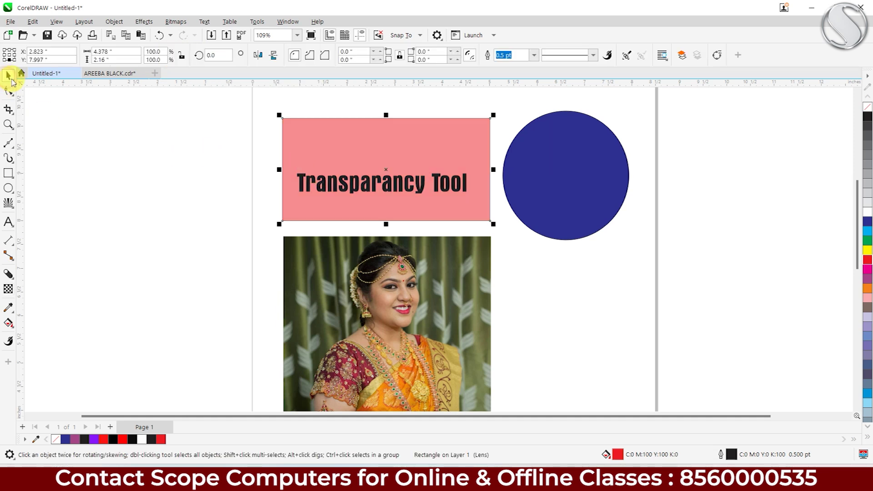
{"action": "left_click", "coordinate": [353, 340]}
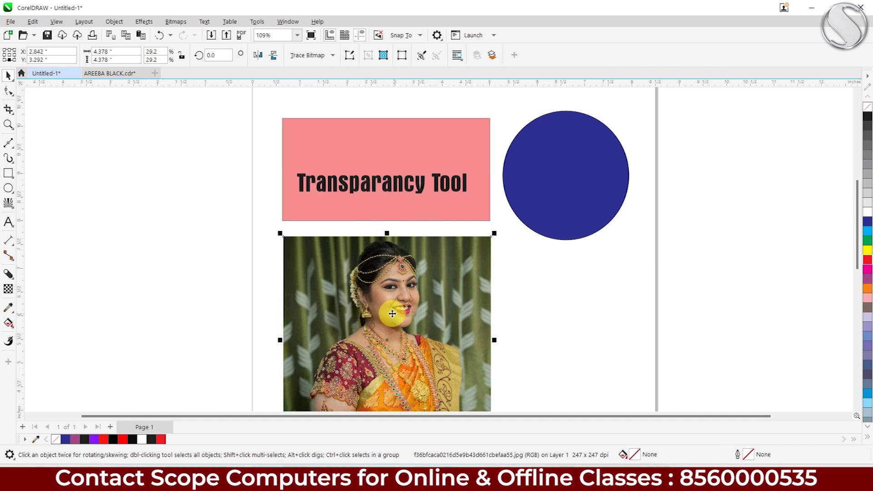
{"action": "mouse_move", "coordinate": [385, 291]}
{"action": "left_mouse_down"}
{"action": "mouse_move", "coordinate": [384, 233]}
{"action": "mouse_move", "coordinate": [393, 247]}
{"action": "left_mouse_up"}
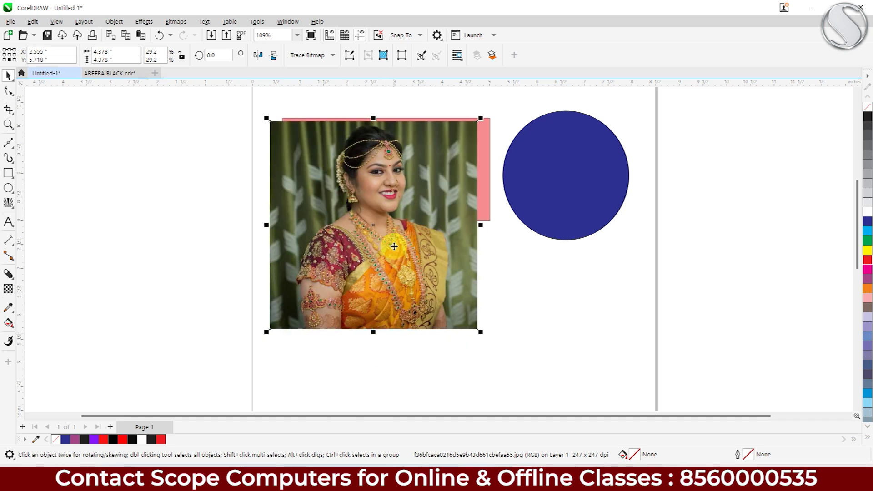
{"action": "key", "text": "shift"}
{"action": "key", "text": "shift+Page_Down"}
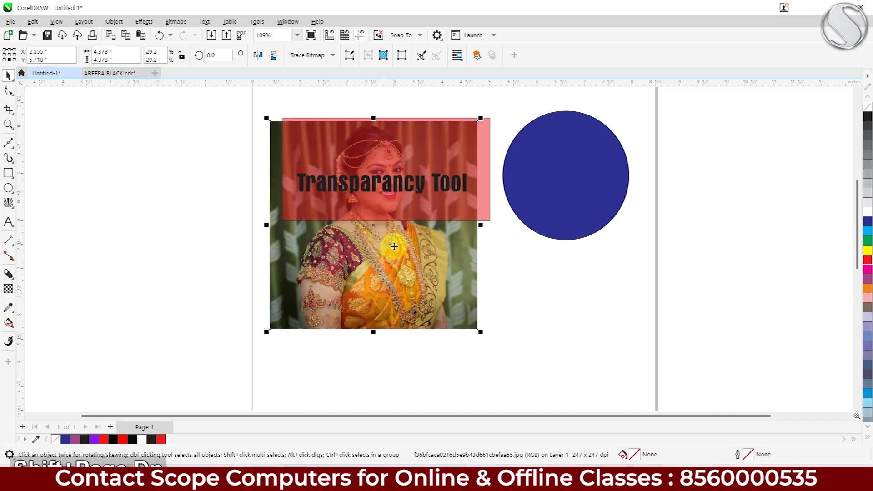
{"action": "scroll", "coordinate": [464, 101], "scroll_direction": "up", "scroll_amount": 1}
{"action": "left_click", "coordinate": [491, 179]}
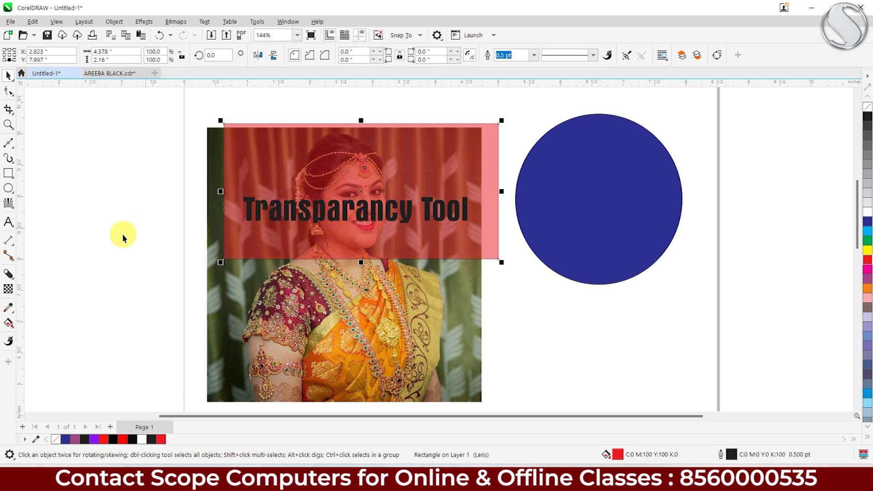
Step: Reset the rectangle's transparency and reapply an even uniform 50% transparency
{"action": "left_click", "coordinate": [8, 289]}
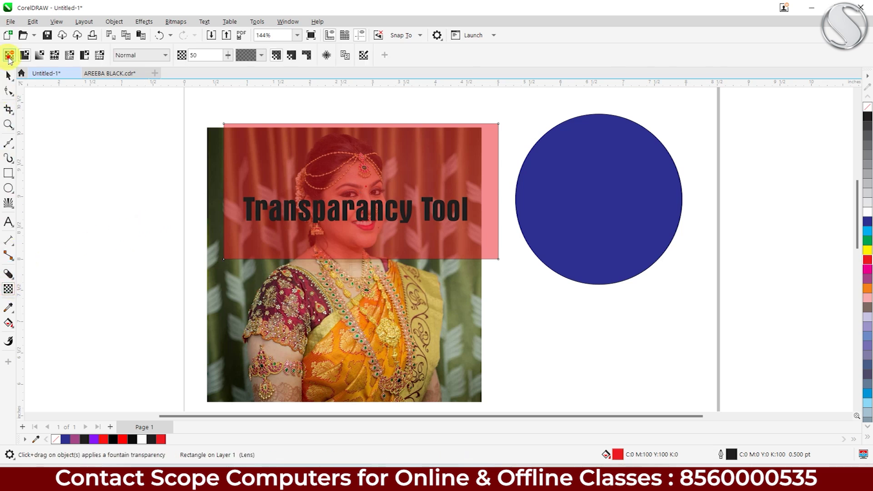
{"action": "left_click", "coordinate": [9, 56]}
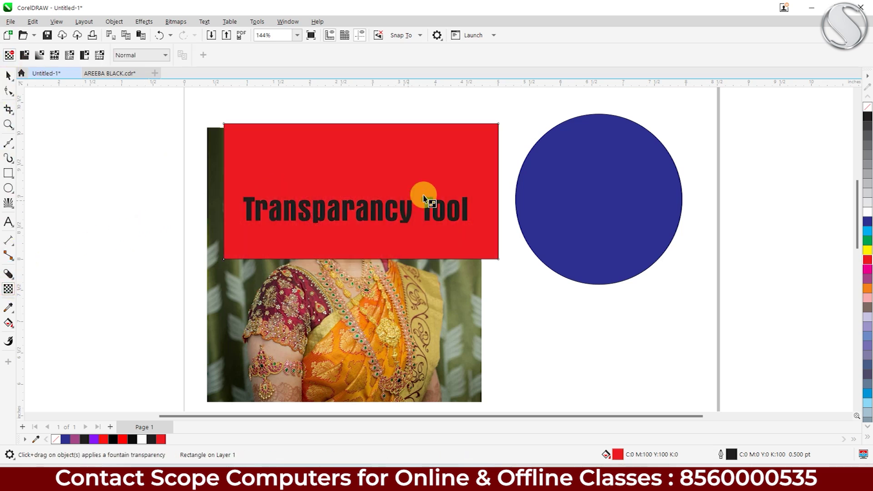
{"action": "left_click", "coordinate": [25, 56]}
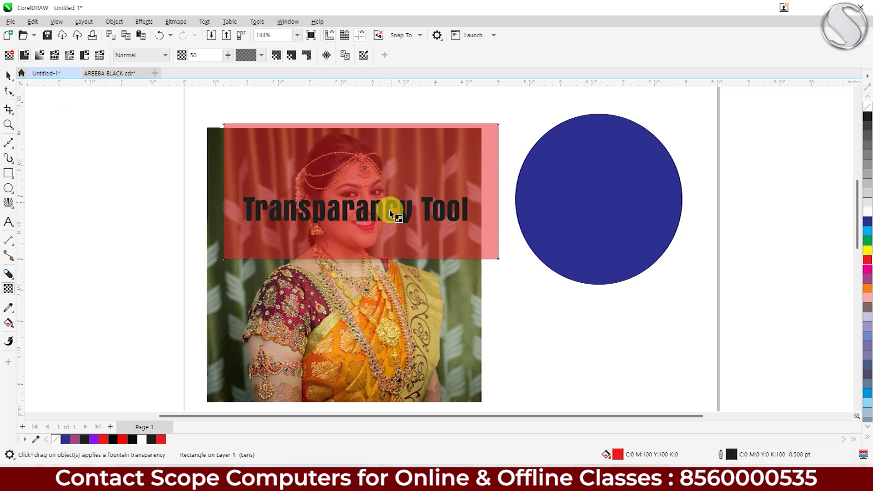
{"action": "scroll", "coordinate": [329, 195], "scroll_direction": "up", "scroll_amount": 3}
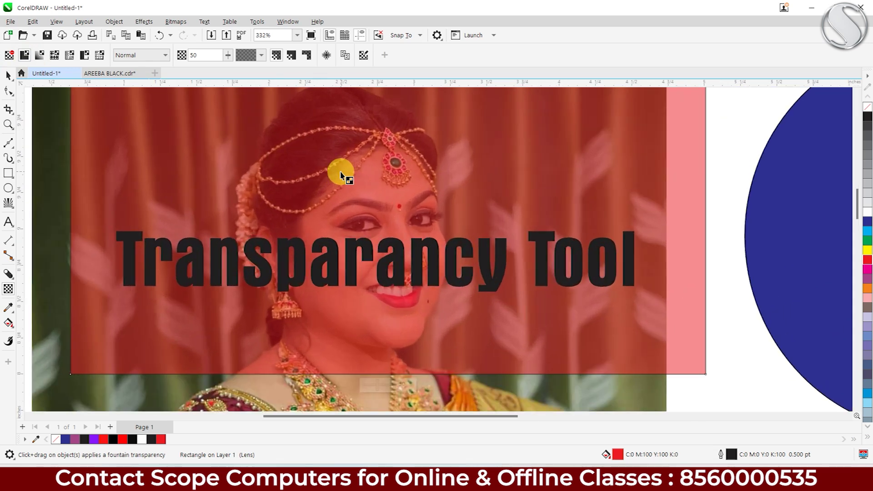
{"action": "scroll", "coordinate": [303, 172], "scroll_direction": "down", "scroll_amount": 2}
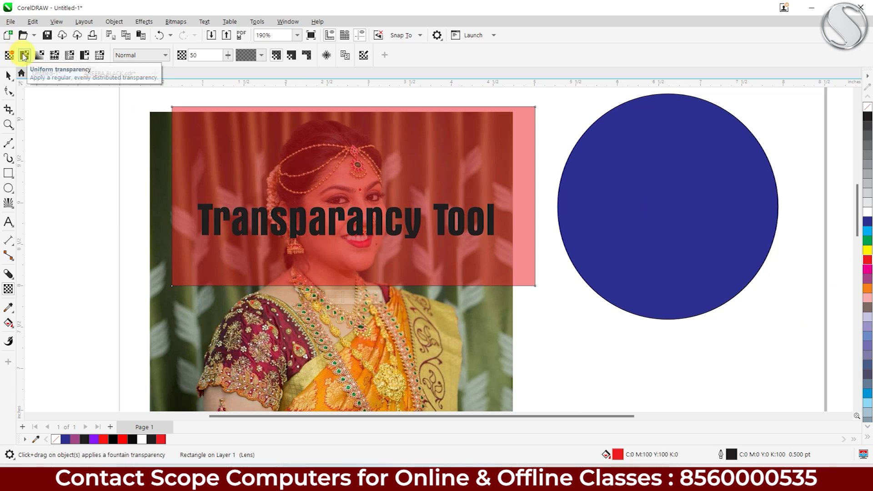
Step: Drag the photo back down below the pink rectangle
{"action": "left_click", "coordinate": [8, 76]}
{"action": "left_click", "coordinate": [332, 347]}
{"action": "scroll", "coordinate": [331, 273], "scroll_direction": "down", "scroll_amount": 1}
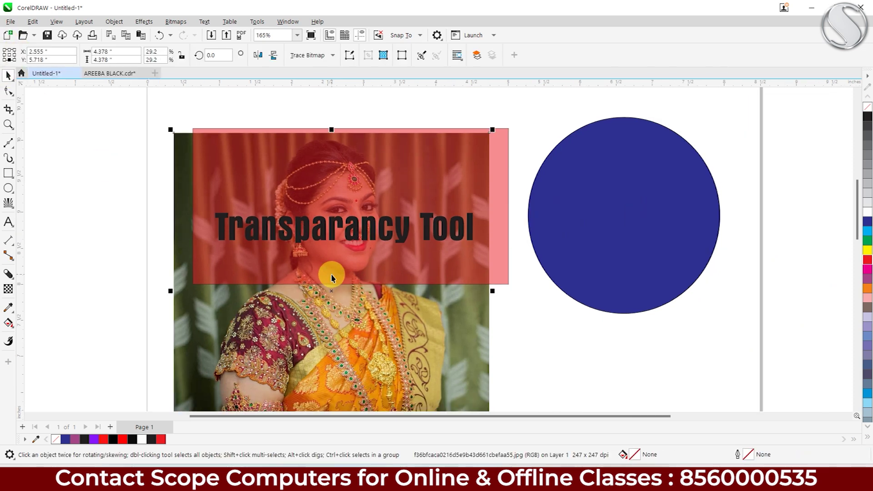
{"action": "scroll", "coordinate": [277, 267], "scroll_direction": "down", "scroll_amount": 2}
{"action": "left_click_drag", "start_coordinate": [277, 267], "coordinate": [281, 372]}
{"action": "scroll", "coordinate": [273, 273], "scroll_direction": "down", "scroll_amount": 2}
{"action": "mouse_move", "coordinate": [262, 193]}
{"action": "left_mouse_down"}
{"action": "mouse_move", "coordinate": [290, 249]}
{"action": "mouse_move", "coordinate": [282, 236]}
{"action": "left_mouse_up"}
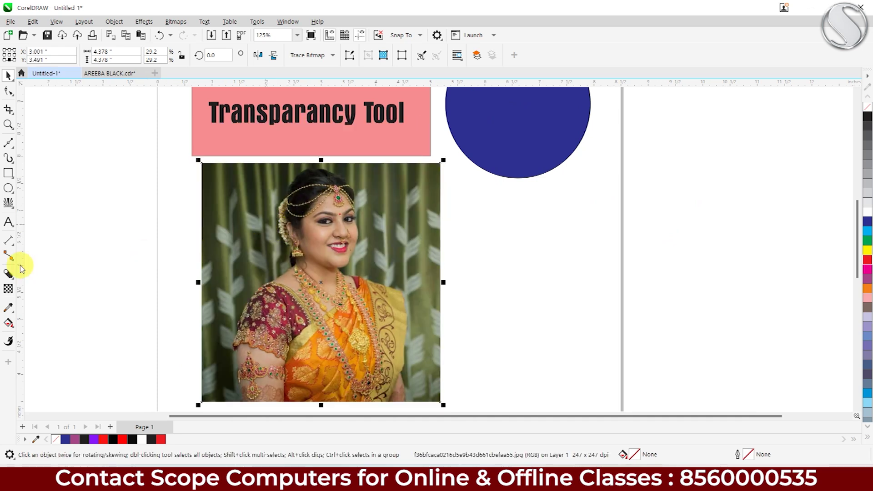
{"action": "left_click", "coordinate": [8, 289]}
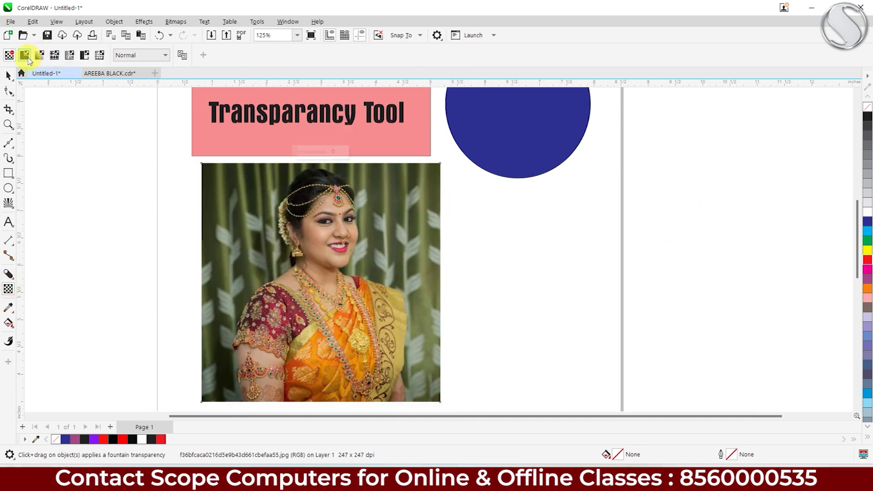
Step: Give the photo uniform transparency and drag the blue circle down onto it
{"action": "left_click", "coordinate": [25, 55]}
{"action": "left_click", "coordinate": [8, 76]}
{"action": "mouse_move", "coordinate": [534, 121]}
{"action": "left_mouse_down"}
{"action": "mouse_move", "coordinate": [537, 237]}
{"action": "mouse_move", "coordinate": [413, 247]}
{"action": "mouse_move", "coordinate": [351, 230]}
{"action": "left_mouse_up"}
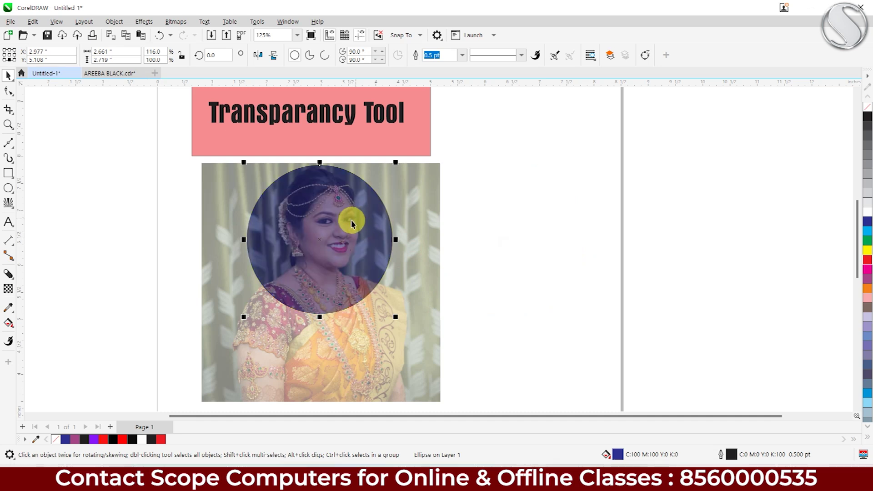
{"action": "scroll", "coordinate": [352, 223], "scroll_direction": "up", "scroll_amount": 2}
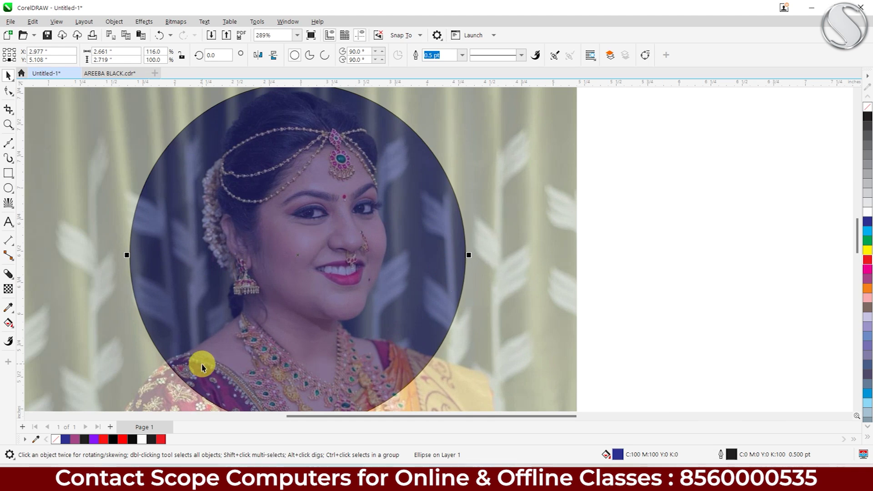
{"action": "scroll", "coordinate": [233, 282], "scroll_direction": "down", "scroll_amount": 1}
{"action": "left_click_drag", "start_coordinate": [233, 282], "coordinate": [301, 216]}
{"action": "scroll", "coordinate": [292, 272], "scroll_direction": "up", "scroll_amount": 1}
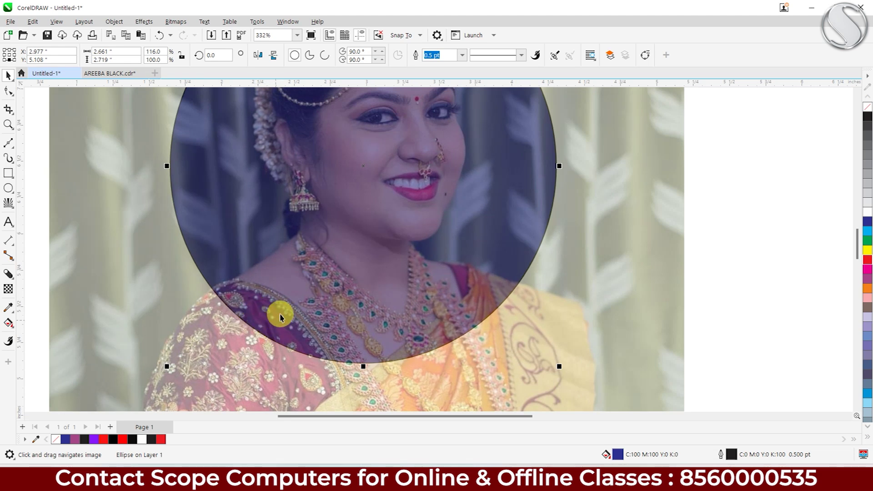
Step: Move the blue circle left so it sits beside the photo
{"action": "left_click_drag", "start_coordinate": [280, 317], "coordinate": [275, 293]}
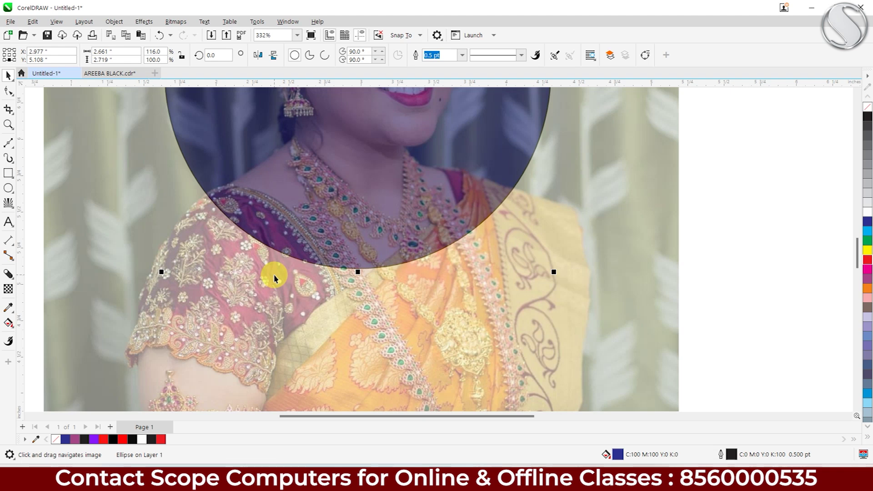
{"action": "scroll", "coordinate": [274, 277], "scroll_direction": "down", "scroll_amount": 2}
{"action": "scroll", "coordinate": [308, 200], "scroll_direction": "down", "scroll_amount": 1}
{"action": "left_click_drag", "start_coordinate": [307, 200], "coordinate": [331, 298]}
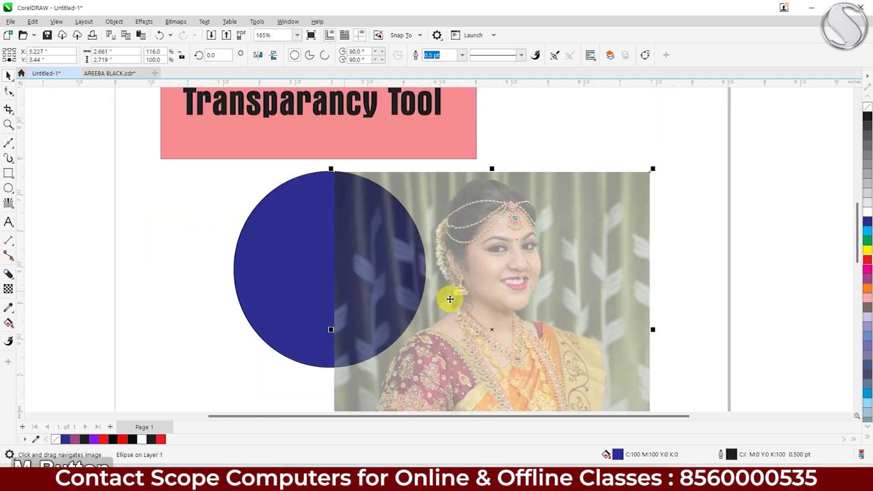
{"action": "left_click_drag", "start_coordinate": [255, 244], "coordinate": [85, 265]}
{"action": "scroll", "coordinate": [379, 237], "scroll_direction": "down", "scroll_amount": 1}
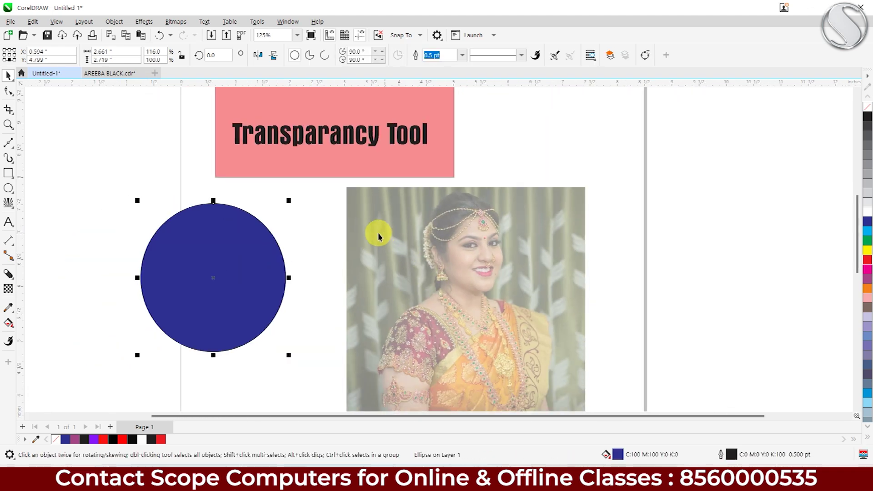
{"action": "scroll", "coordinate": [379, 237], "scroll_direction": "down", "scroll_amount": 1}
{"action": "scroll", "coordinate": [366, 234], "scroll_direction": "up", "scroll_amount": 1}
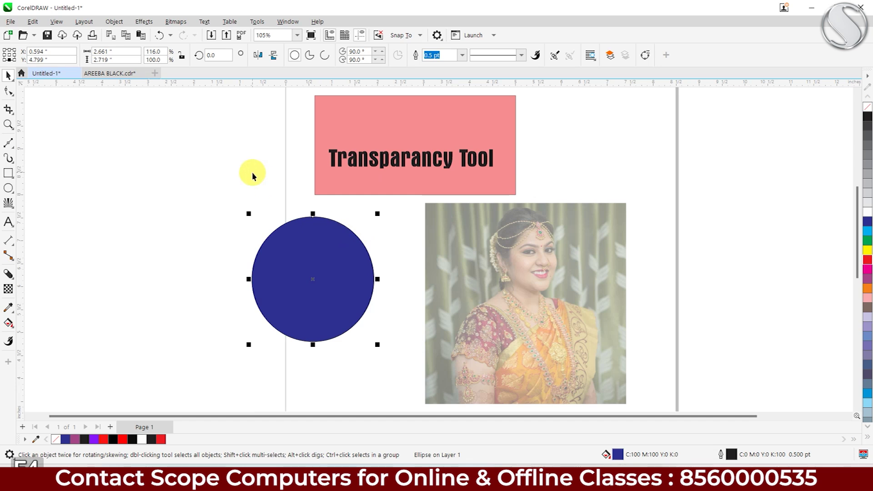
Step: Apply a linear fade to the photo and pull its end node up to just below the shoulders
{"action": "left_click", "coordinate": [8, 288]}
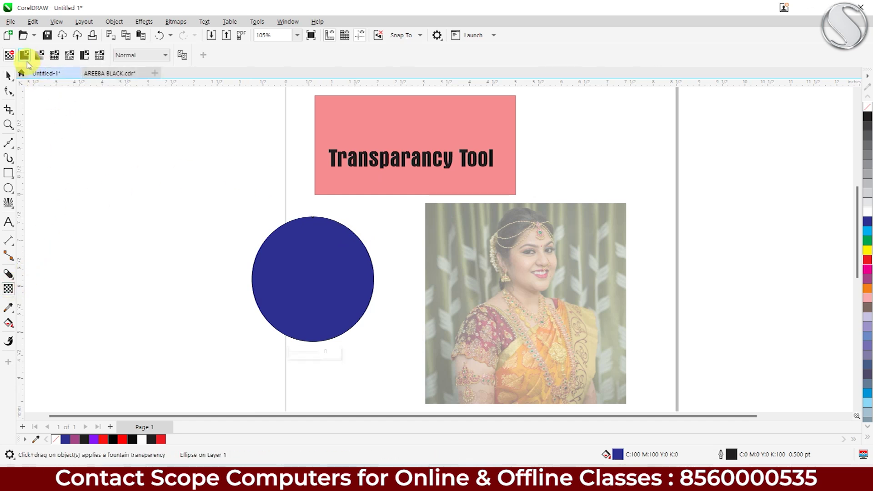
{"action": "scroll", "coordinate": [370, 224], "scroll_direction": "up", "scroll_amount": 1}
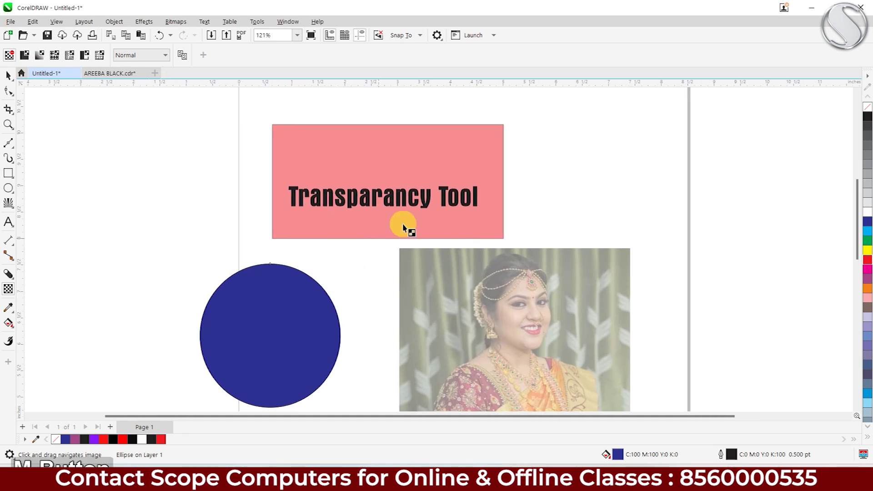
{"action": "middle_click", "coordinate": [425, 254]}
{"action": "left_click_drag", "start_coordinate": [426, 255], "coordinate": [357, 188]}
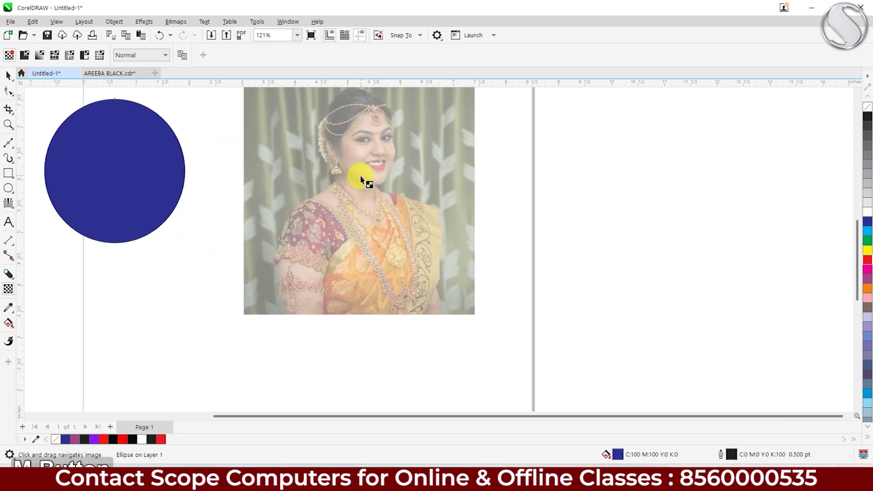
{"action": "left_click", "coordinate": [361, 179]}
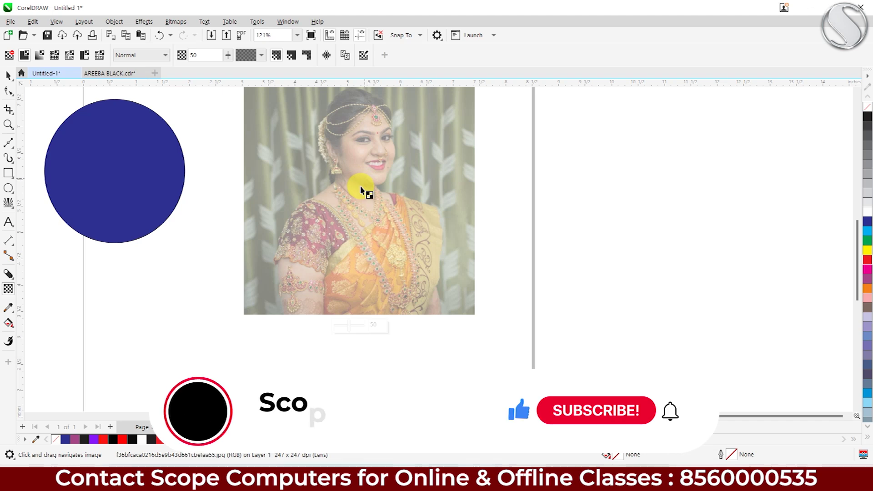
{"action": "left_click_drag", "start_coordinate": [361, 191], "coordinate": [360, 310]}
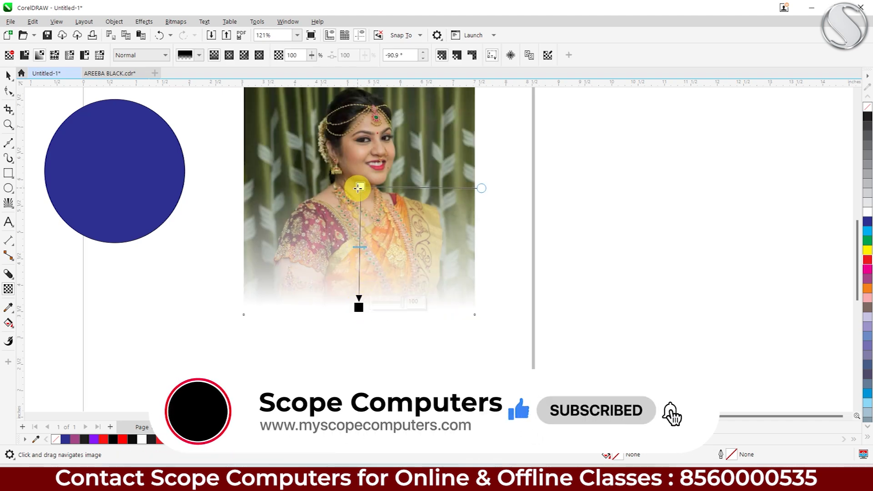
{"action": "left_click", "coordinate": [357, 249]}
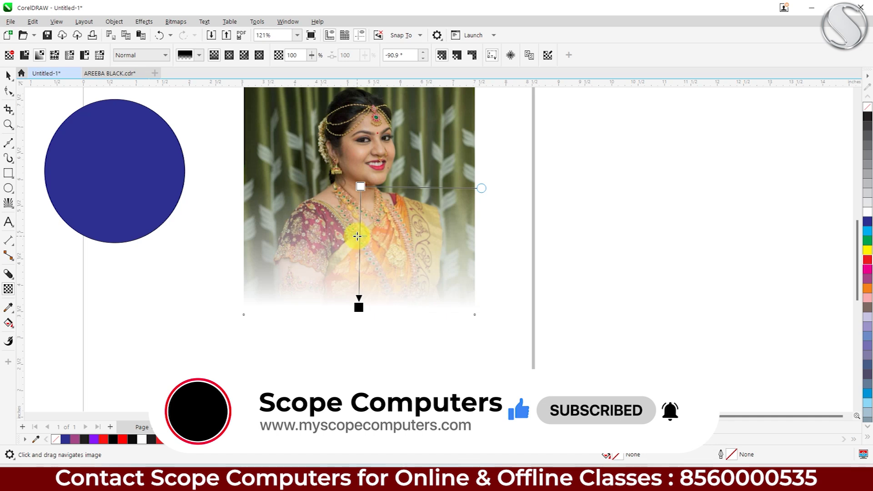
{"action": "left_click_drag", "start_coordinate": [359, 220], "coordinate": [357, 216]}
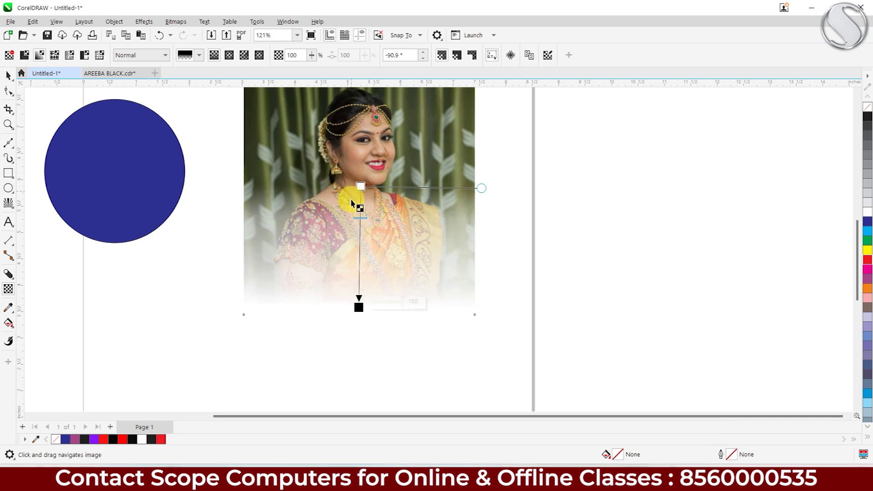
{"action": "left_click_drag", "start_coordinate": [353, 214], "coordinate": [352, 230]}
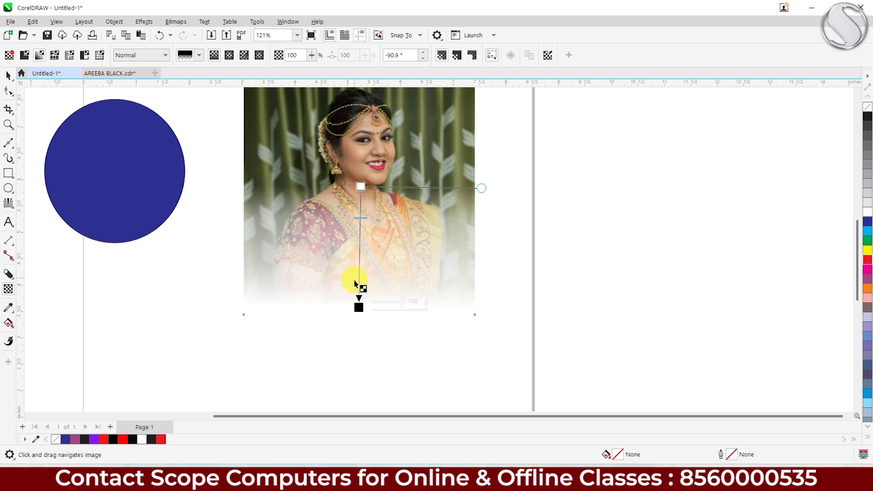
{"action": "left_click_drag", "start_coordinate": [359, 303], "coordinate": [359, 255]}
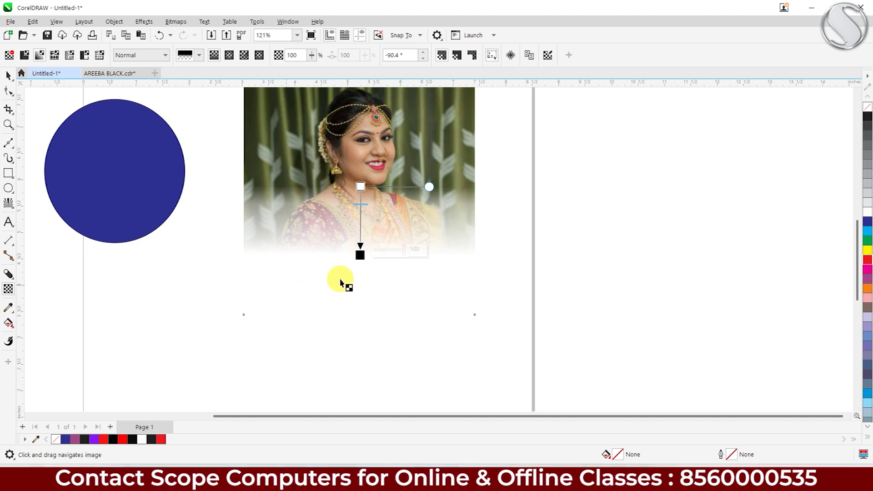
Step: Draw a rectangle covering the photo, fill it magenta, and send it behind the photo
{"action": "left_click", "coordinate": [8, 75]}
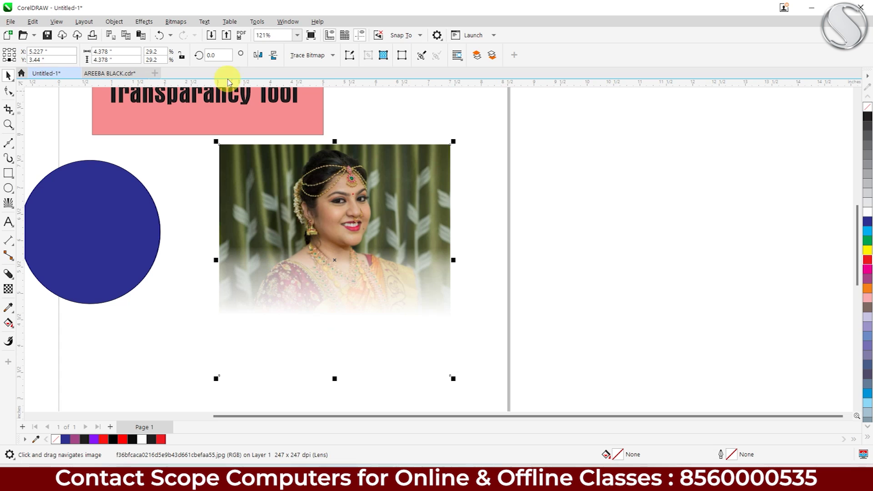
{"action": "left_click", "coordinate": [115, 189]}
{"action": "middle_click", "coordinate": [133, 203]}
{"action": "left_click", "coordinate": [8, 173]}
{"action": "left_click_drag", "start_coordinate": [261, 127], "coordinate": [490, 357]}
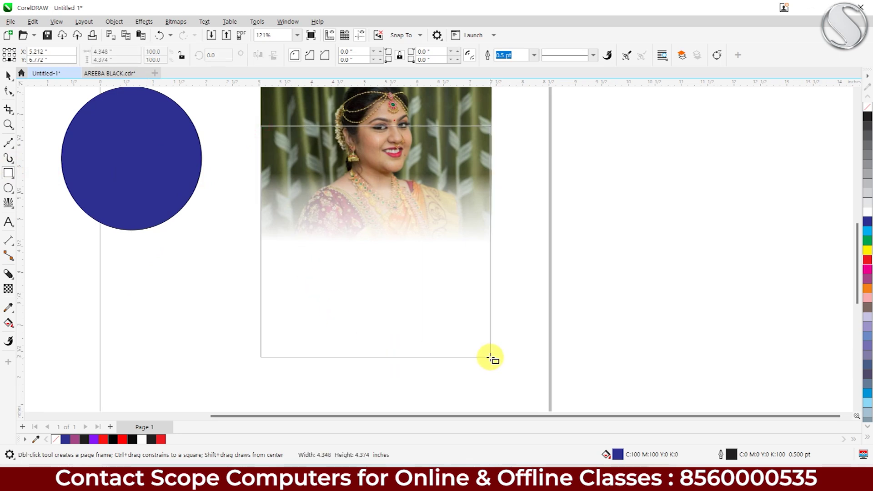
{"action": "left_click", "coordinate": [867, 269]}
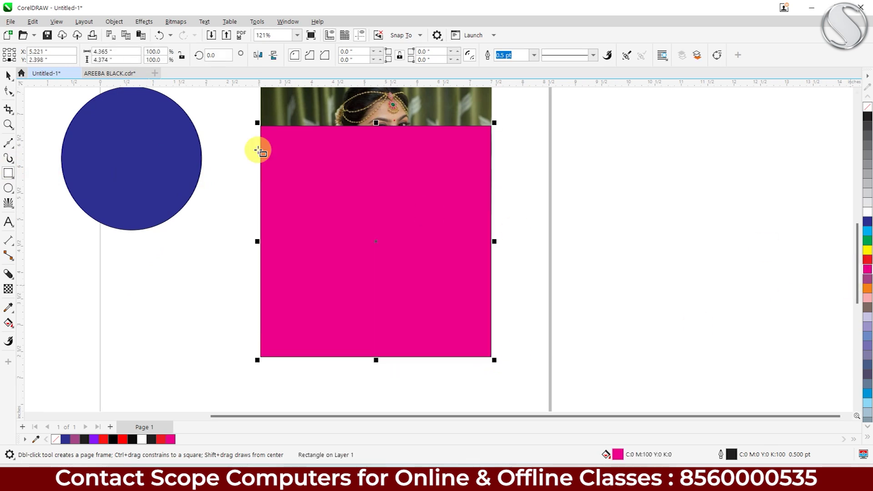
{"action": "left_click", "coordinate": [6, 75]}
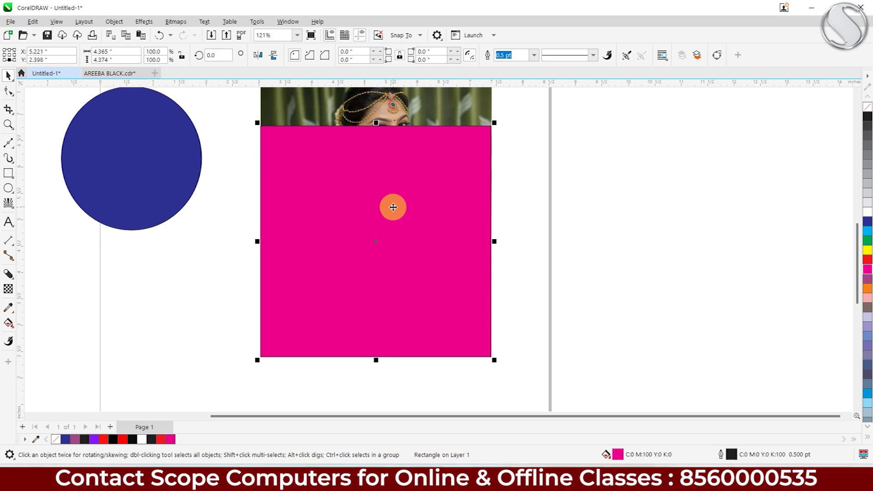
{"action": "key", "text": "shift+Page_Down"}
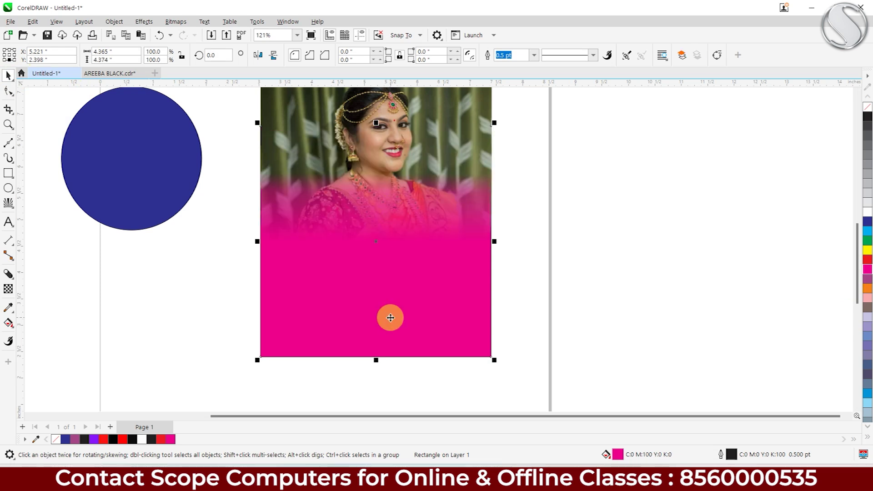
{"action": "scroll", "coordinate": [400, 300], "scroll_direction": "up", "scroll_amount": 3}
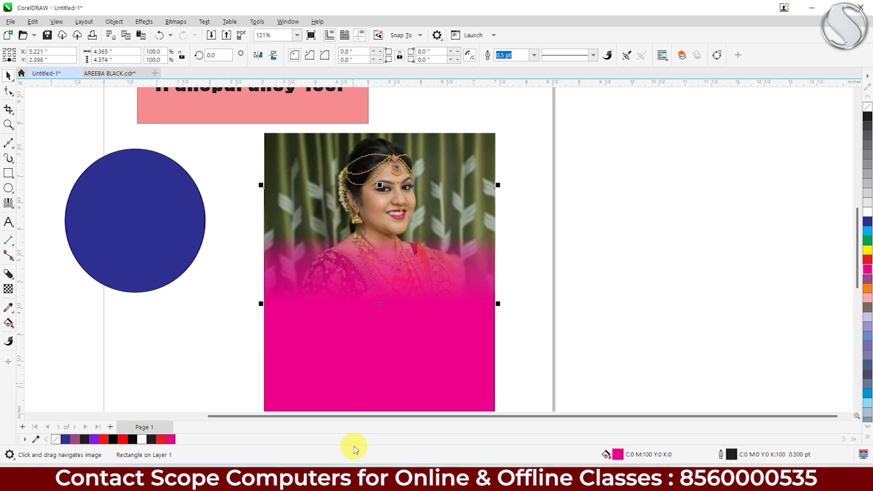
{"action": "scroll", "coordinate": [357, 261], "scroll_direction": "down", "scroll_amount": 3}
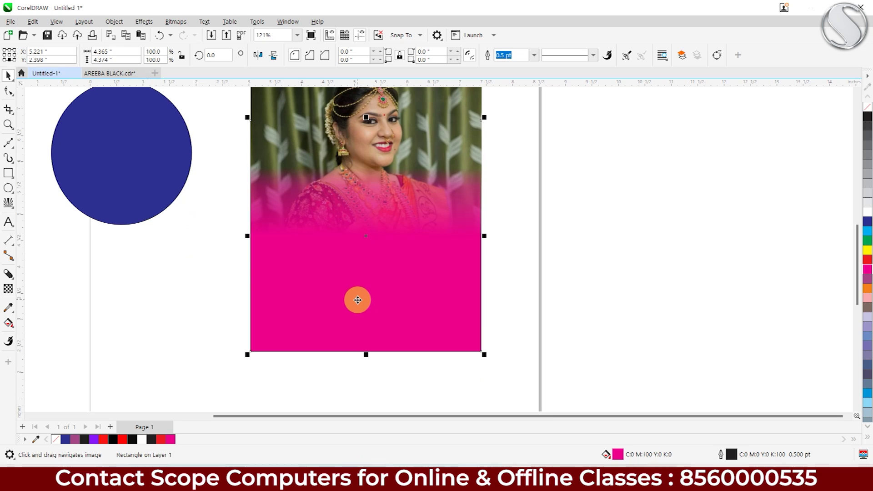
Step: Center the magenta rectangle on the photo with the C align shortcut, then reselect the photo alone
{"action": "left_click_drag", "start_coordinate": [287, 318], "coordinate": [586, 320]}
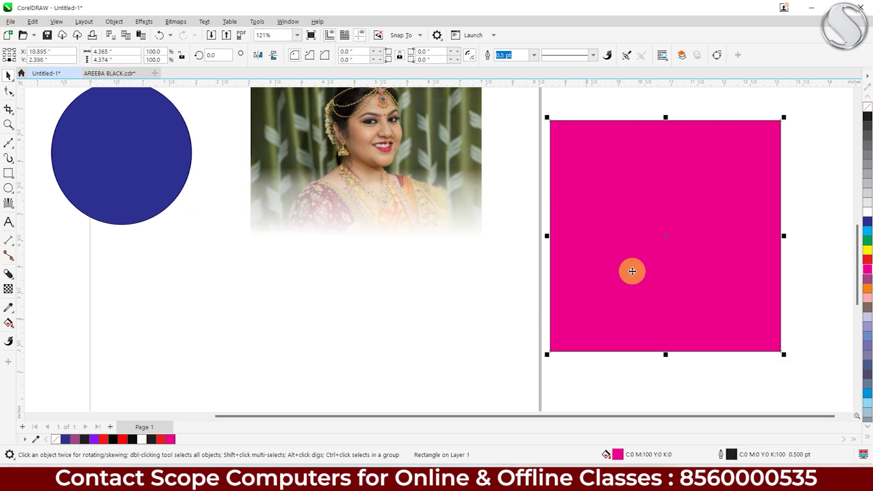
{"action": "left_click", "coordinate": [341, 142], "text": "shift"}
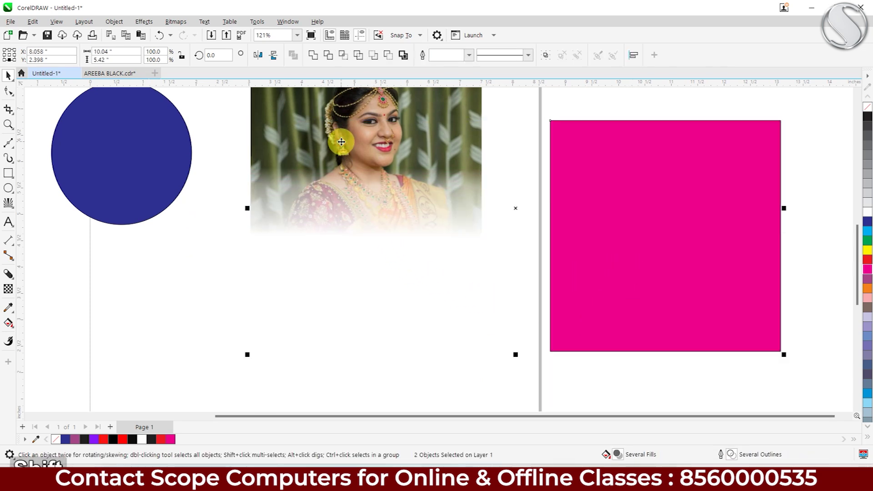
{"action": "key", "text": "c"}
{"action": "left_click", "coordinate": [304, 259]}
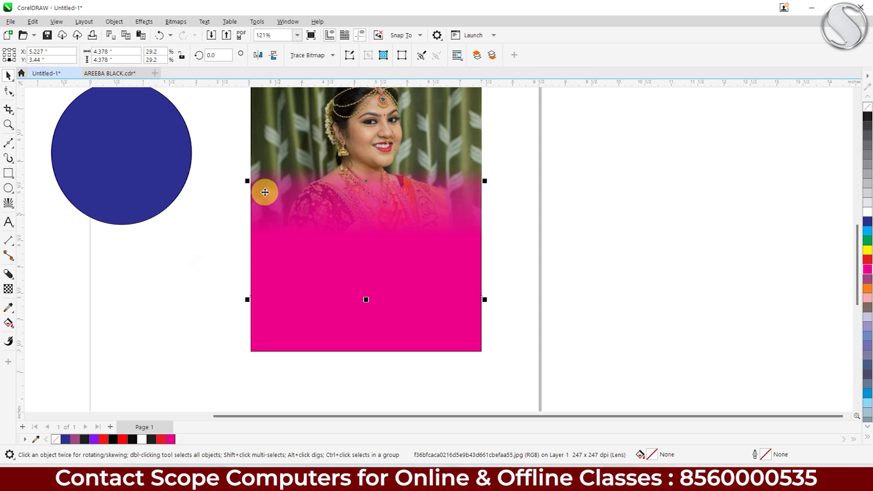
{"action": "left_click_drag", "start_coordinate": [345, 164], "coordinate": [367, 220]}
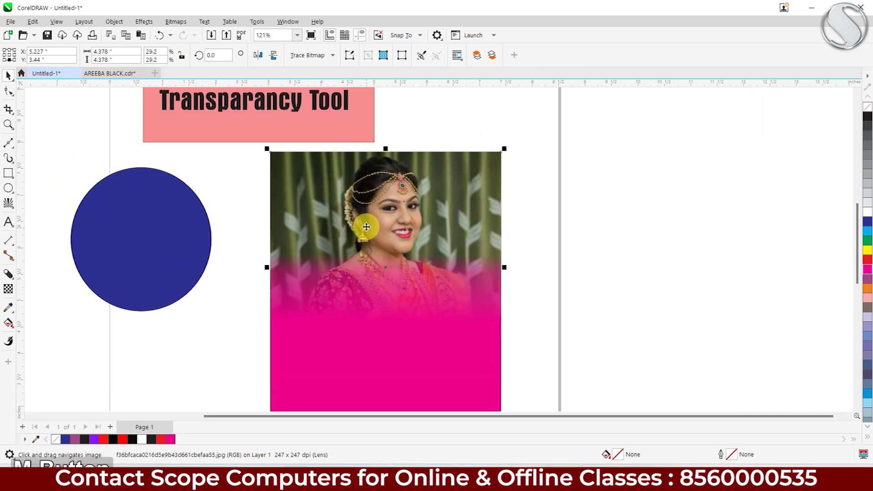
{"action": "left_click_drag", "start_coordinate": [278, 178], "coordinate": [301, 254]}
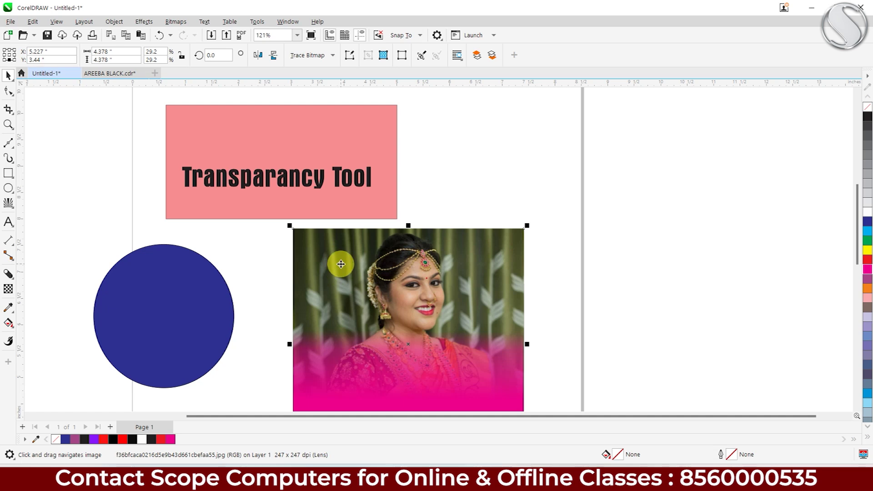
{"action": "left_click", "coordinate": [14, 286]}
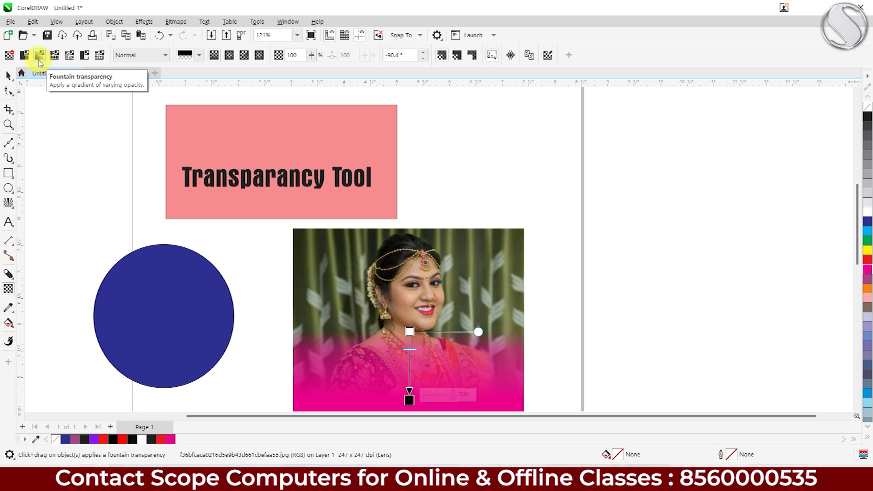
Step: Move the magenta rectangle off the photo toward the lower left
{"action": "scroll", "coordinate": [422, 300], "scroll_direction": "down", "scroll_amount": 3}
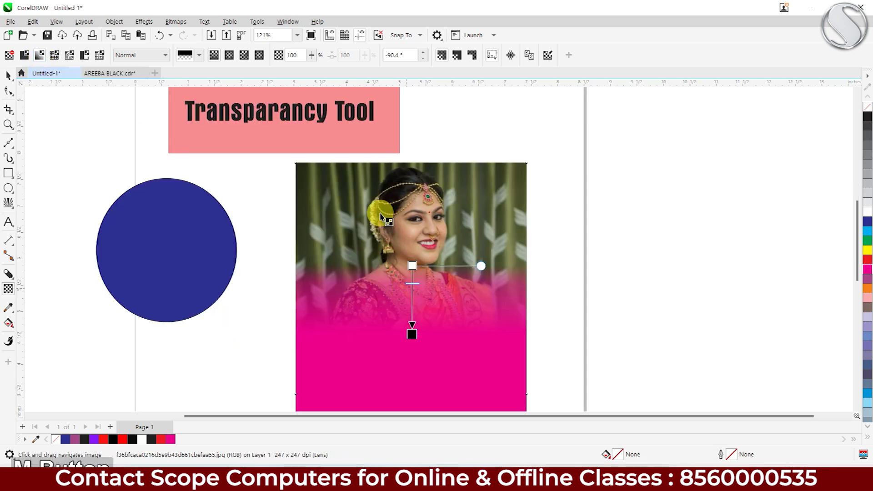
{"action": "left_click", "coordinate": [9, 73]}
{"action": "mouse_move", "coordinate": [348, 217]}
{"action": "left_mouse_down"}
{"action": "mouse_move", "coordinate": [678, 238]}
{"action": "mouse_move", "coordinate": [460, 233]}
{"action": "left_mouse_up"}
Step: Try uniform then fountain transparency on the photo and bring up the preset patterns
{"action": "left_click", "coordinate": [8, 289]}
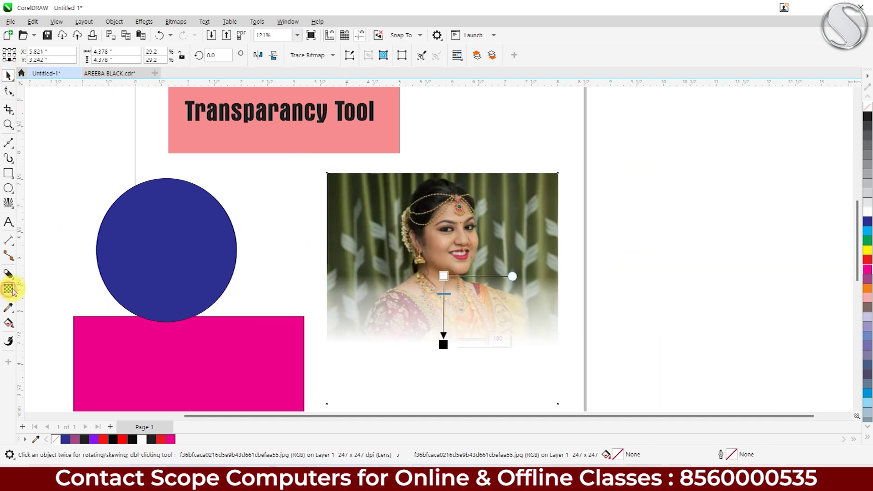
{"action": "left_click", "coordinate": [25, 57]}
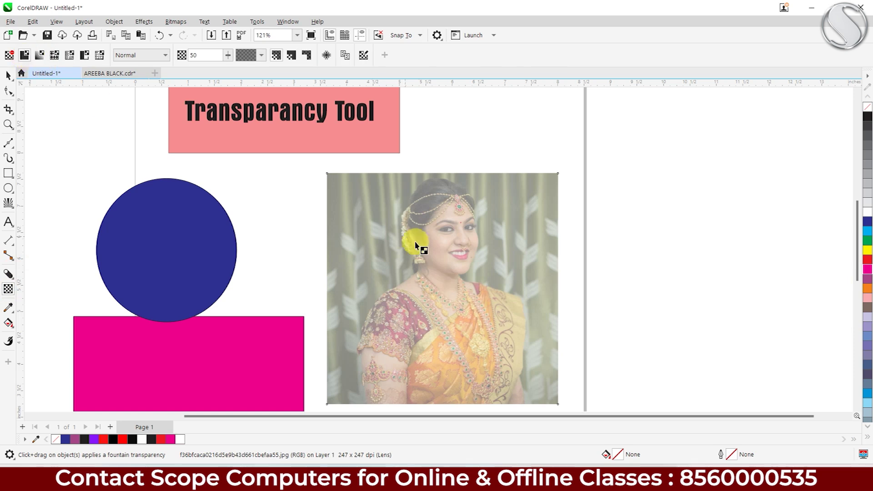
{"action": "left_click", "coordinate": [40, 55]}
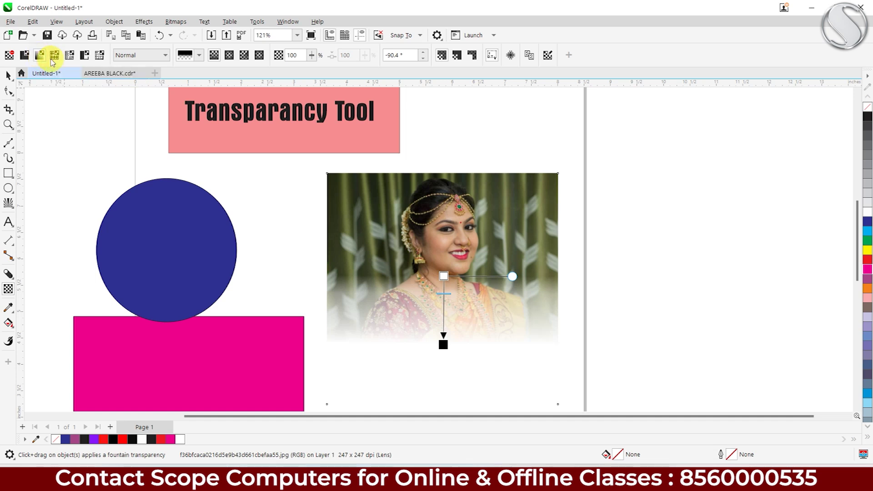
{"action": "left_click", "coordinate": [196, 60]}
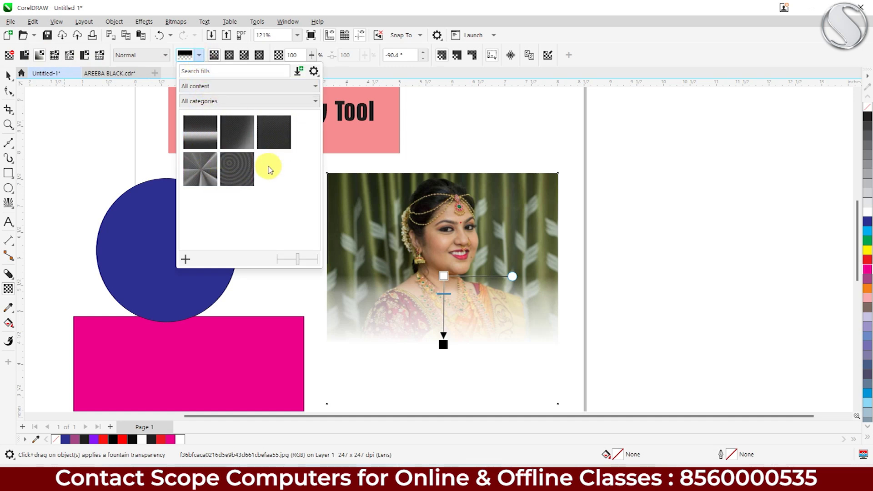
Step: Apply the conical preset transparency to the photo
{"action": "left_click", "coordinate": [211, 172]}
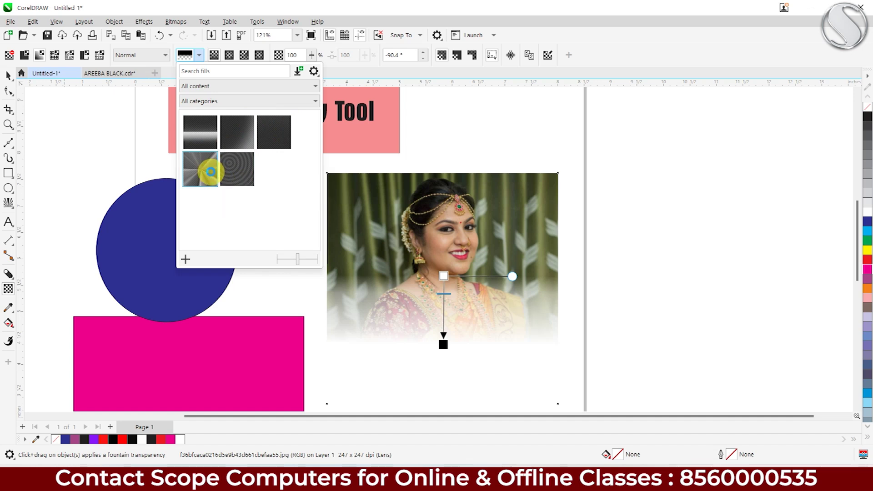
{"action": "double_click", "coordinate": [195, 166]}
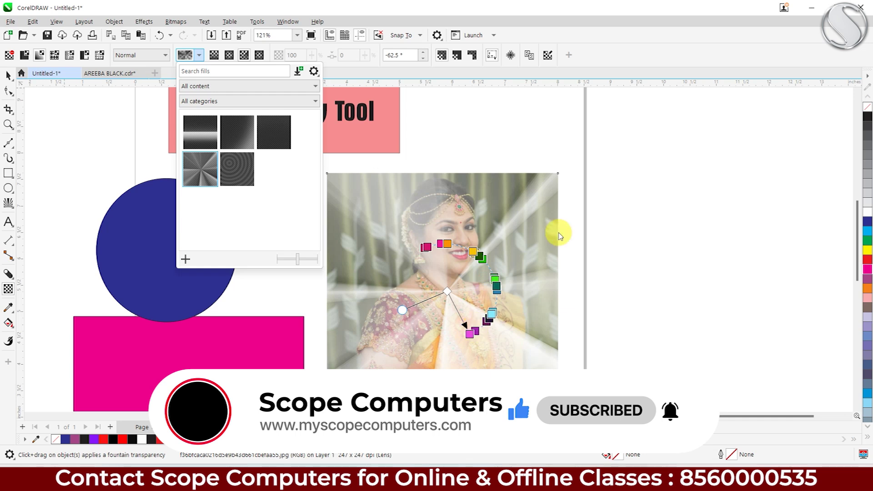
{"action": "left_click", "coordinate": [602, 34]}
{"action": "scroll", "coordinate": [510, 273], "scroll_direction": "down", "scroll_amount": 2}
{"action": "scroll", "coordinate": [503, 241], "scroll_direction": "up", "scroll_amount": 1}
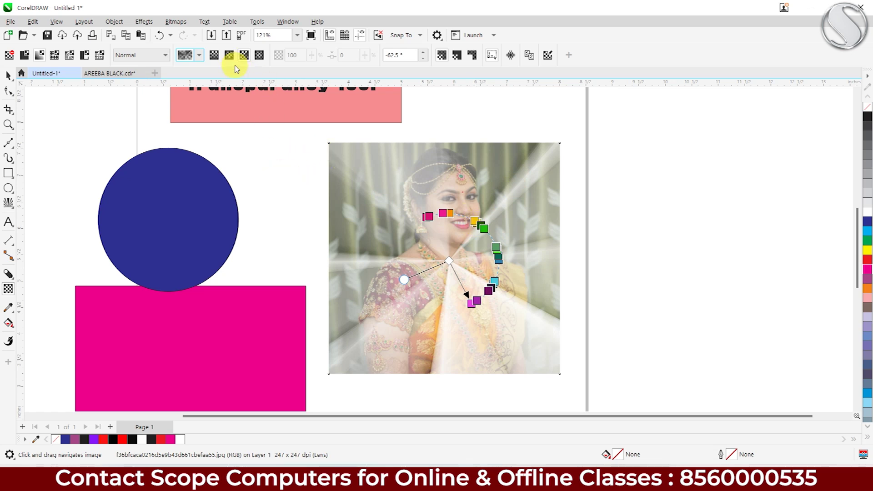
Step: Cycle the photo's fade through linear, elliptical, conical, rectangular and uniform, then back to fountain
{"action": "left_click", "coordinate": [215, 56]}
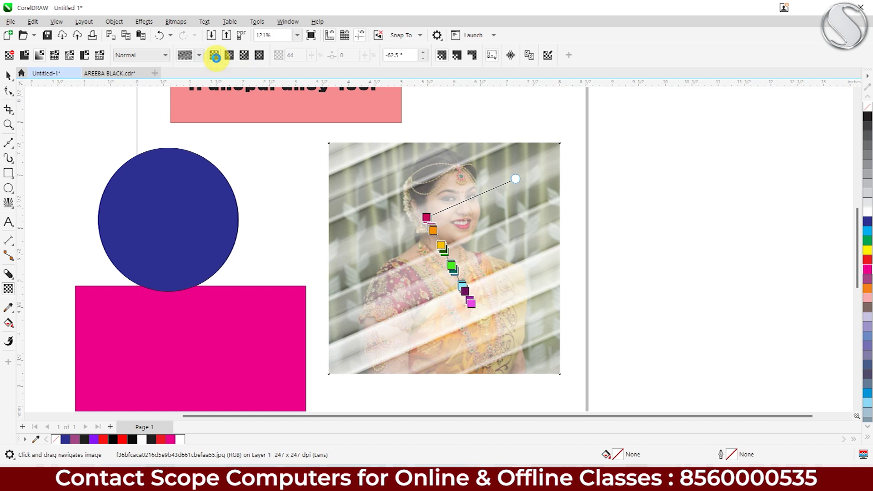
{"action": "left_click", "coordinate": [230, 56]}
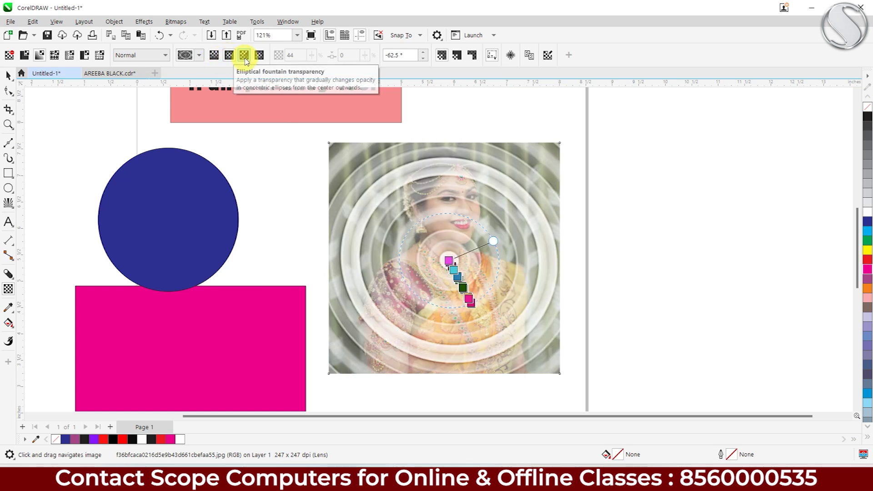
{"action": "left_click", "coordinate": [245, 56]}
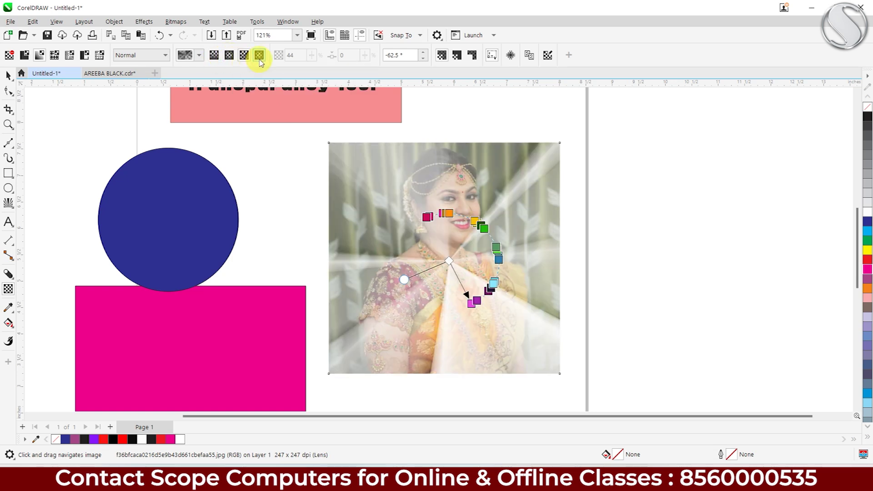
{"action": "left_click", "coordinate": [259, 55]}
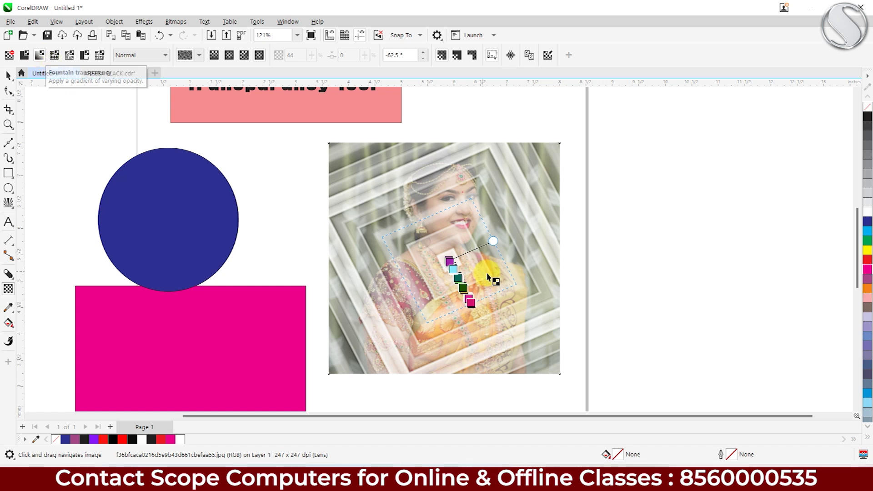
{"action": "left_click", "coordinate": [25, 55]}
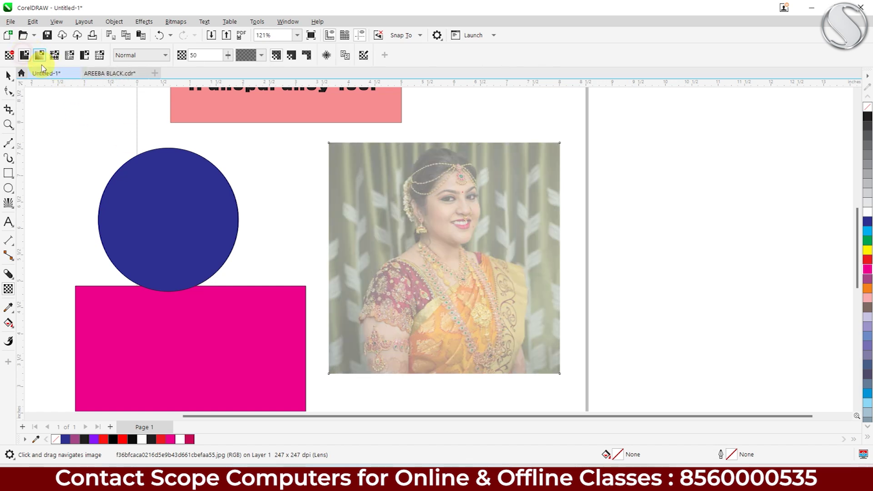
{"action": "left_click", "coordinate": [40, 55]}
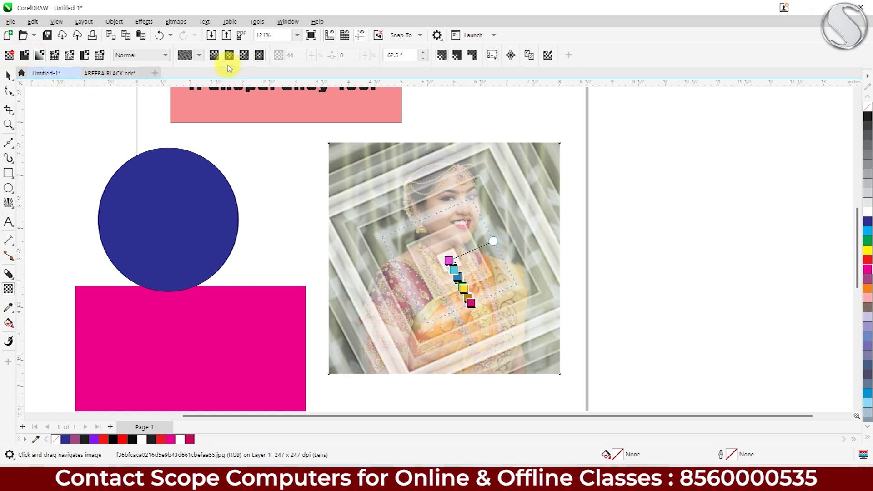
Step: Give the photo the first linear gradient preset, with the fade starting lower down
{"action": "left_click", "coordinate": [214, 56]}
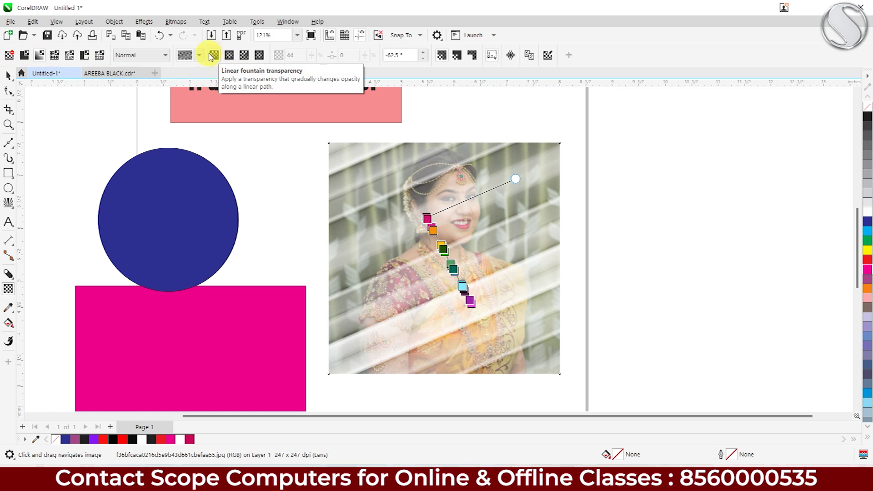
{"action": "left_click", "coordinate": [201, 55]}
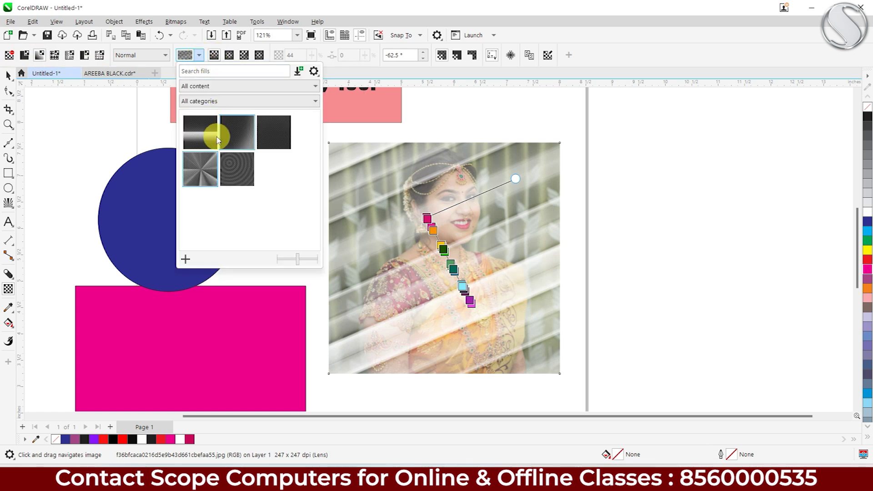
{"action": "left_click", "coordinate": [204, 137]}
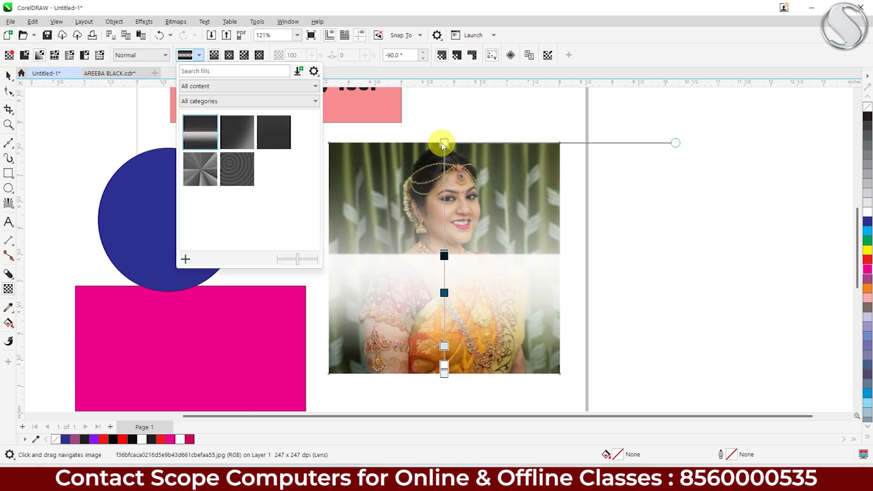
{"action": "left_click", "coordinate": [443, 140]}
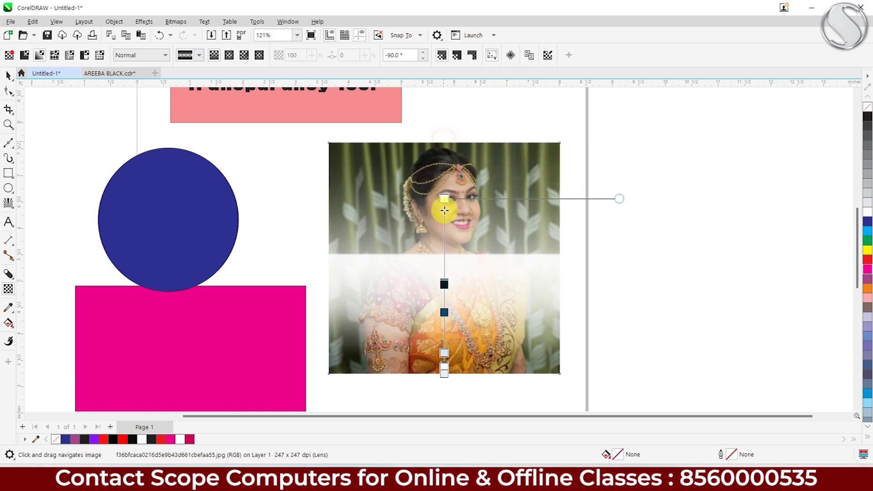
{"action": "left_click_drag", "start_coordinate": [443, 142], "coordinate": [442, 270]}
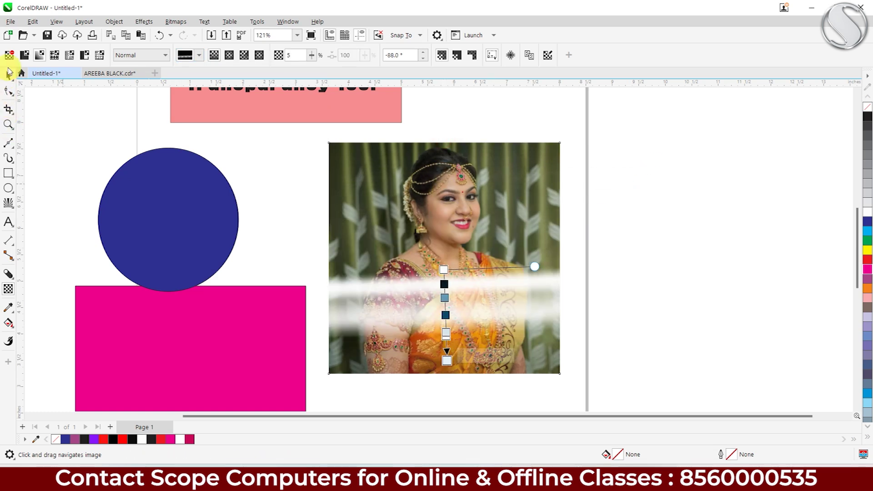
Step: Redraw the fade from scratch as elliptical, centred on her face
{"action": "left_click", "coordinate": [10, 57]}
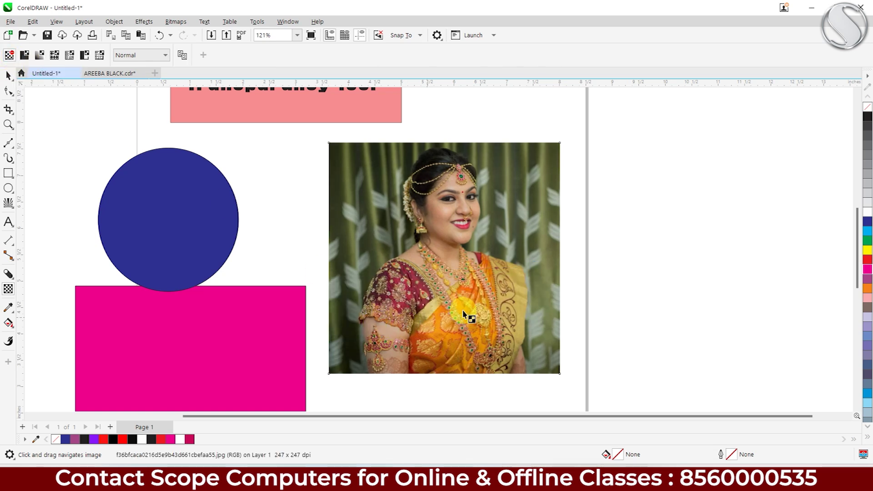
{"action": "left_click_drag", "start_coordinate": [548, 260], "coordinate": [550, 257]}
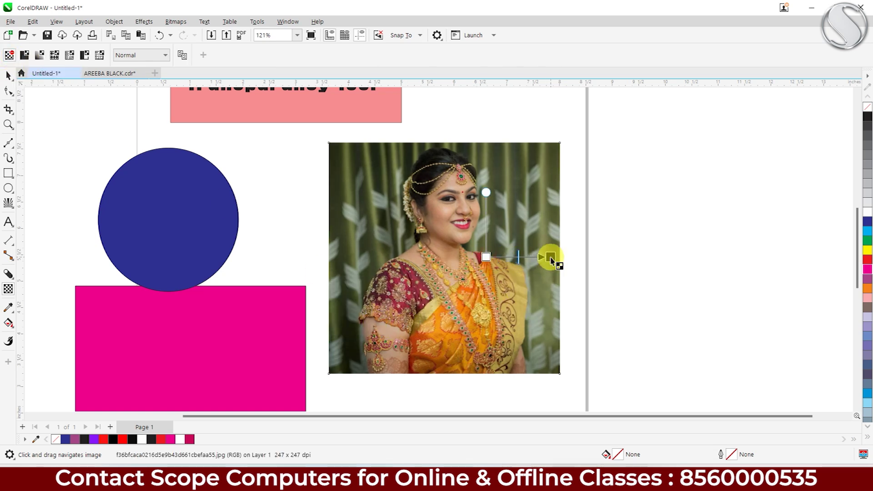
{"action": "left_click_drag", "start_coordinate": [418, 243], "coordinate": [335, 242]}
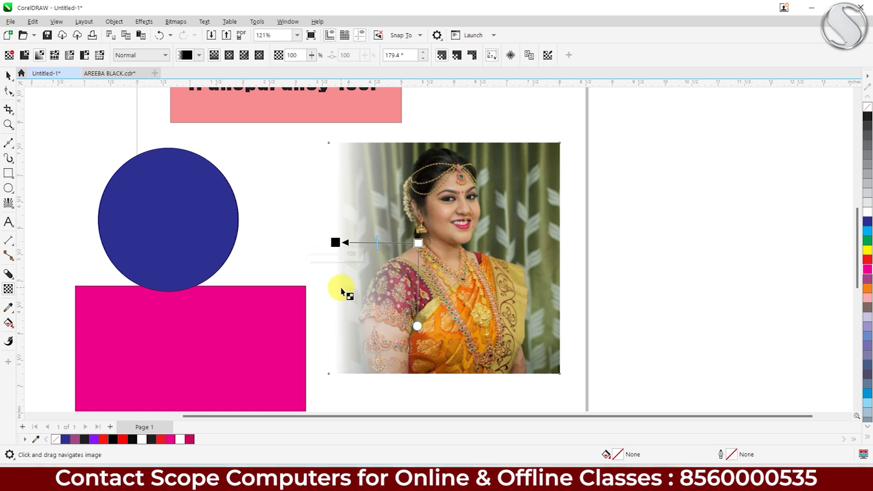
{"action": "left_click", "coordinate": [228, 55]}
{"action": "mouse_move", "coordinate": [376, 244]}
{"action": "left_mouse_down"}
{"action": "mouse_move", "coordinate": [412, 201]}
{"action": "mouse_move", "coordinate": [458, 220]}
{"action": "left_mouse_up"}
Step: Resize, rotate and move the elliptical fade onto her lower-left arm and shoulder
{"action": "left_click", "coordinate": [458, 220]}
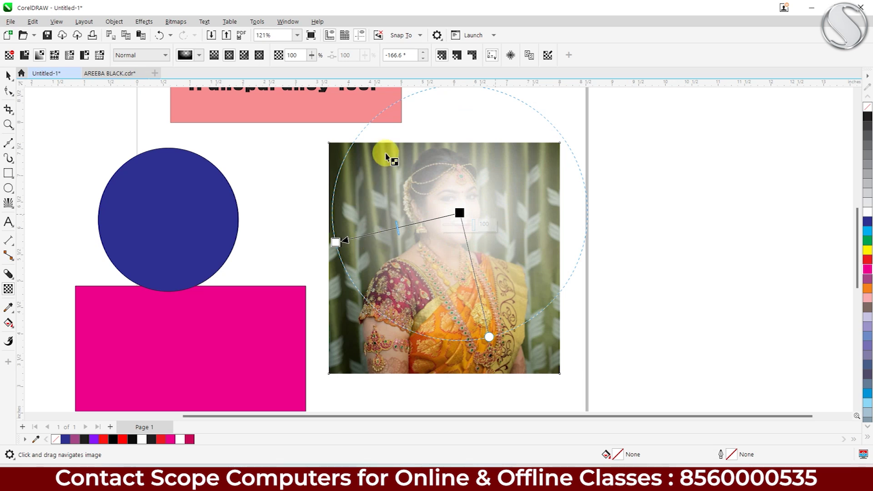
{"action": "mouse_move", "coordinate": [336, 242]}
{"action": "left_mouse_down"}
{"action": "mouse_move", "coordinate": [422, 276]}
{"action": "mouse_move", "coordinate": [432, 269]}
{"action": "left_mouse_up"}
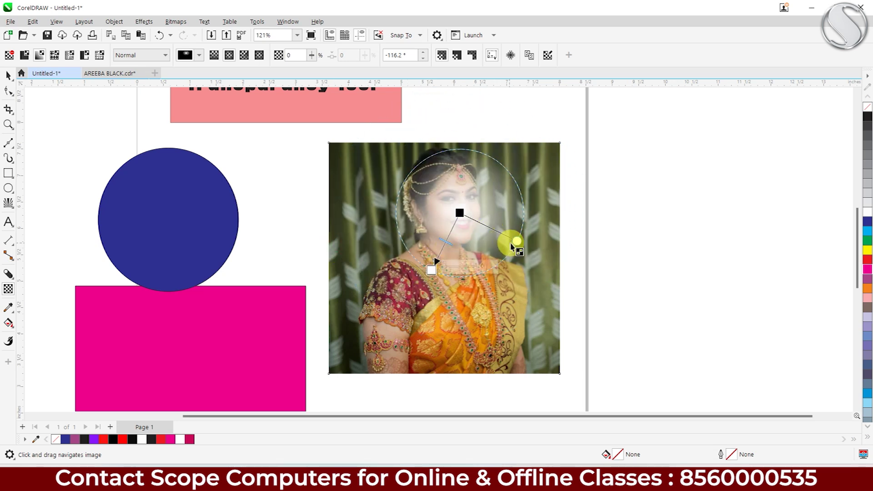
{"action": "left_click_drag", "start_coordinate": [516, 241], "coordinate": [397, 184]}
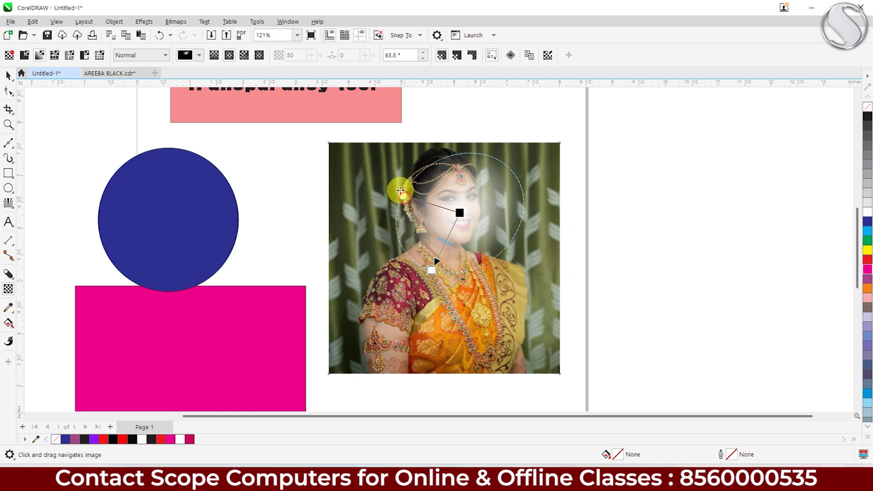
{"action": "left_click_drag", "start_coordinate": [458, 212], "coordinate": [399, 316]}
{"action": "left_click", "coordinate": [433, 270]}
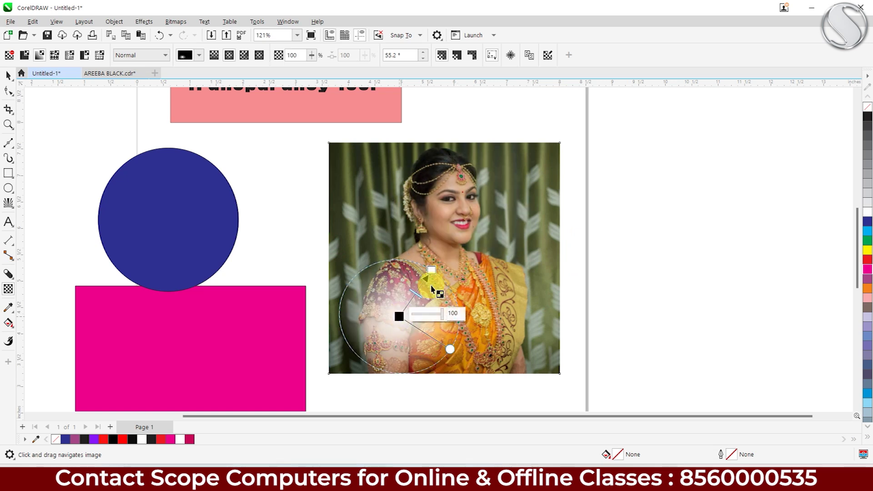
{"action": "left_click_drag", "start_coordinate": [433, 270], "coordinate": [453, 225]}
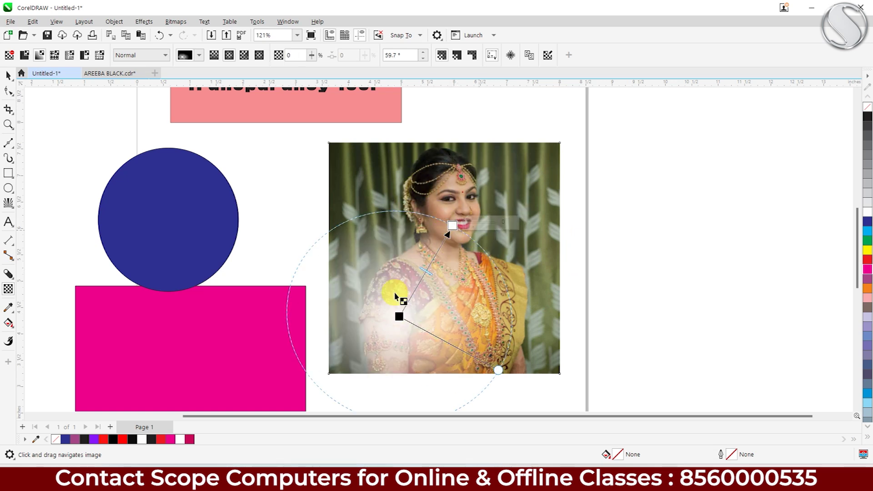
{"action": "left_click_drag", "start_coordinate": [398, 316], "coordinate": [399, 310]}
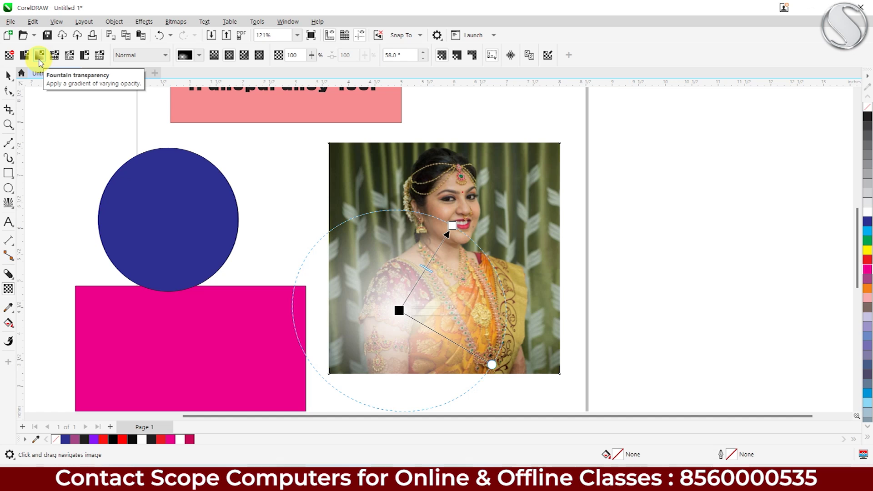
Step: Clear the photo's transparency and give it vector pattern transparency
{"action": "left_click", "coordinate": [9, 55]}
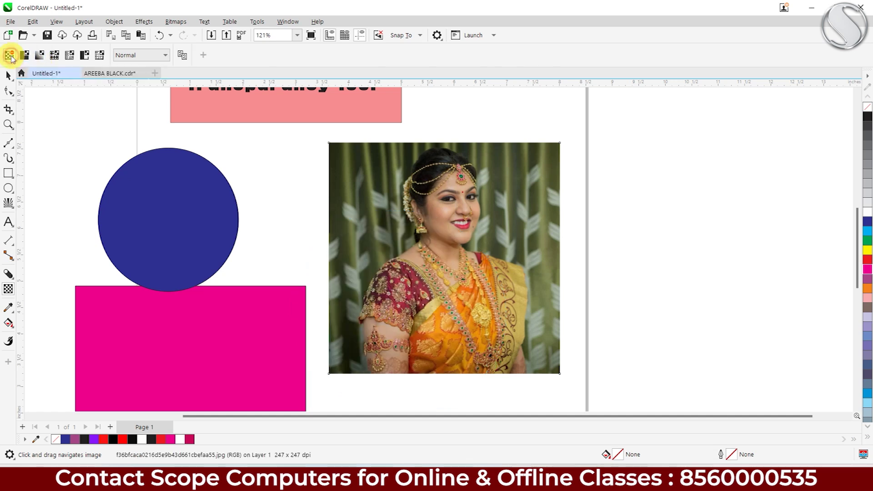
{"action": "left_click", "coordinate": [8, 75]}
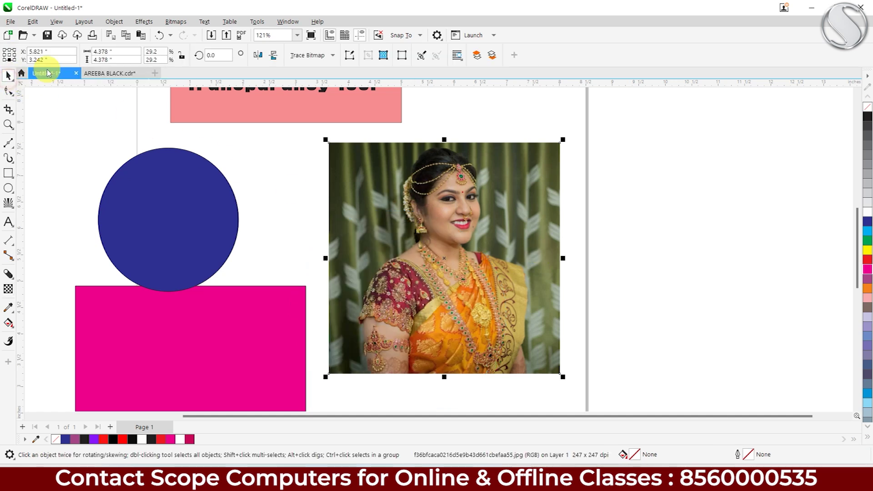
{"action": "left_click", "coordinate": [8, 289]}
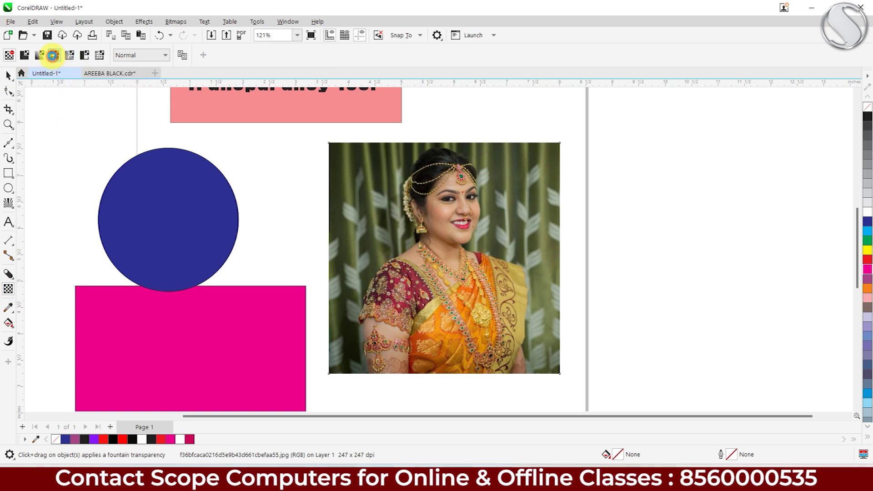
{"action": "left_click", "coordinate": [54, 56]}
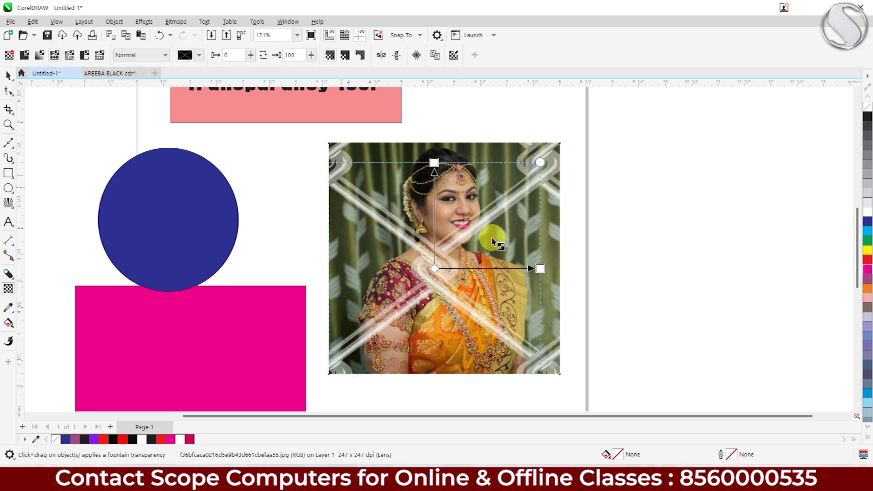
Step: Use the dotted bokeh pattern, shrunk so the dots are small and dense
{"action": "left_click", "coordinate": [200, 57]}
{"action": "left_click", "coordinate": [200, 134]}
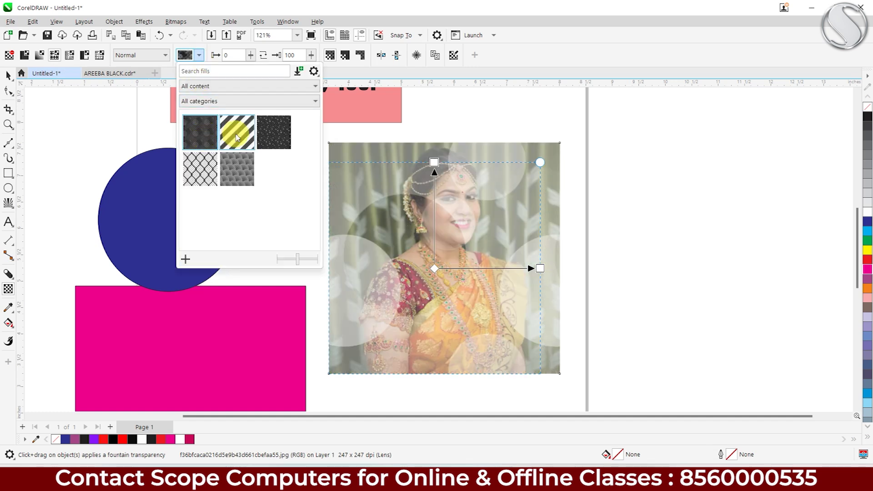
{"action": "left_click", "coordinate": [236, 136]}
{"action": "left_click", "coordinate": [282, 141]}
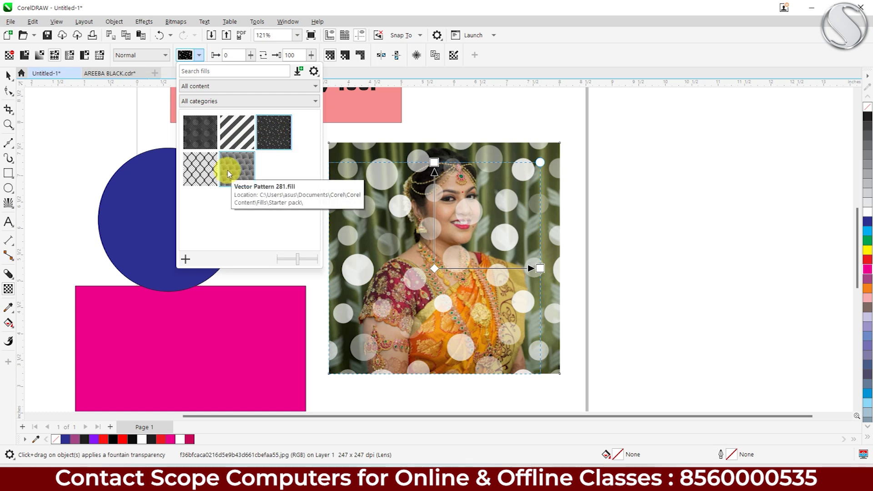
{"action": "left_click", "coordinate": [434, 164]}
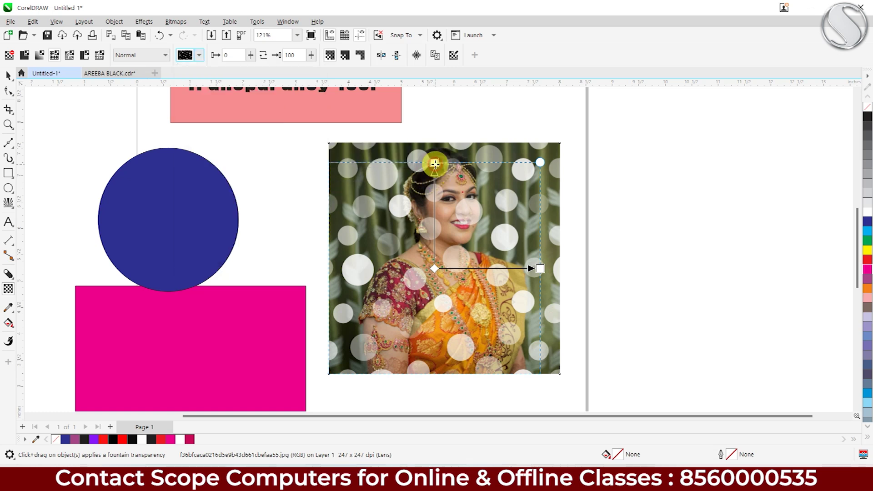
{"action": "left_click_drag", "start_coordinate": [540, 163], "coordinate": [461, 248]}
Step: Make the photo's dot pattern more transparent
{"action": "scroll", "coordinate": [473, 214], "scroll_direction": "up", "scroll_amount": 2}
{"action": "scroll", "coordinate": [490, 214], "scroll_direction": "up", "scroll_amount": 1}
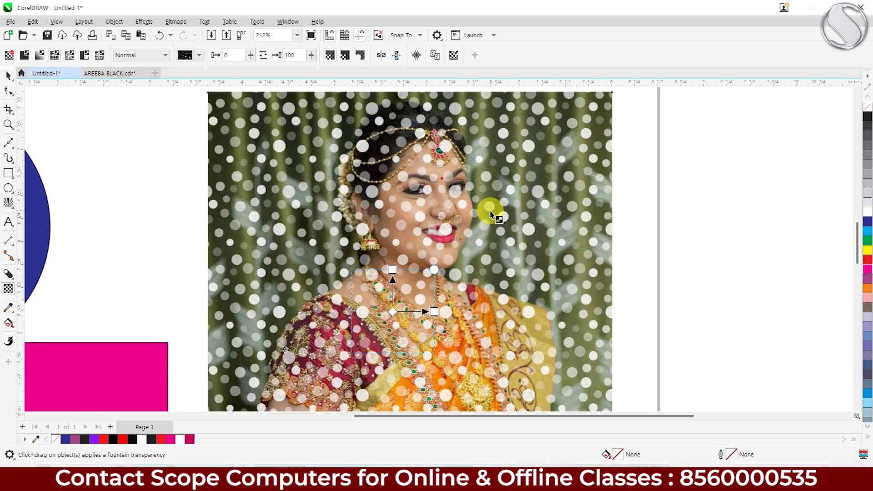
{"action": "scroll", "coordinate": [491, 215], "scroll_direction": "up", "scroll_amount": 1}
{"action": "left_click", "coordinate": [311, 57]}
{"action": "left_click_drag", "start_coordinate": [281, 72], "coordinate": [317, 63]}
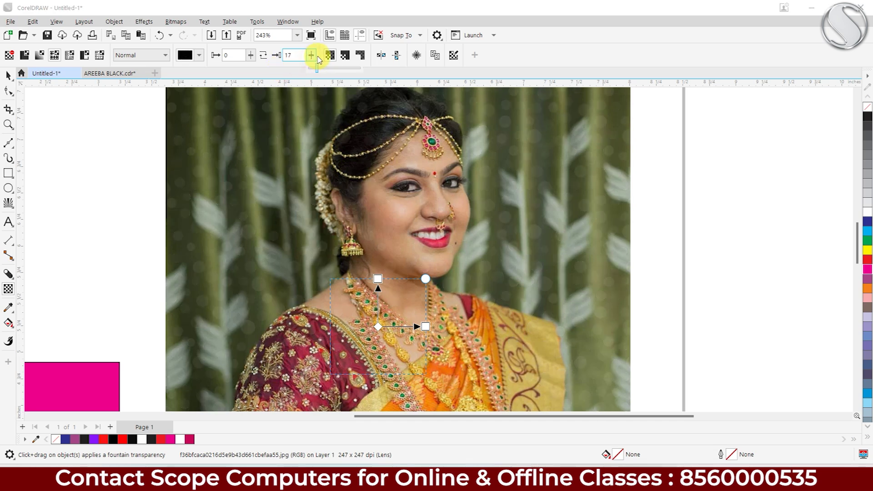
{"action": "scroll", "coordinate": [408, 235], "scroll_direction": "down", "scroll_amount": 1}
{"action": "scroll", "coordinate": [409, 235], "scroll_direction": "down", "scroll_amount": 1}
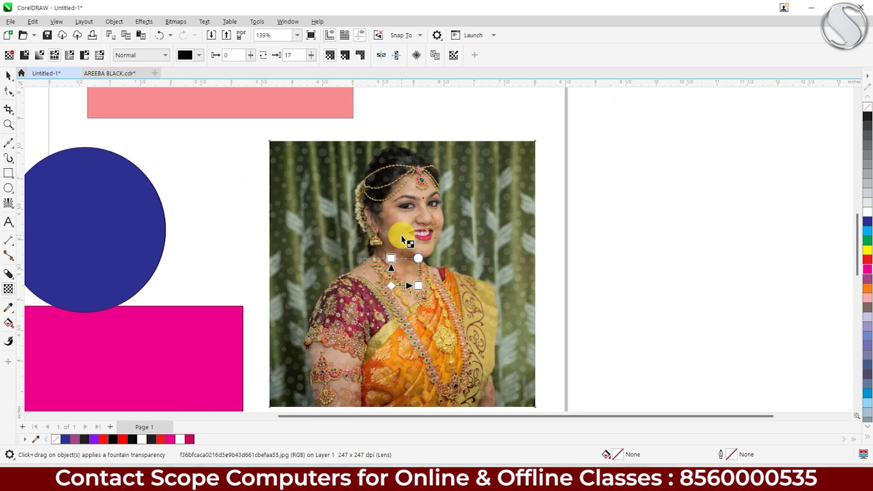
{"action": "scroll", "coordinate": [399, 234], "scroll_direction": "up", "scroll_amount": 2}
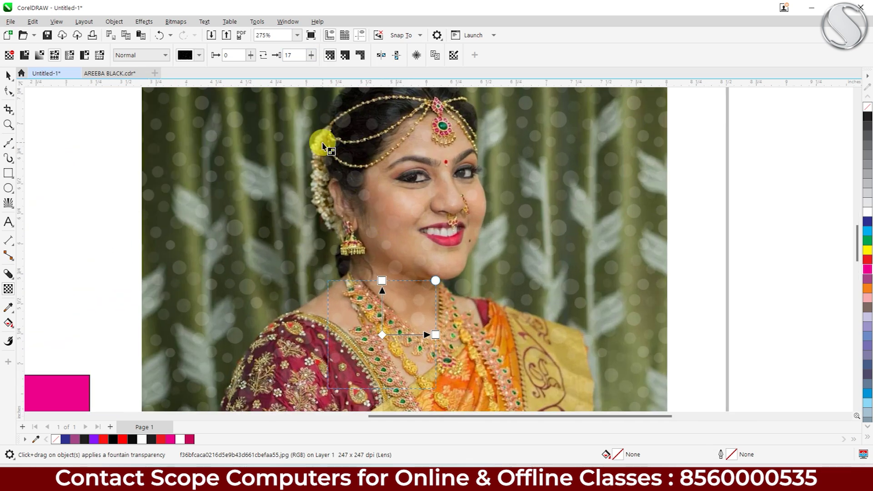
Step: Replace the dots with the lattice pattern and enlarge its tiles
{"action": "left_click", "coordinate": [199, 55]}
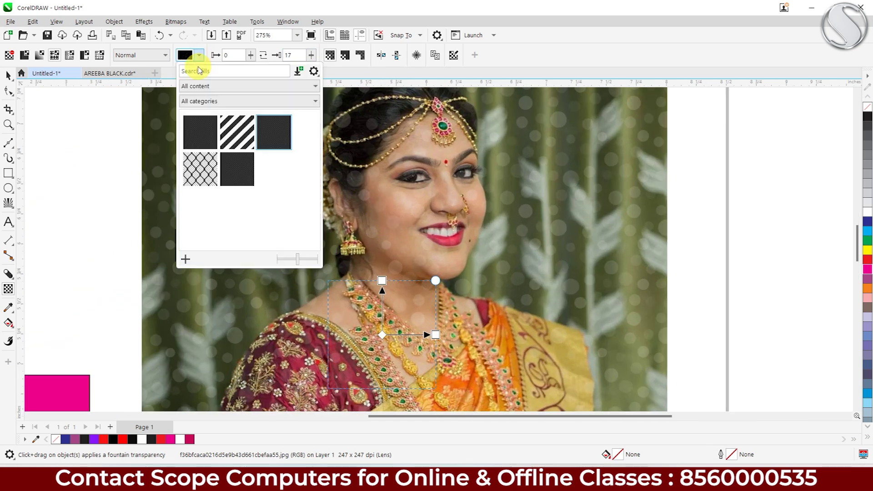
{"action": "left_click", "coordinate": [201, 169]}
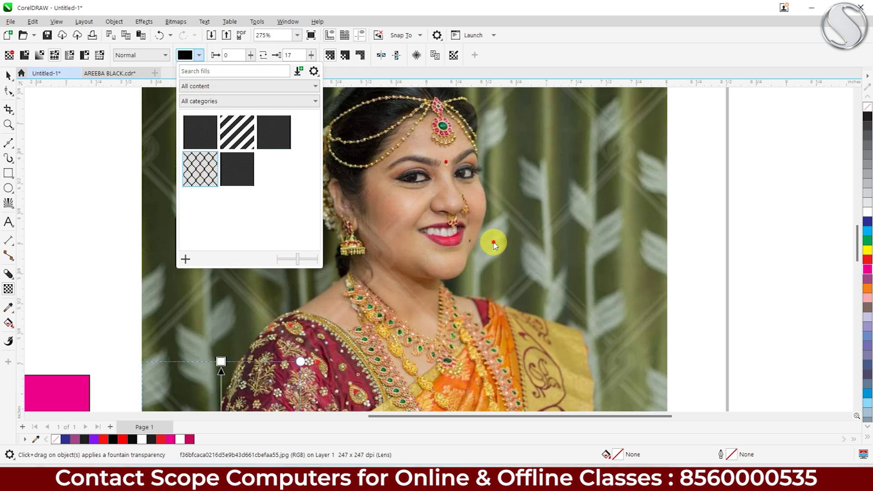
{"action": "scroll", "coordinate": [431, 216], "scroll_direction": "down", "scroll_amount": 2}
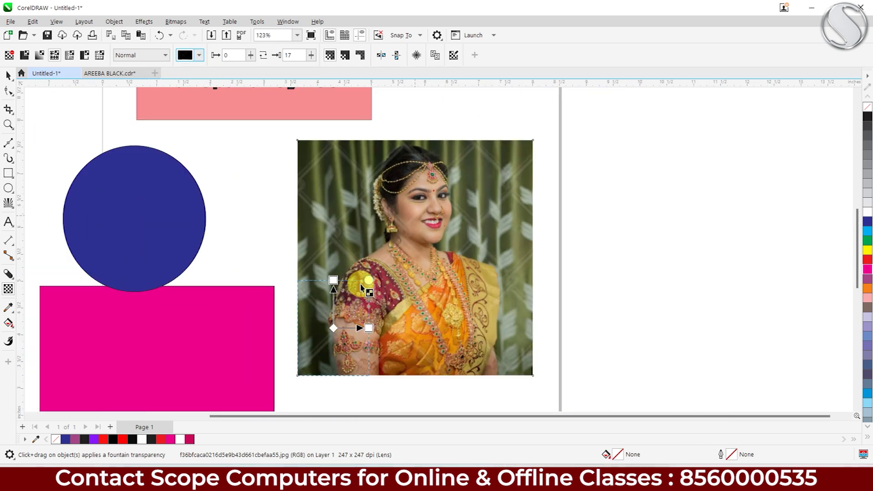
{"action": "mouse_move", "coordinate": [367, 282]}
{"action": "left_mouse_down"}
{"action": "mouse_move", "coordinate": [421, 210]}
{"action": "mouse_move", "coordinate": [350, 310]}
{"action": "left_mouse_up"}
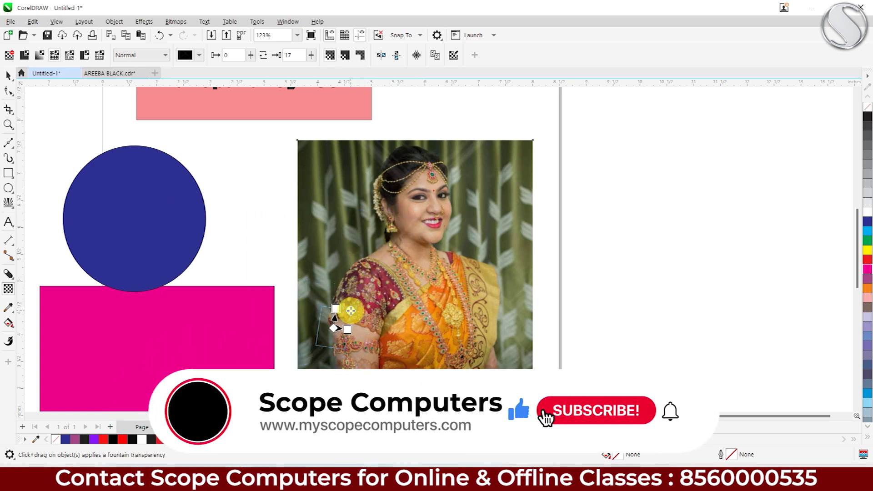
{"action": "scroll", "coordinate": [372, 173], "scroll_direction": "up", "scroll_amount": 2}
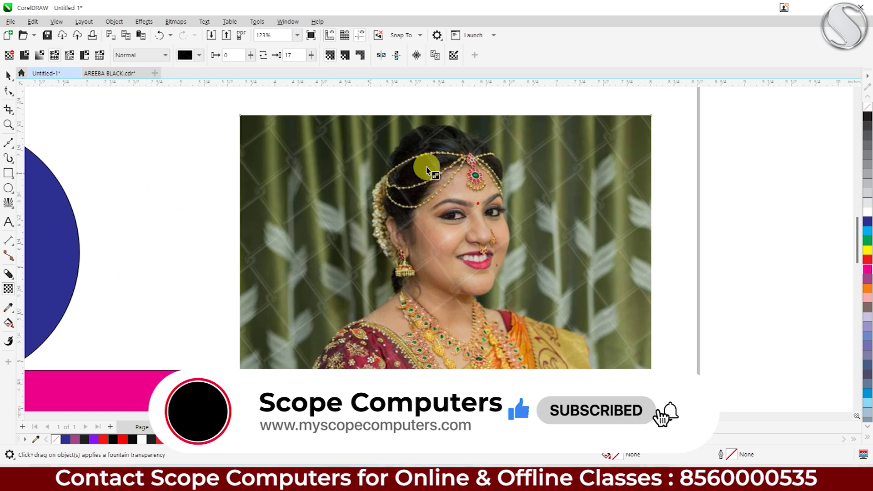
Step: Lower the photo's pattern end transparency value from 100 to 70
{"action": "left_click_drag", "start_coordinate": [312, 55], "coordinate": [359, 55]}
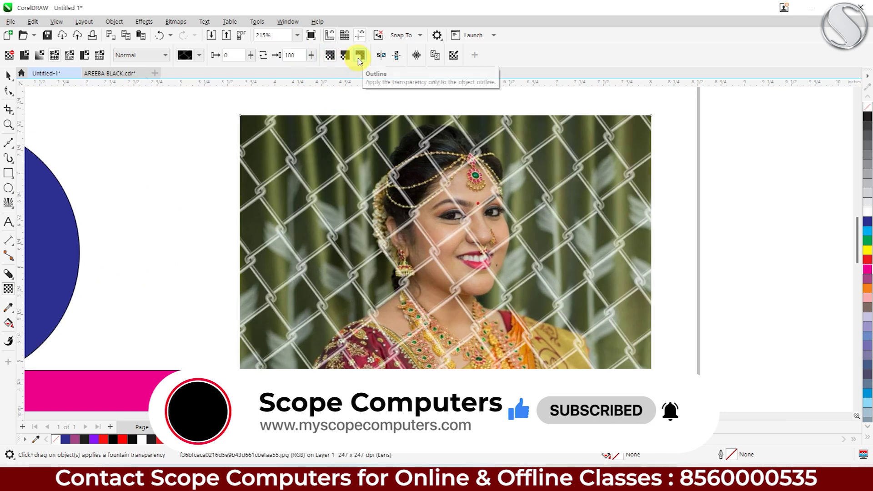
{"action": "scroll", "coordinate": [364, 219], "scroll_direction": "down", "scroll_amount": 1}
{"action": "scroll", "coordinate": [364, 216], "scroll_direction": "down", "scroll_amount": 1}
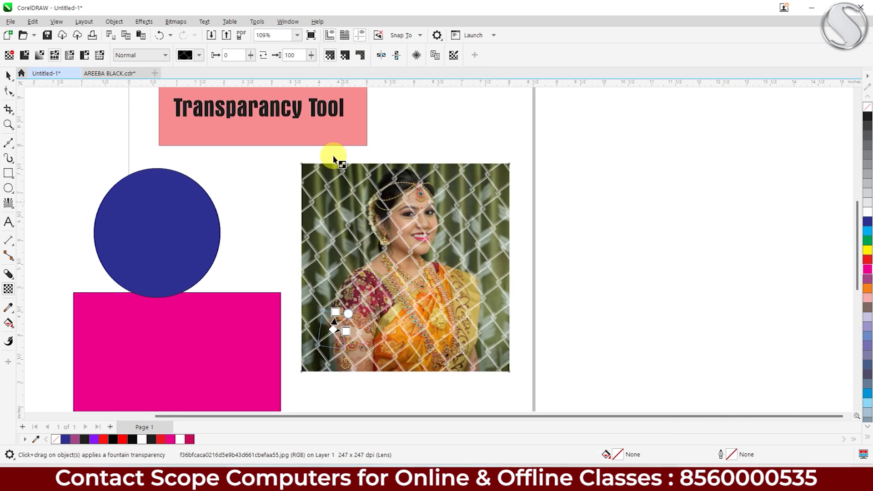
{"action": "left_click_drag", "start_coordinate": [312, 55], "coordinate": [296, 61]}
{"action": "type", "text": "70"}
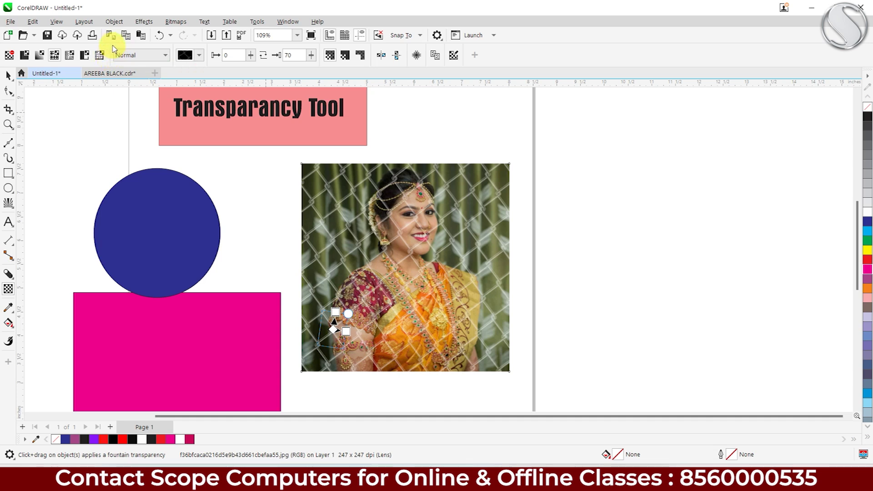
Step: Give the pink title rectangle a chain-link pattern transparency with smaller, straightened tiles
{"action": "left_click_drag", "start_coordinate": [245, 162], "coordinate": [285, 285]}
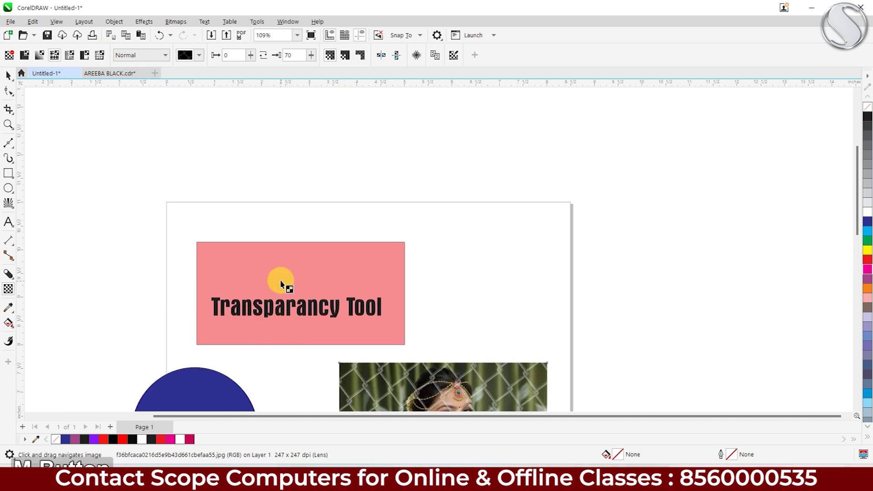
{"action": "left_click", "coordinate": [266, 271]}
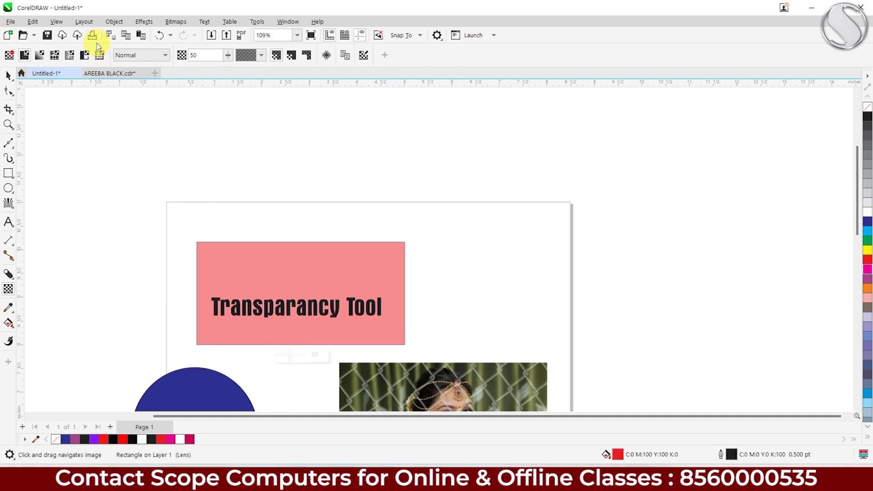
{"action": "left_click", "coordinate": [54, 55]}
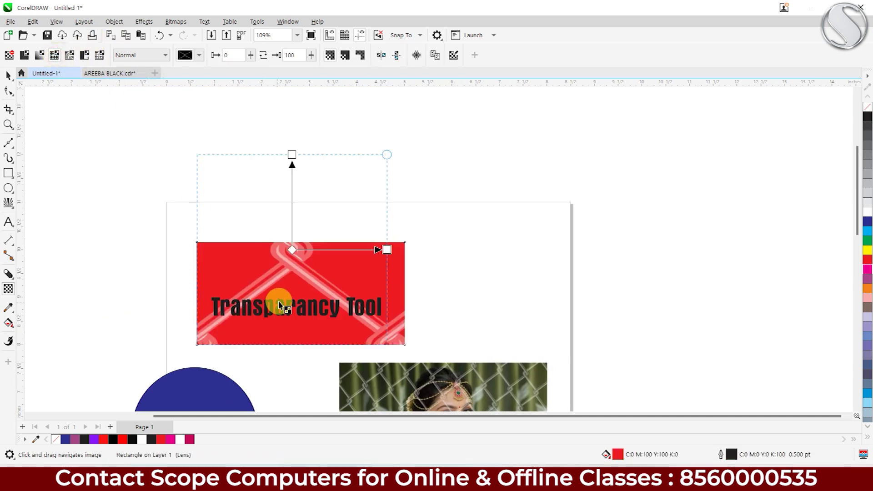
{"action": "left_click_drag", "start_coordinate": [378, 160], "coordinate": [307, 237]}
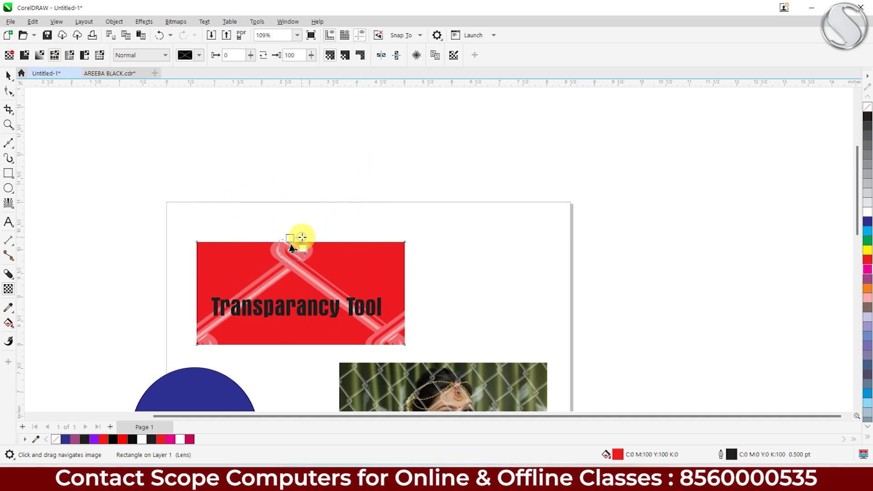
{"action": "scroll", "coordinate": [291, 277], "scroll_direction": "up", "scroll_amount": 3}
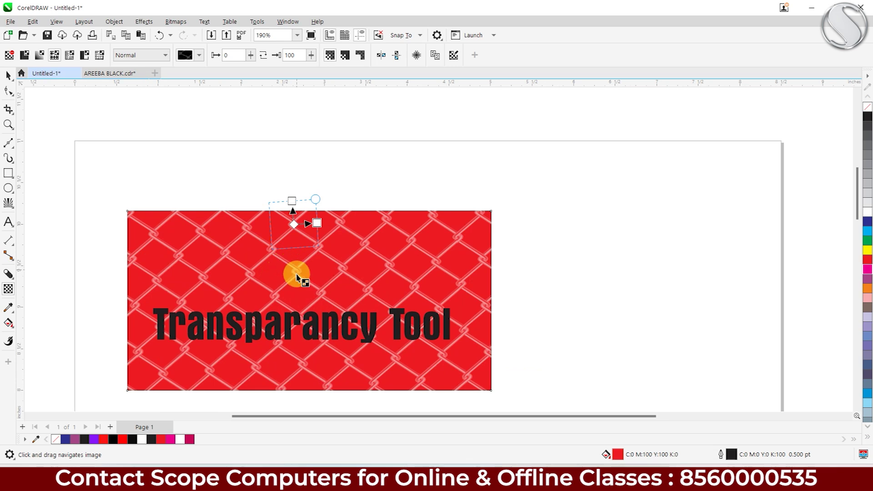
{"action": "scroll", "coordinate": [286, 266], "scroll_direction": "up", "scroll_amount": 3}
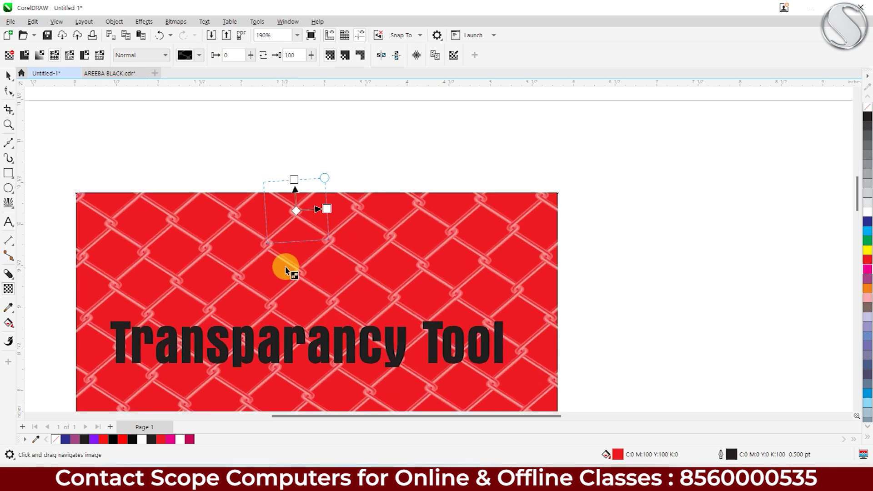
{"action": "left_click_drag", "start_coordinate": [344, 132], "coordinate": [347, 134]}
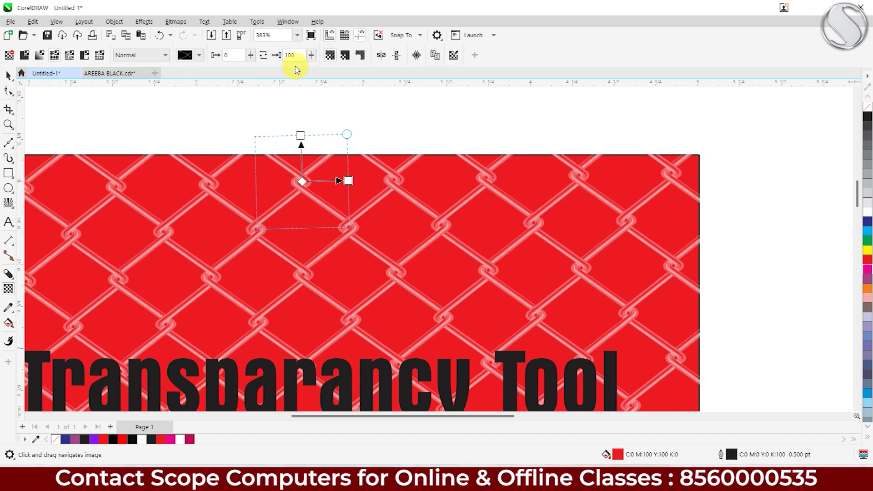
Step: Set the rectangle's transparency values to 100 and 32, leaving a pale mesh
{"action": "left_click", "coordinate": [263, 55]}
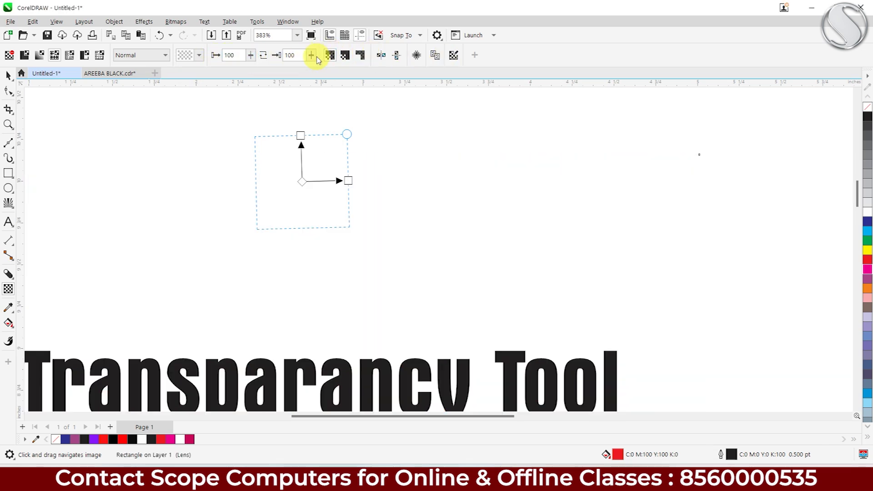
{"action": "left_click", "coordinate": [312, 55]}
{"action": "left_click_drag", "start_coordinate": [296, 66], "coordinate": [277, 66]}
{"action": "scroll", "coordinate": [391, 242], "scroll_direction": "down", "scroll_amount": 1}
{"action": "scroll", "coordinate": [392, 242], "scroll_direction": "down", "scroll_amount": 1}
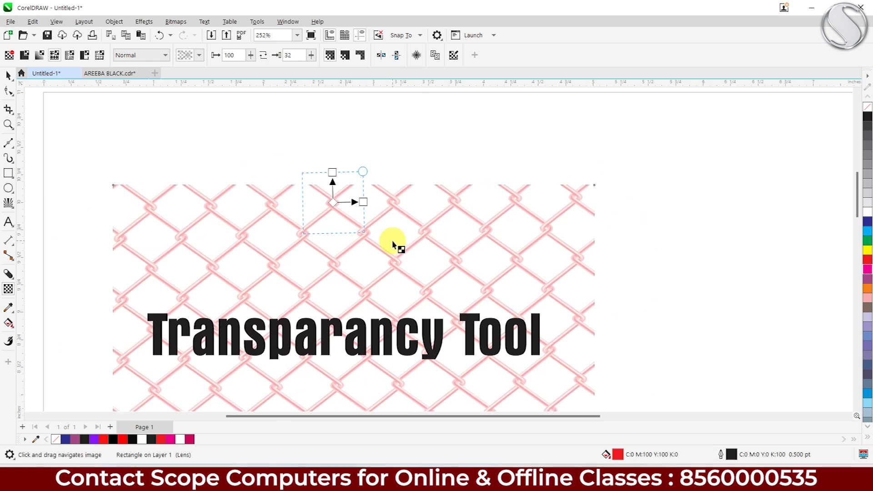
{"action": "scroll", "coordinate": [392, 242], "scroll_direction": "down", "scroll_amount": 1}
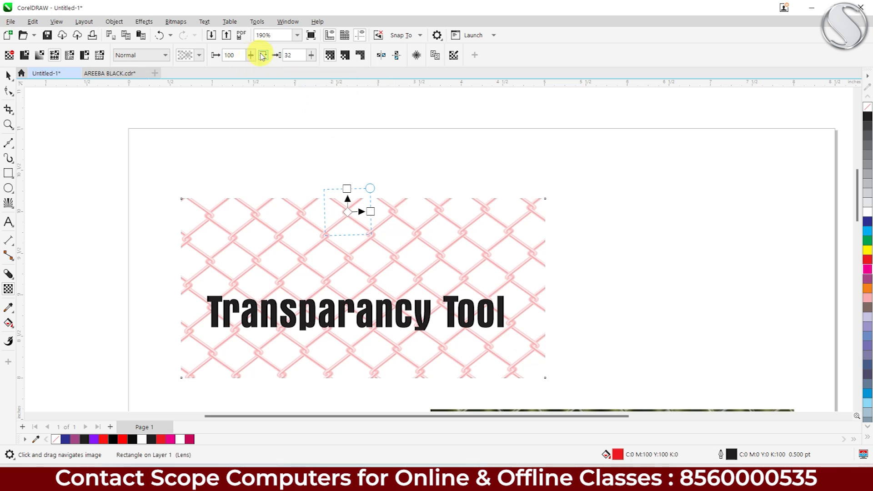
Step: Swap the transparency values to 32 and 100 and try fill, outline and all modes
{"action": "left_click", "coordinate": [260, 54]}
{"action": "left_click", "coordinate": [261, 55]}
{"action": "left_click", "coordinate": [261, 54]}
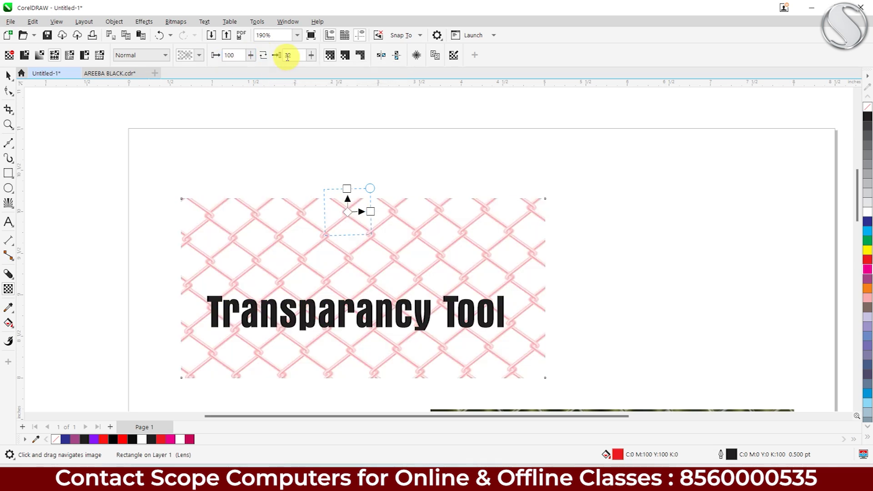
{"action": "left_click", "coordinate": [331, 56]}
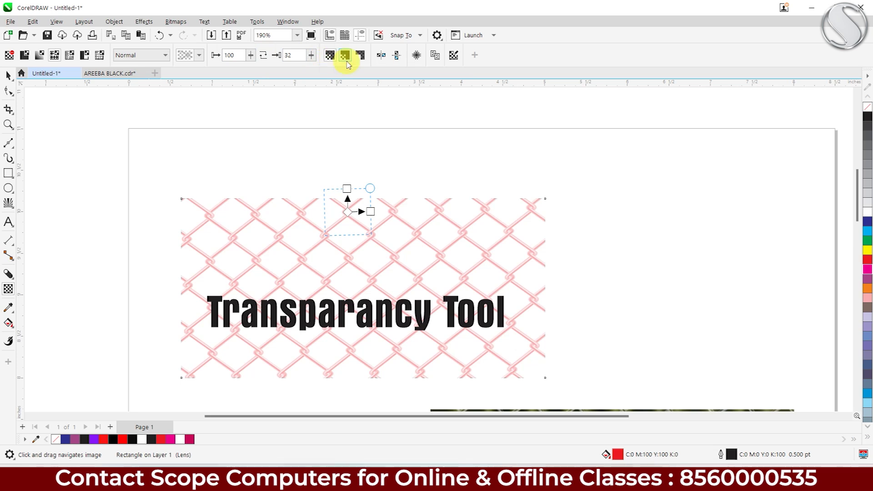
{"action": "left_click", "coordinate": [346, 57]}
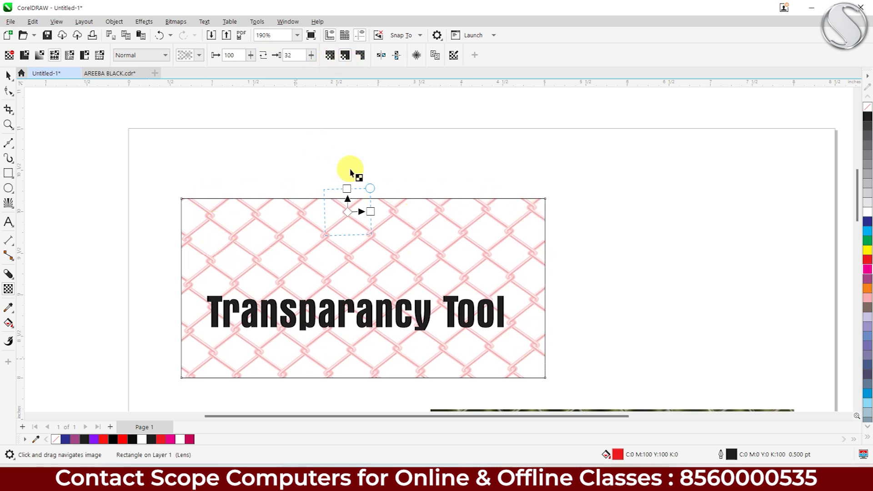
{"action": "left_click", "coordinate": [360, 55]}
Step: Give the rectangle a 24 pt outline
{"action": "scroll", "coordinate": [493, 209], "scroll_direction": "up", "scroll_amount": 1}
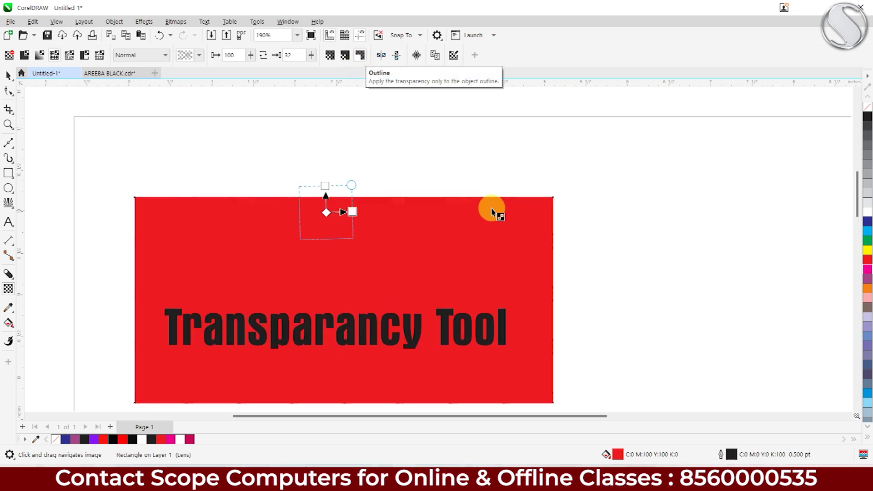
{"action": "scroll", "coordinate": [492, 200], "scroll_direction": "up", "scroll_amount": 2}
{"action": "scroll", "coordinate": [491, 194], "scroll_direction": "up", "scroll_amount": 3}
{"action": "scroll", "coordinate": [478, 192], "scroll_direction": "up", "scroll_amount": 4}
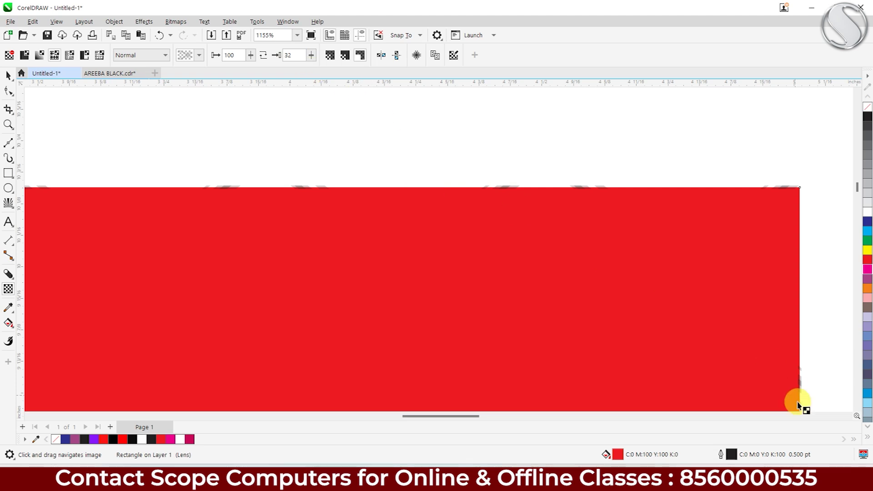
{"action": "double_click", "coordinate": [732, 454]}
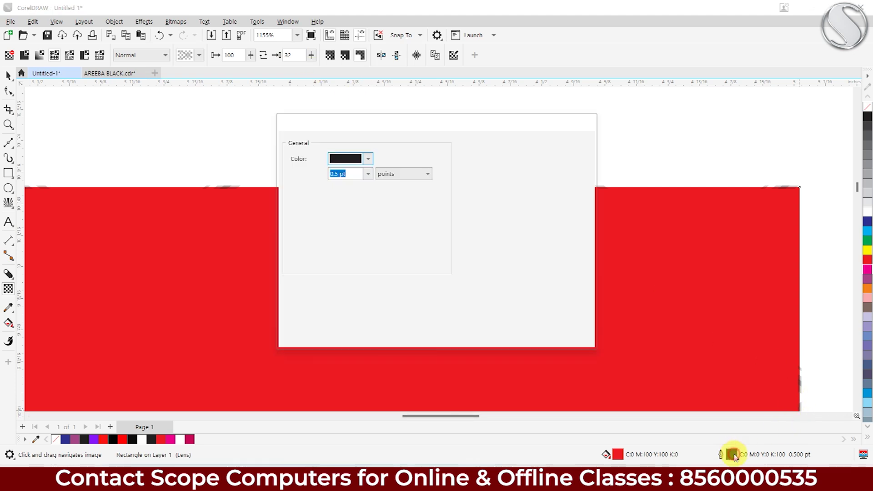
{"action": "left_click", "coordinate": [368, 173]}
{"action": "left_click", "coordinate": [337, 285]}
{"action": "left_click", "coordinate": [521, 338]}
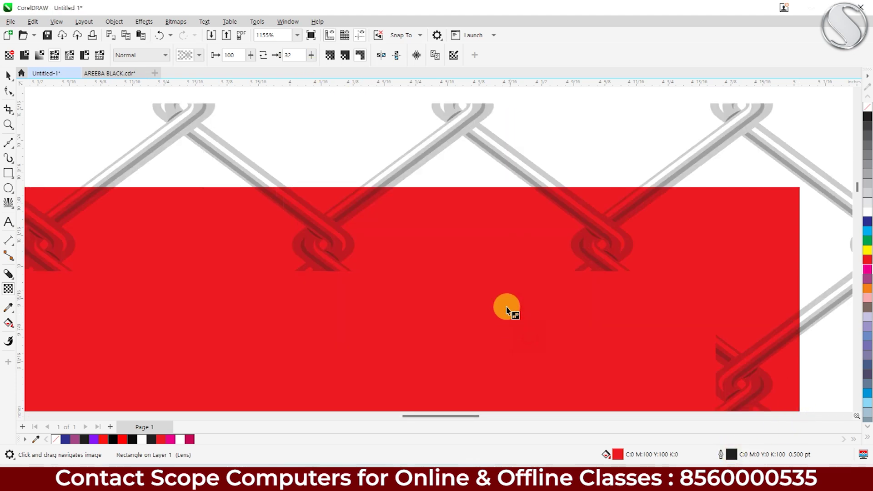
Step: Set the pattern transparency to affect both fill and outline
{"action": "scroll", "coordinate": [505, 304], "scroll_direction": "down", "scroll_amount": 2}
{"action": "scroll", "coordinate": [454, 300], "scroll_direction": "down", "scroll_amount": 2}
{"action": "scroll", "coordinate": [421, 302], "scroll_direction": "down", "scroll_amount": 5}
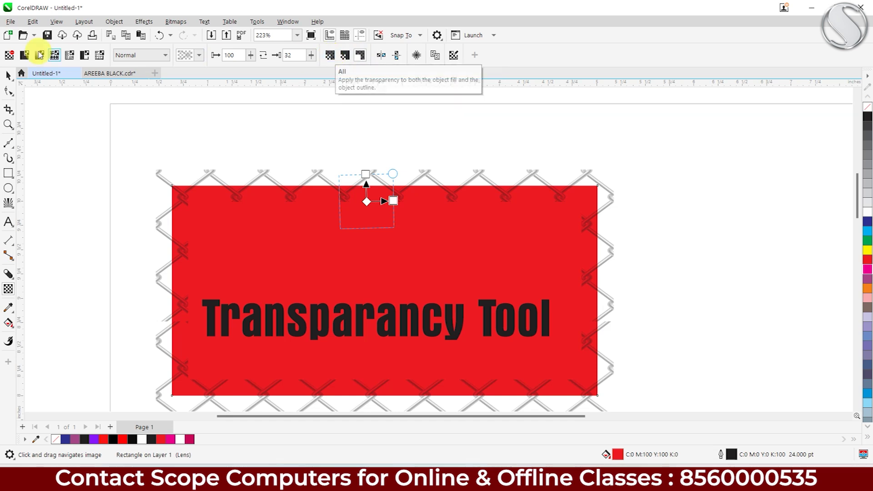
{"action": "left_click", "coordinate": [54, 56]}
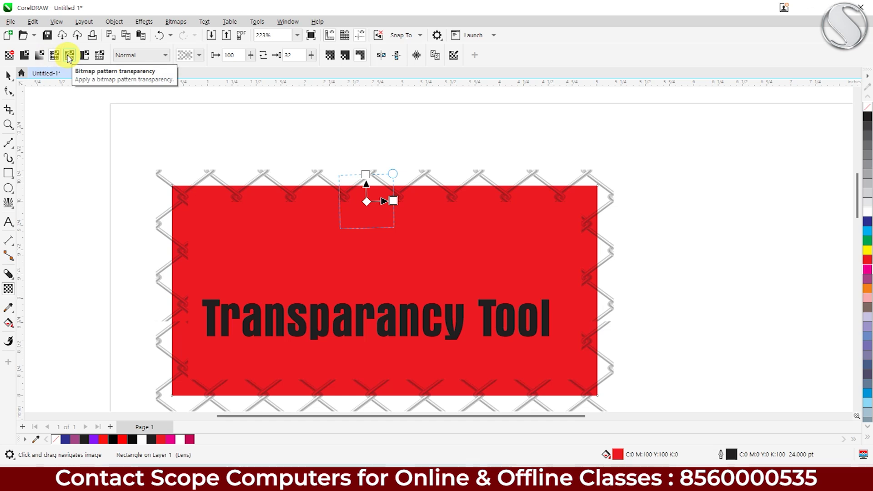
{"action": "left_click", "coordinate": [343, 59]}
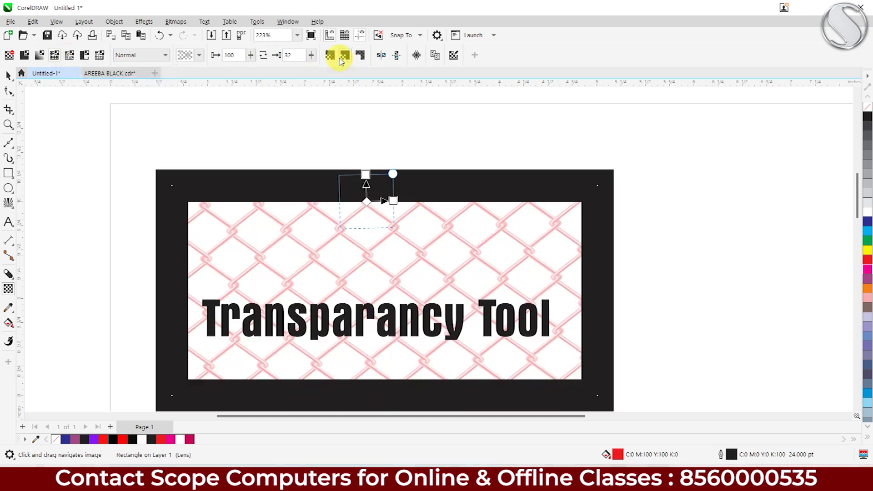
{"action": "left_click", "coordinate": [327, 55]}
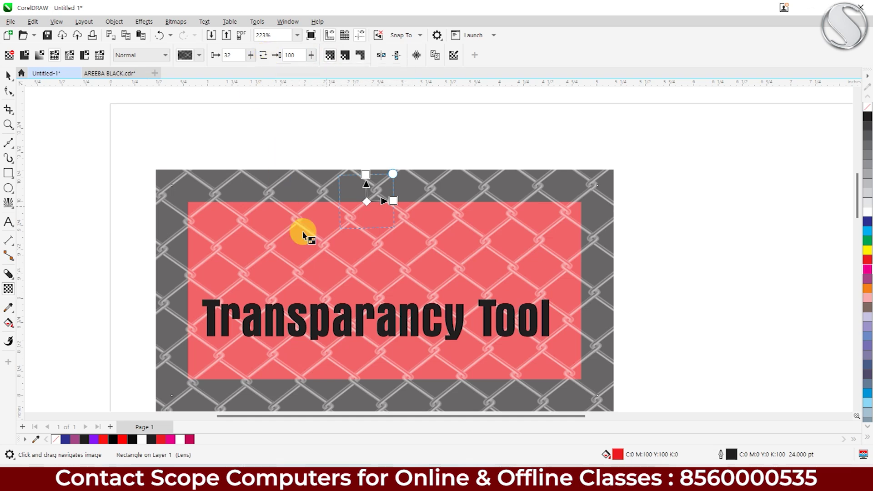
Step: Set the rectangle's outline width to None
{"action": "double_click", "coordinate": [731, 455]}
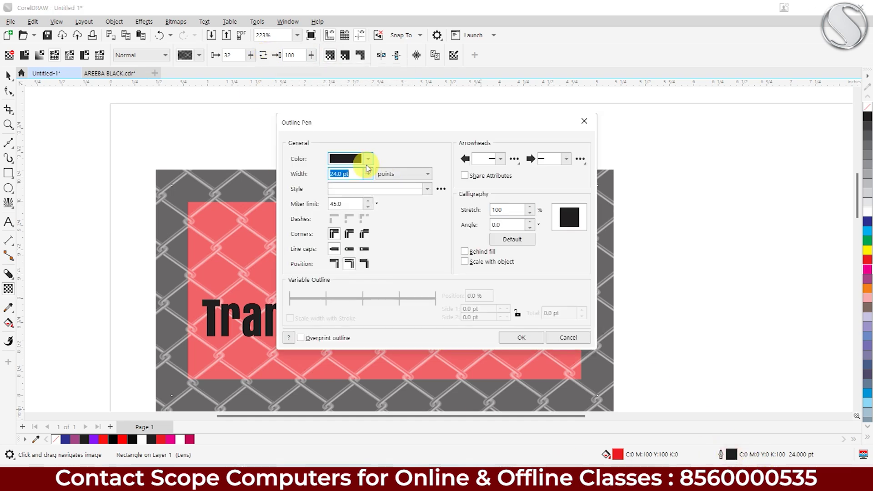
{"action": "left_click", "coordinate": [369, 174]}
{"action": "left_click", "coordinate": [339, 182]}
{"action": "left_click", "coordinate": [521, 337]}
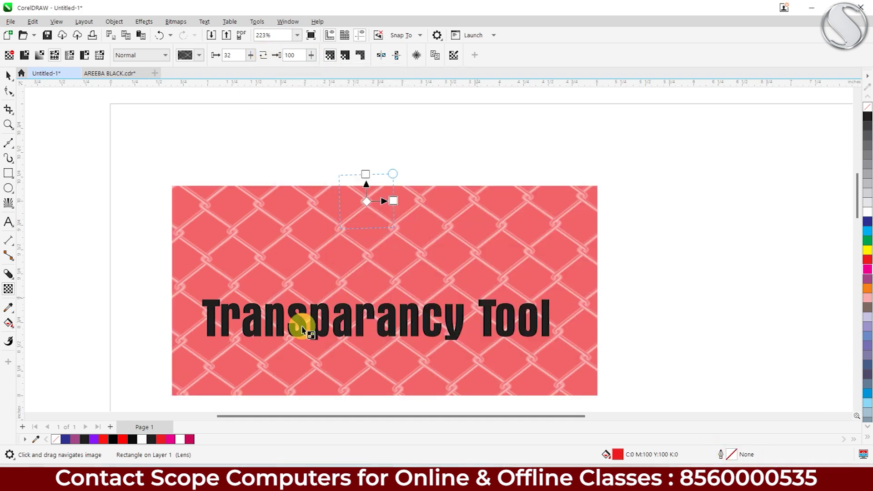
Step: Switch the rectangle to the scallop pattern transparency with shrunken tiles
{"action": "left_click", "coordinate": [200, 56]}
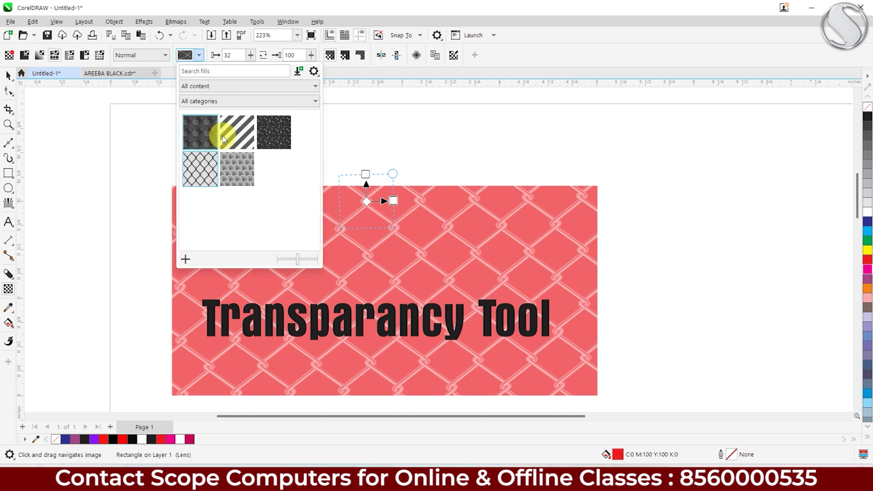
{"action": "left_click", "coordinate": [235, 177]}
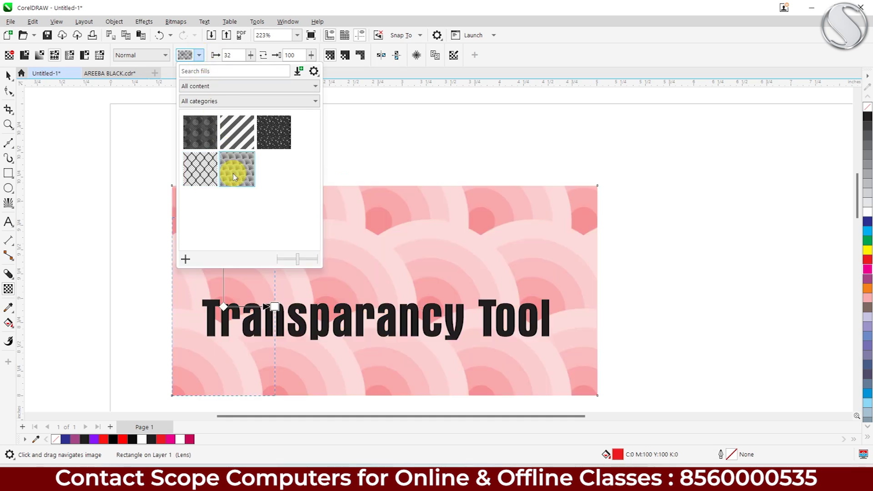
{"action": "left_click", "coordinate": [445, 160]}
{"action": "left_click_drag", "start_coordinate": [272, 215], "coordinate": [237, 285]}
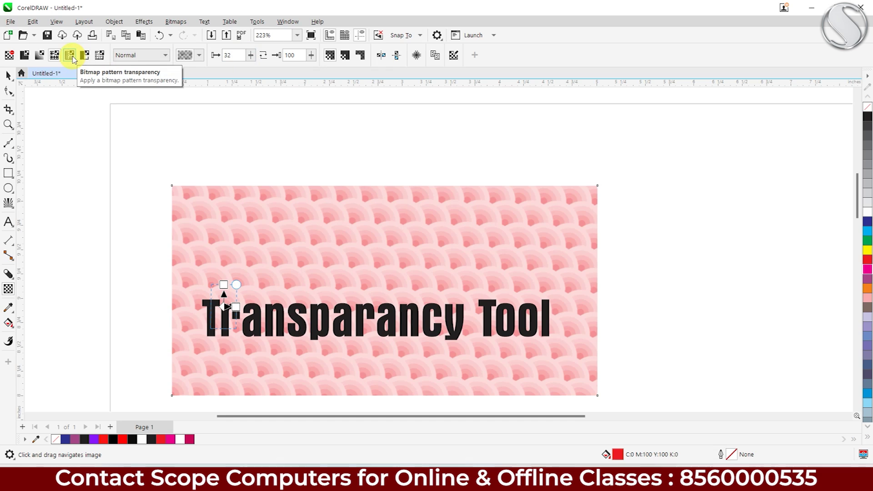
Step: Give the rectangle a two-colour grid-of-squares pattern, shrunk and rotated diagonally
{"action": "left_click", "coordinate": [84, 55]}
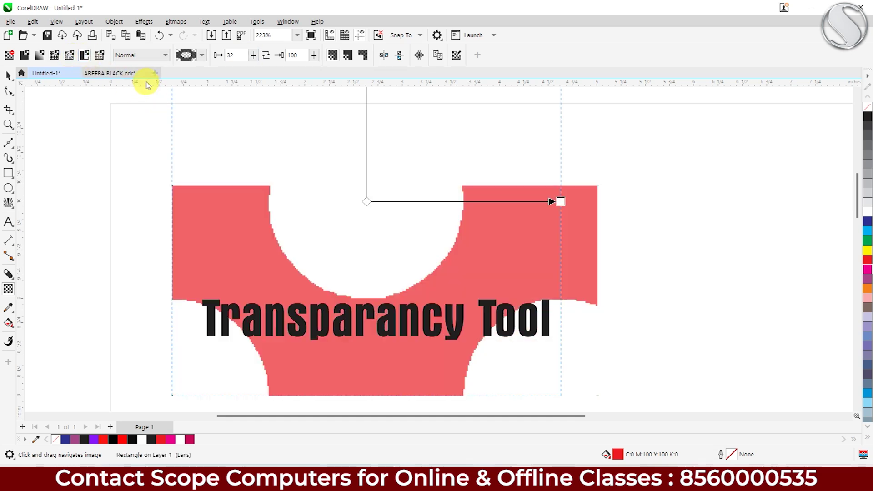
{"action": "left_click", "coordinate": [201, 55]}
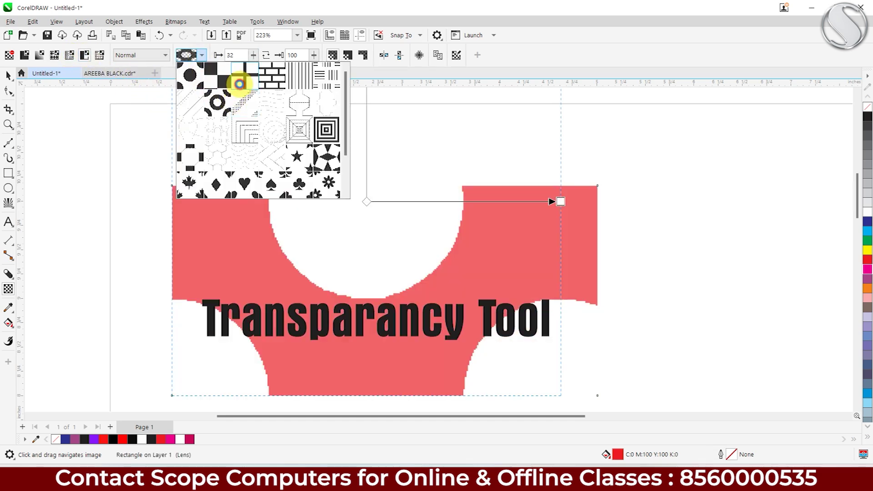
{"action": "left_click", "coordinate": [235, 83]}
{"action": "left_click", "coordinate": [201, 55]}
{"action": "left_click", "coordinate": [202, 55]}
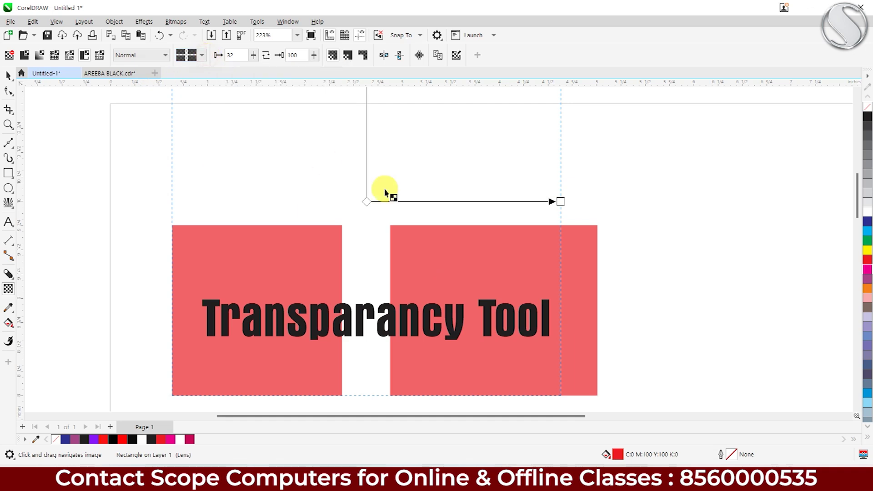
{"action": "scroll", "coordinate": [432, 214], "scroll_direction": "down", "scroll_amount": 2}
{"action": "scroll", "coordinate": [431, 213], "scroll_direction": "down", "scroll_amount": 1}
{"action": "left_click_drag", "start_coordinate": [482, 124], "coordinate": [405, 210]}
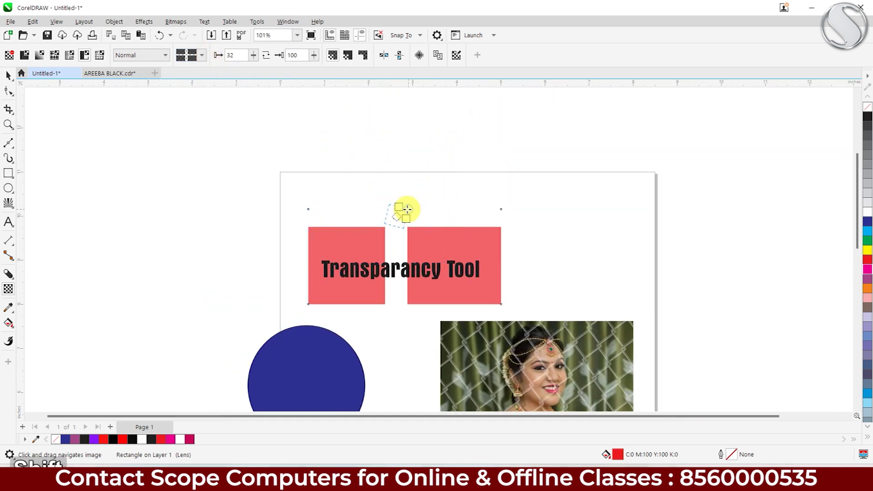
{"action": "scroll", "coordinate": [403, 211], "scroll_direction": "up", "scroll_amount": 3}
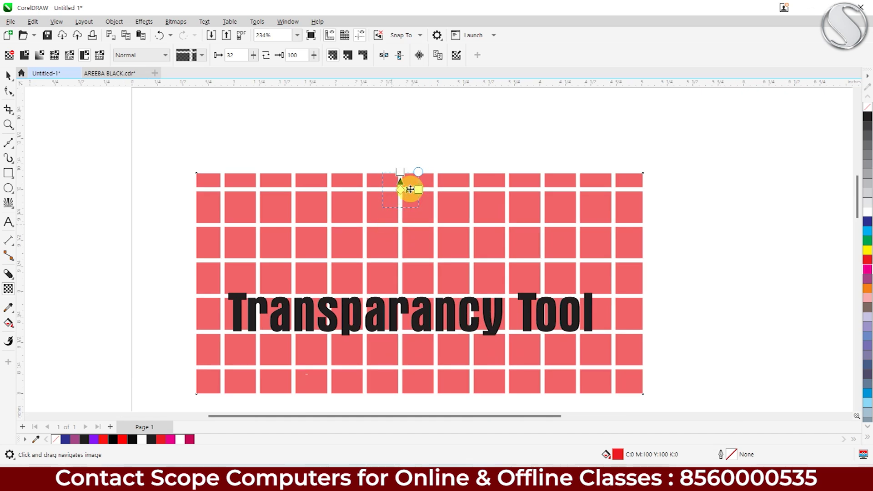
{"action": "left_click_drag", "start_coordinate": [417, 171], "coordinate": [425, 183]}
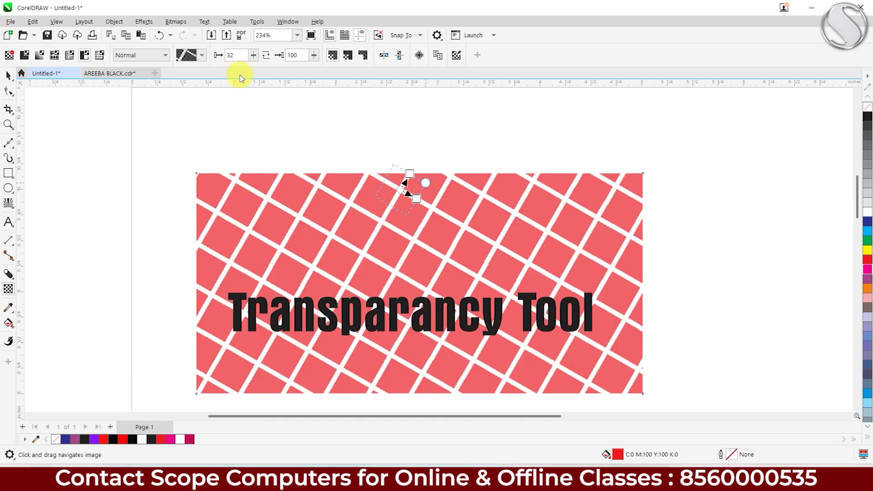
Step: Change the pattern to a checkerboard of evenly sized diamonds
{"action": "left_click", "coordinate": [203, 55]}
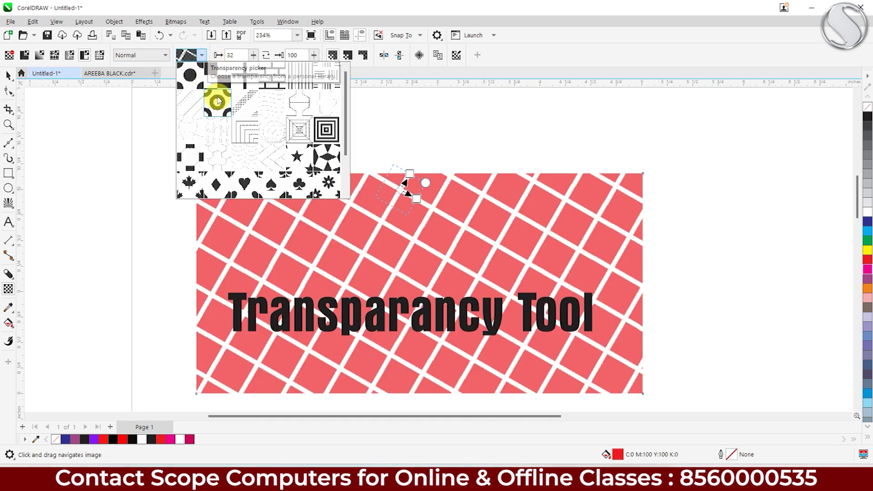
{"action": "left_click", "coordinate": [218, 80]}
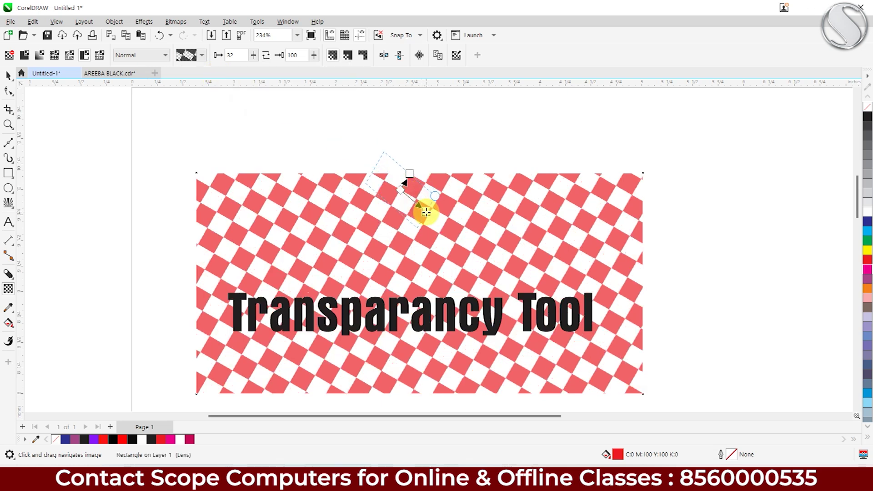
{"action": "left_click_drag", "start_coordinate": [417, 198], "coordinate": [427, 212]}
{"action": "left_click_drag", "start_coordinate": [421, 166], "coordinate": [421, 166]}
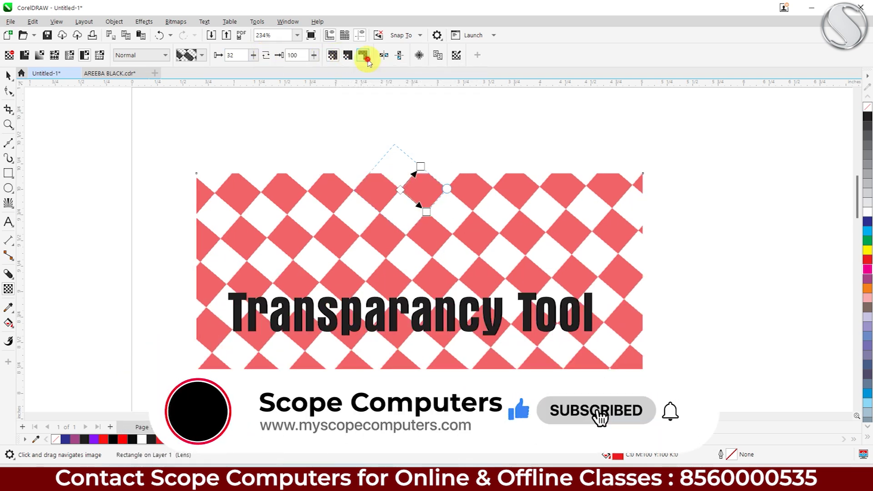
Step: Re-target the red rectangle's fill transparency and switch its pattern to white hearts
{"action": "left_click", "coordinate": [346, 56]}
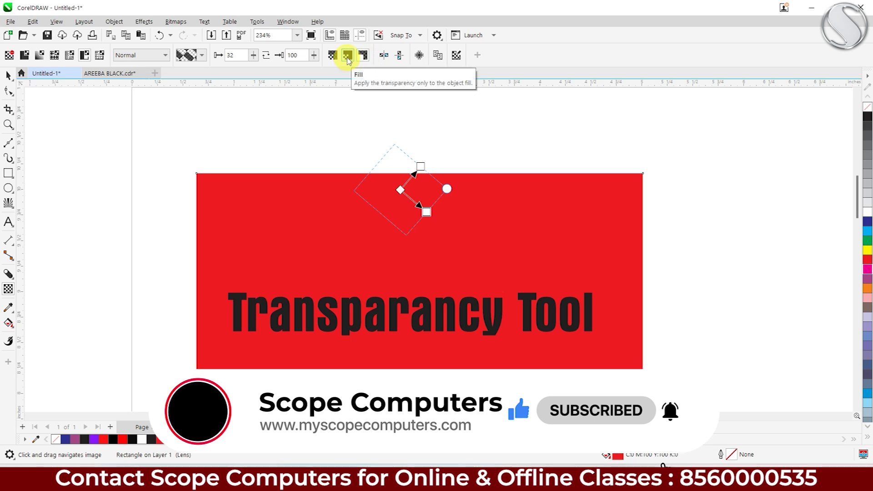
{"action": "left_click", "coordinate": [346, 57]}
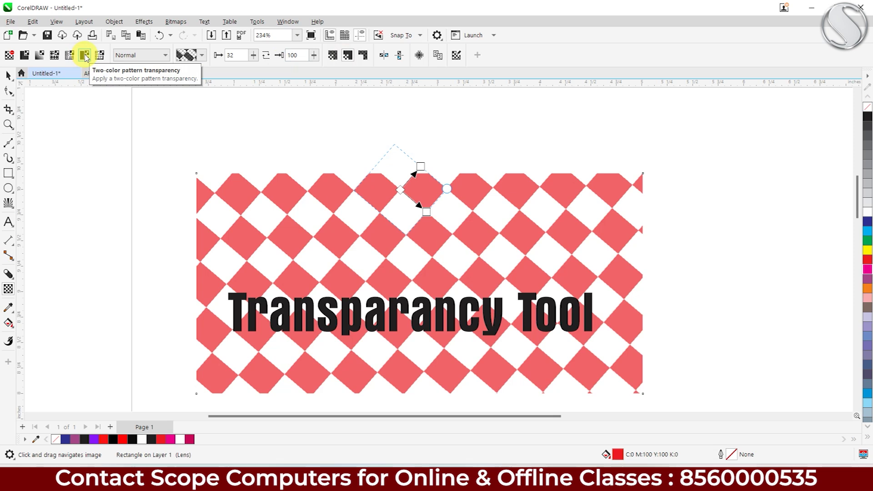
{"action": "left_click", "coordinate": [203, 55]}
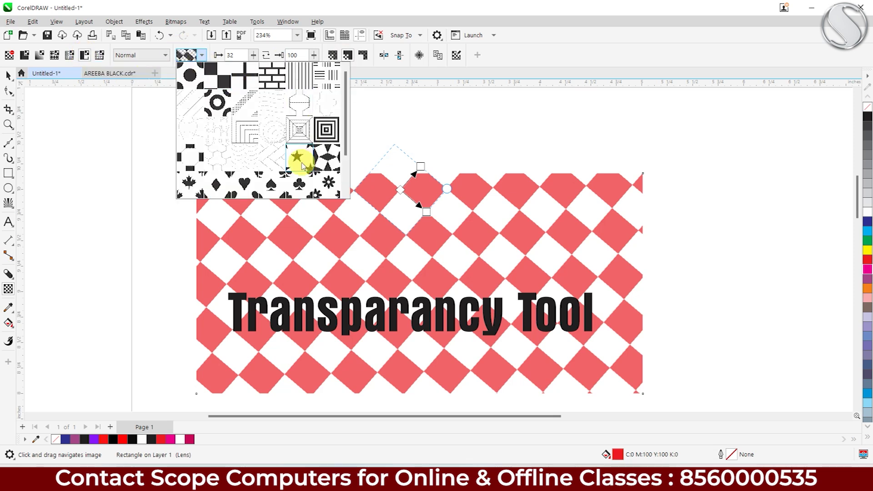
{"action": "left_click", "coordinate": [244, 186]}
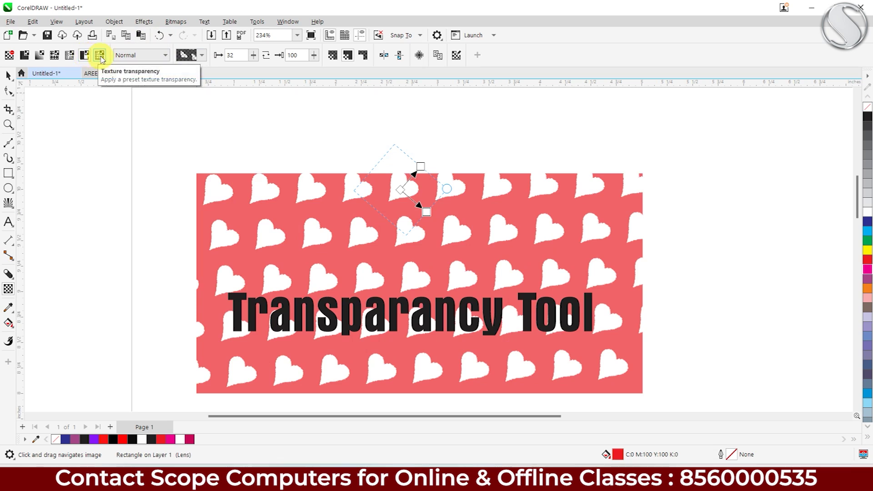
Step: Apply a sample texture transparency to the red rectangle and shrink its texture tiles
{"action": "left_click", "coordinate": [100, 56]}
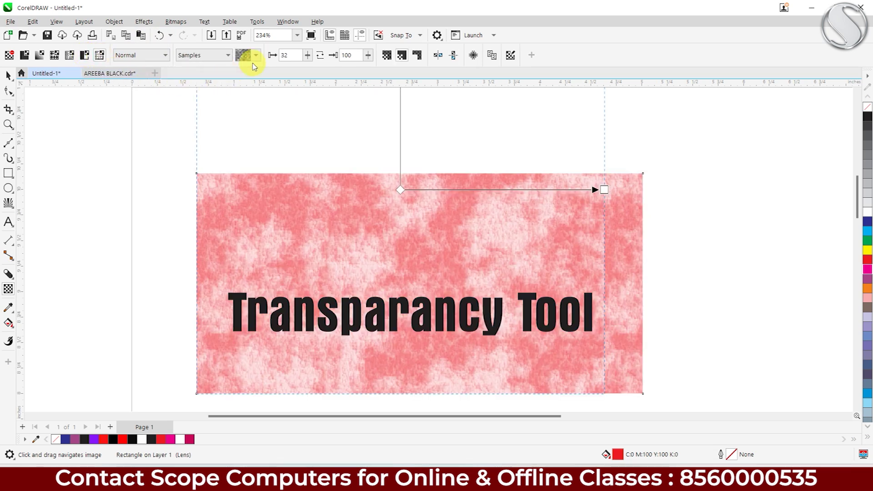
{"action": "left_click", "coordinate": [255, 56]}
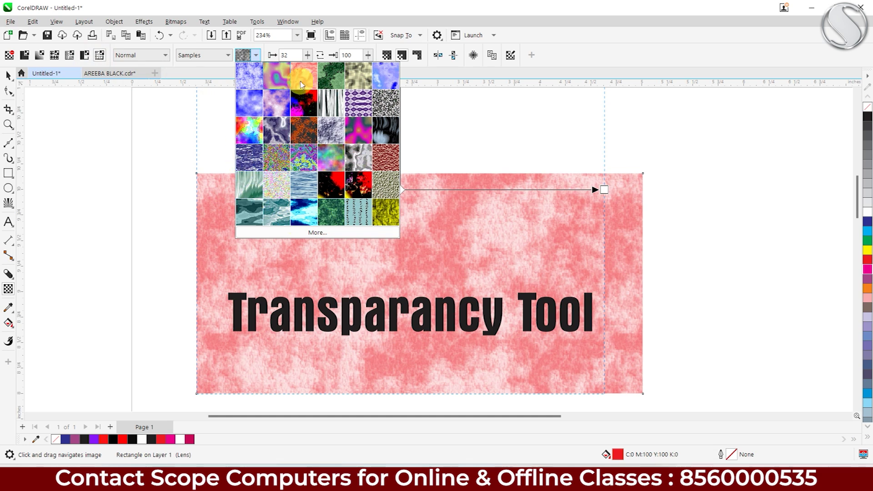
{"action": "left_click", "coordinate": [336, 187]}
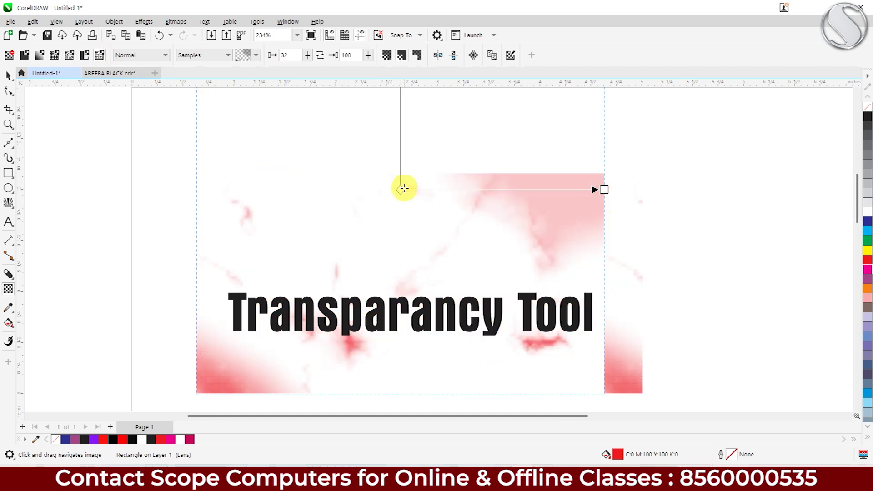
{"action": "scroll", "coordinate": [402, 189], "scroll_direction": "down", "scroll_amount": 2}
{"action": "scroll", "coordinate": [413, 186], "scroll_direction": "down", "scroll_amount": 1}
{"action": "left_click_drag", "start_coordinate": [483, 173], "coordinate": [412, 244]}
{"action": "scroll", "coordinate": [404, 290], "scroll_direction": "up", "scroll_amount": 1}
{"action": "scroll", "coordinate": [376, 277], "scroll_direction": "up", "scroll_amount": 2}
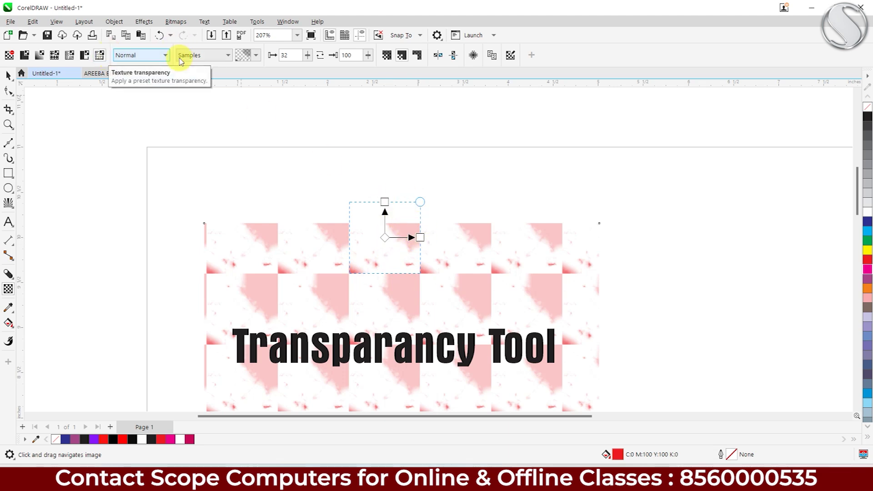
Step: Replace the texture with a soft cloudy sample and reselect the whole rectangle
{"action": "left_click", "coordinate": [255, 63]}
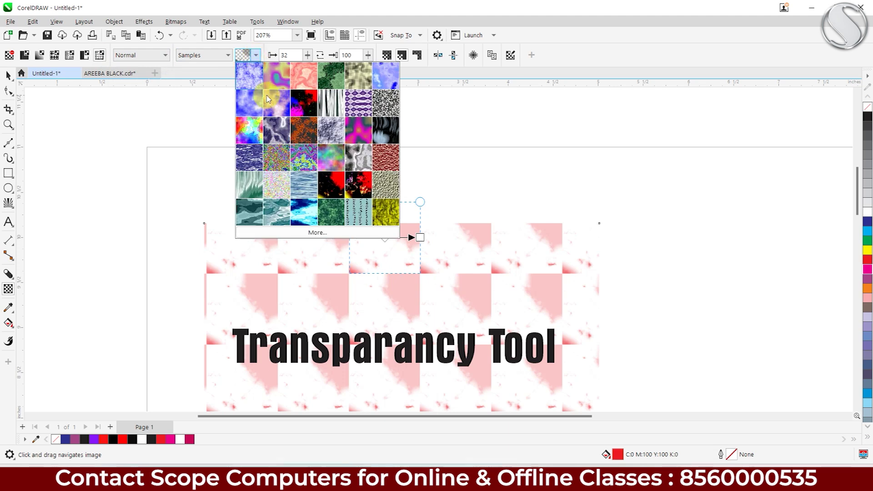
{"action": "left_click", "coordinate": [253, 141]}
{"action": "scroll", "coordinate": [318, 260], "scroll_direction": "down", "scroll_amount": 1}
{"action": "scroll", "coordinate": [318, 260], "scroll_direction": "down", "scroll_amount": 1}
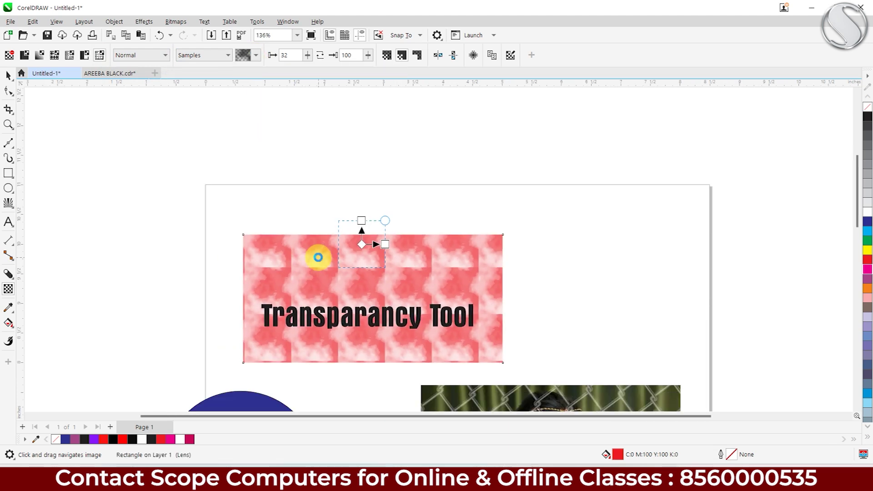
{"action": "left_click", "coordinate": [6, 74]}
{"action": "scroll", "coordinate": [386, 259], "scroll_direction": "down", "scroll_amount": 1}
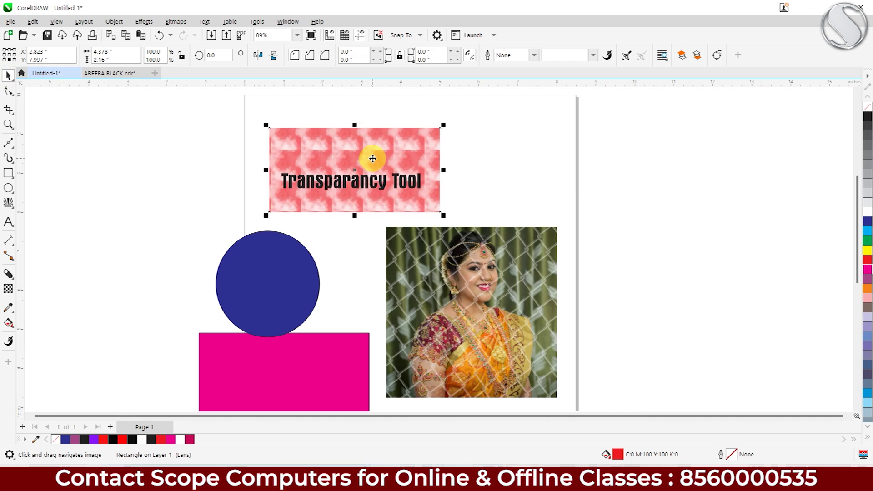
{"action": "scroll", "coordinate": [341, 181], "scroll_direction": "up", "scroll_amount": 1}
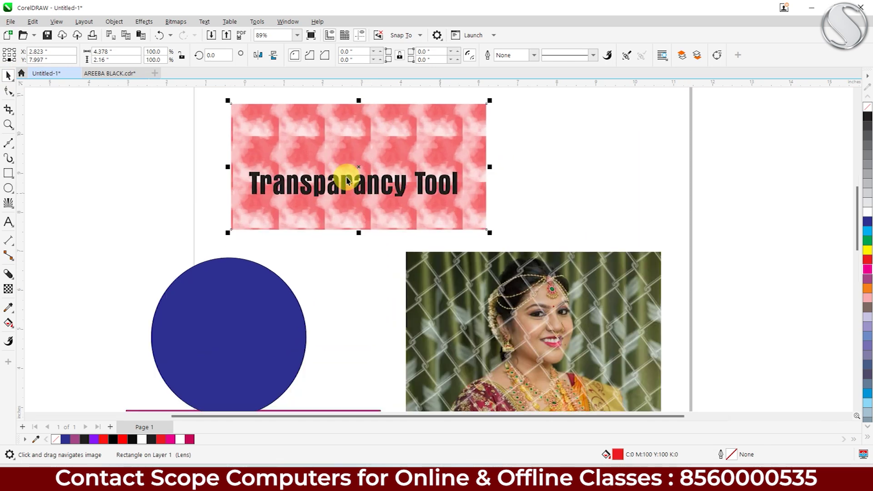
{"action": "scroll", "coordinate": [344, 185], "scroll_direction": "up", "scroll_amount": 1}
Step: Apply a dotted pattern transparency to the large heading text
{"action": "left_click", "coordinate": [345, 187]}
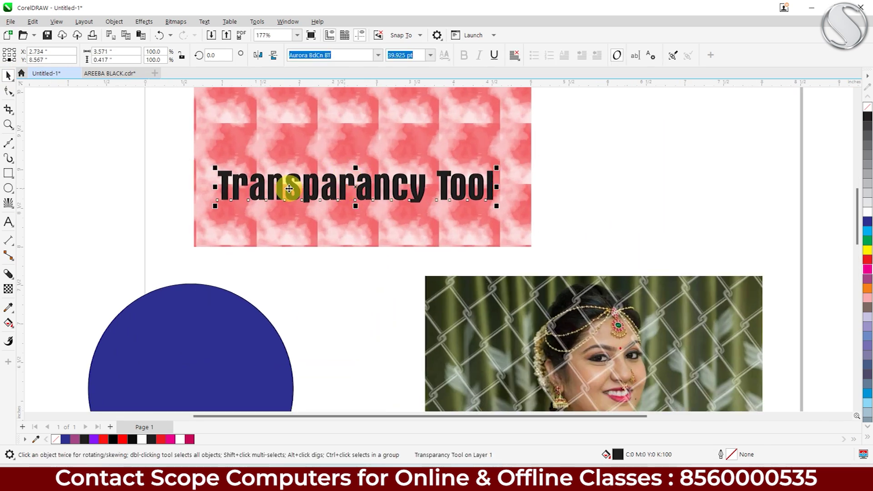
{"action": "left_click", "coordinate": [8, 289]}
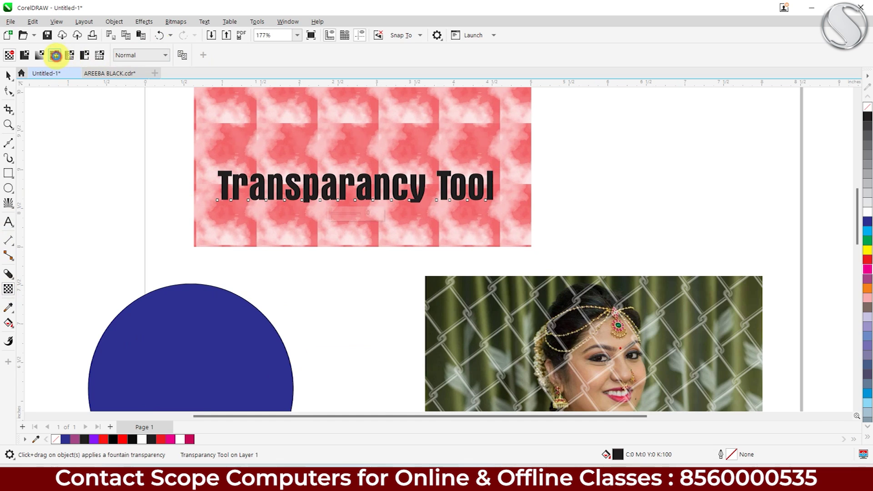
{"action": "left_click", "coordinate": [55, 55]}
{"action": "scroll", "coordinate": [291, 186], "scroll_direction": "up", "scroll_amount": 2}
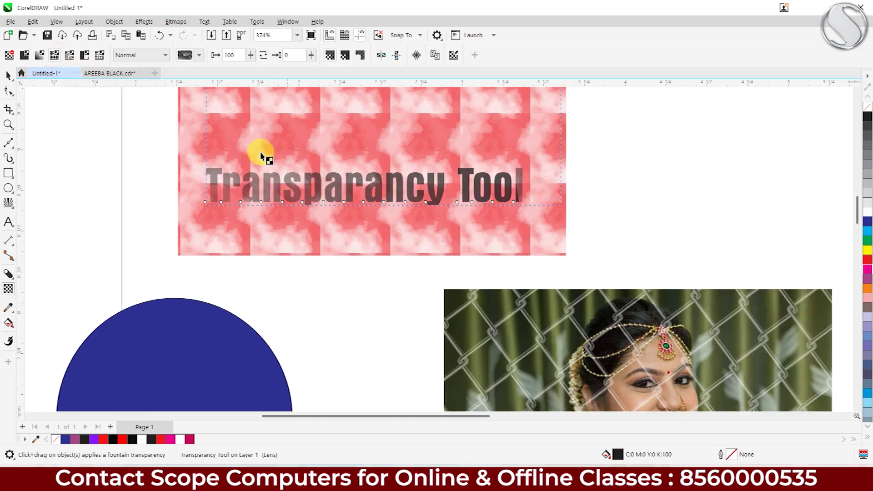
{"action": "scroll", "coordinate": [262, 156], "scroll_direction": "up", "scroll_amount": 1}
{"action": "left_click", "coordinate": [201, 55]}
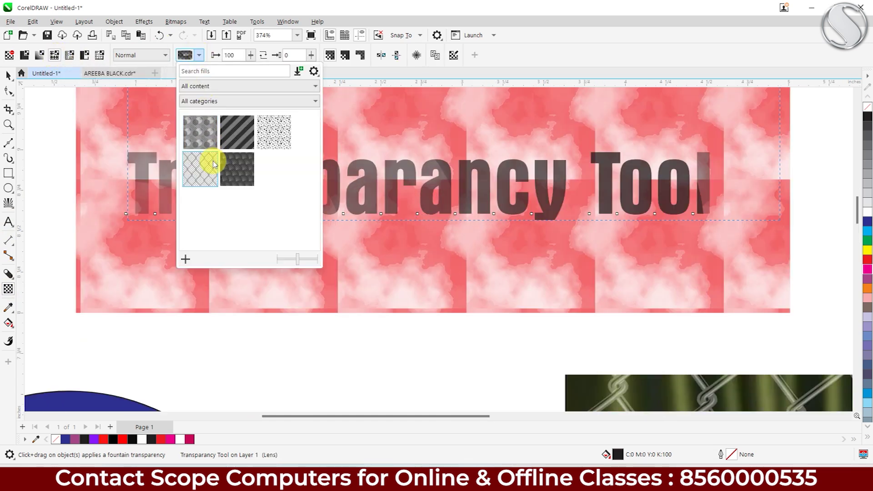
{"action": "left_click", "coordinate": [268, 133]}
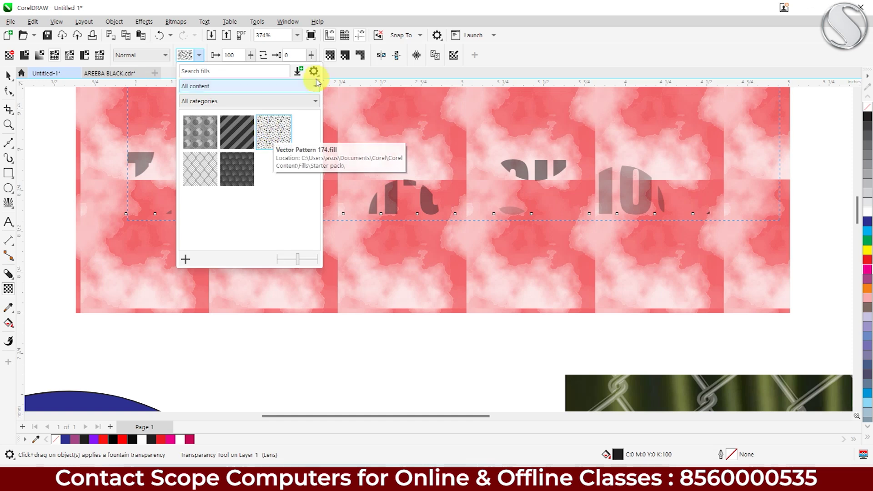
{"action": "left_click", "coordinate": [406, 172]}
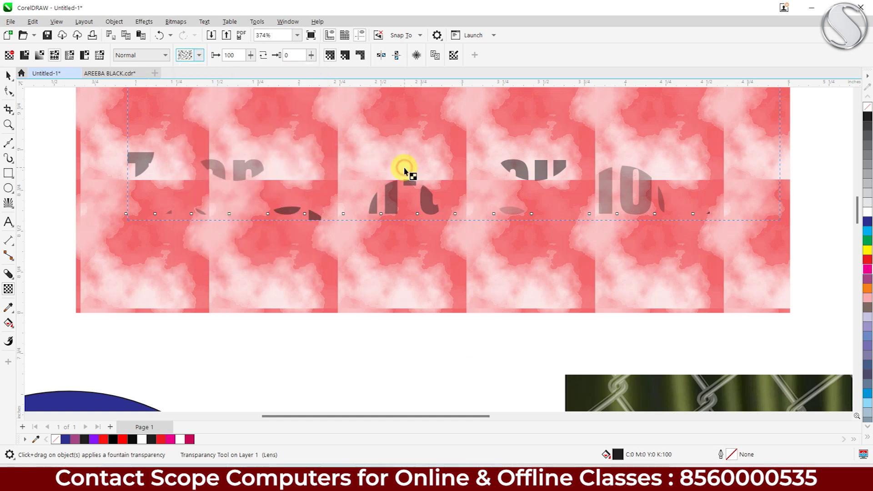
Step: Shrink the dotted pattern on the text to a smaller tile and reselect the text
{"action": "scroll", "coordinate": [327, 204], "scroll_direction": "down", "scroll_amount": 1}
{"action": "scroll", "coordinate": [357, 171], "scroll_direction": "down", "scroll_amount": 2}
{"action": "scroll", "coordinate": [357, 171], "scroll_direction": "down", "scroll_amount": 1}
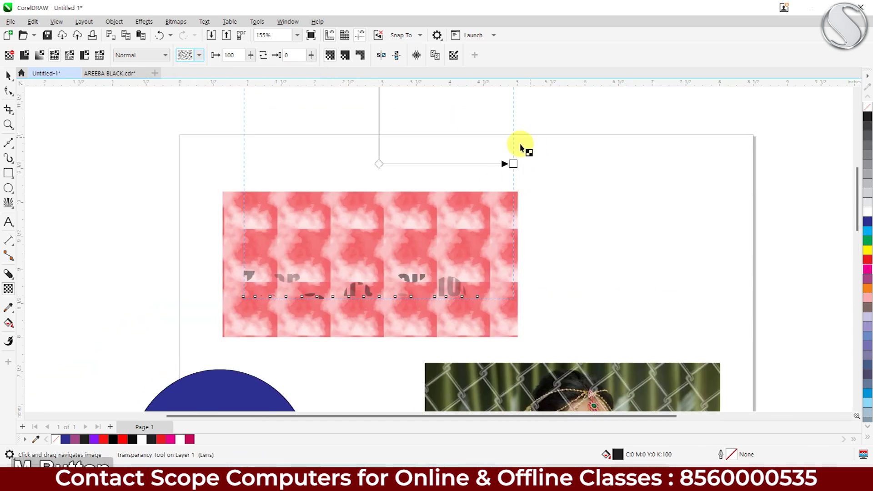
{"action": "scroll", "coordinate": [452, 260], "scroll_direction": "down", "scroll_amount": 1}
{"action": "left_click_drag", "start_coordinate": [506, 115], "coordinate": [411, 208]}
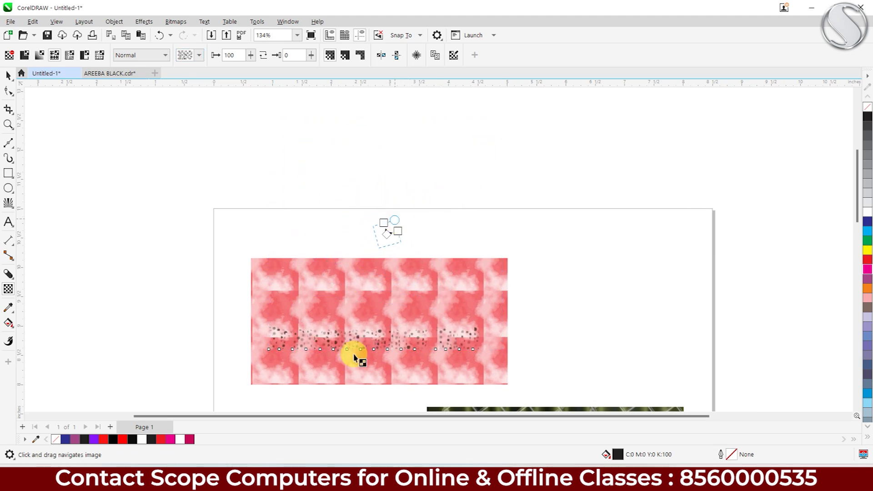
{"action": "scroll", "coordinate": [328, 332], "scroll_direction": "up", "scroll_amount": 1}
{"action": "scroll", "coordinate": [329, 332], "scroll_direction": "up", "scroll_amount": 1}
{"action": "scroll", "coordinate": [329, 332], "scroll_direction": "up", "scroll_amount": 1}
{"action": "scroll", "coordinate": [328, 333], "scroll_direction": "up", "scroll_amount": 1}
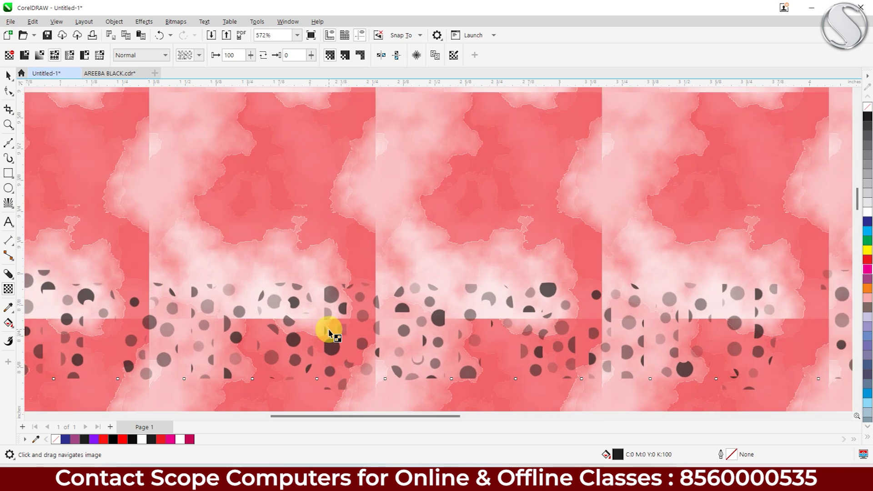
{"action": "scroll", "coordinate": [328, 335], "scroll_direction": "down", "scroll_amount": 2}
{"action": "left_click", "coordinate": [8, 75]}
{"action": "mouse_move", "coordinate": [858, 127]}
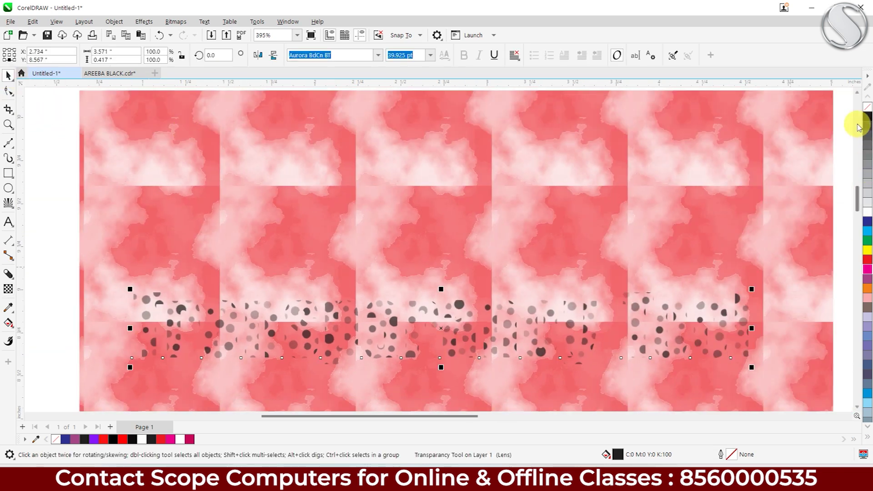
Step: Give the text a black outline, limit its transparency to the fill, and nudge it up-left
{"action": "right_click", "coordinate": [867, 117]}
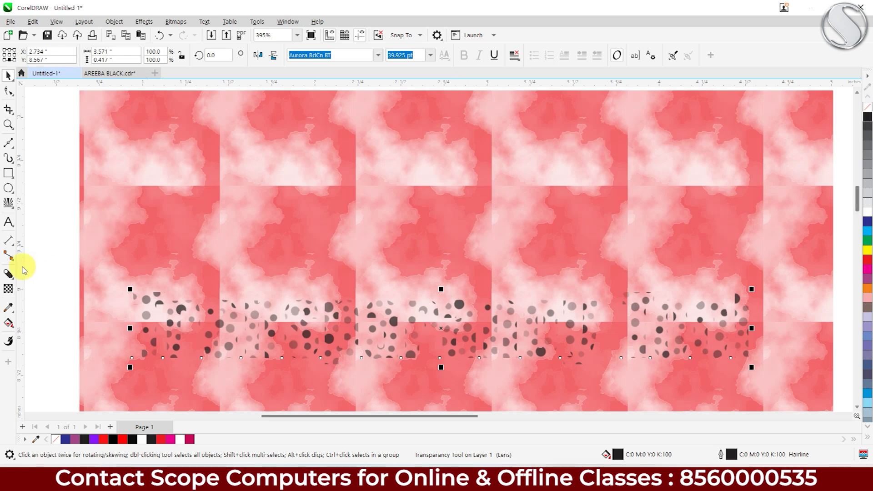
{"action": "left_click", "coordinate": [9, 289]}
{"action": "left_click", "coordinate": [345, 55]}
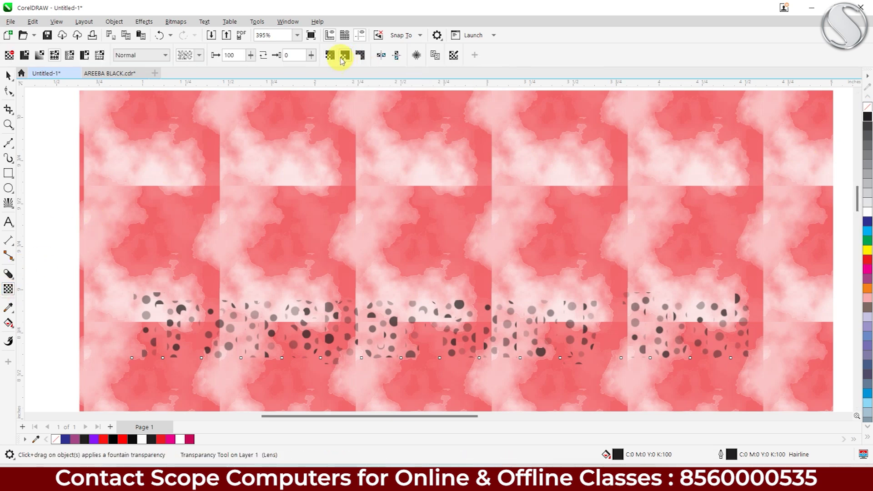
{"action": "key", "text": "space"}
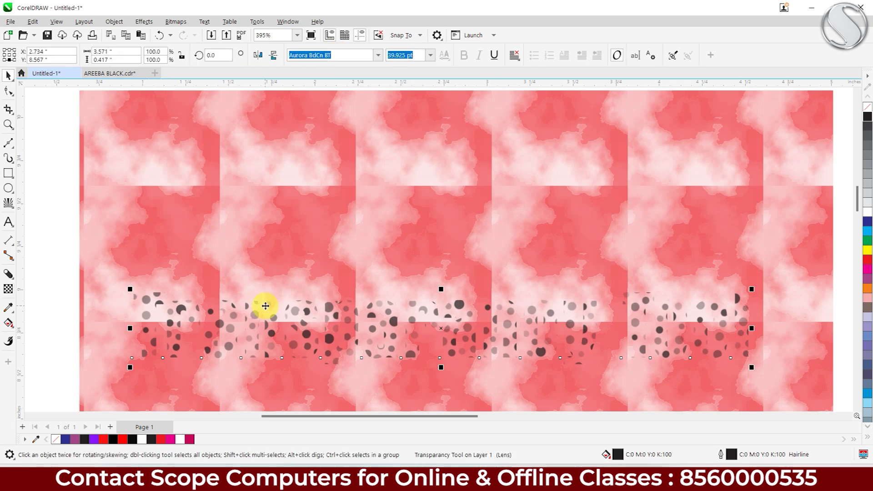
{"action": "left_click_drag", "start_coordinate": [261, 303], "coordinate": [235, 235]}
Step: Invert the text's pattern transparency so it turns dark, applied to the fill only
{"action": "left_click", "coordinate": [7, 289]}
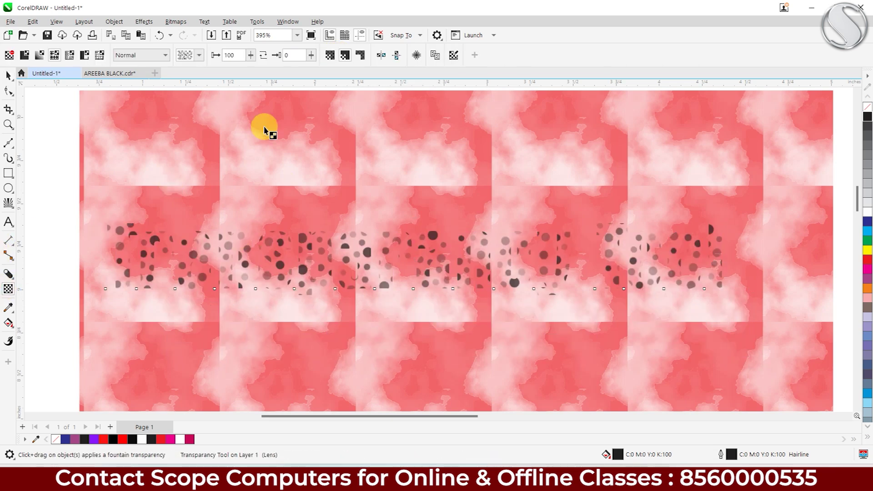
{"action": "left_click", "coordinate": [262, 55]}
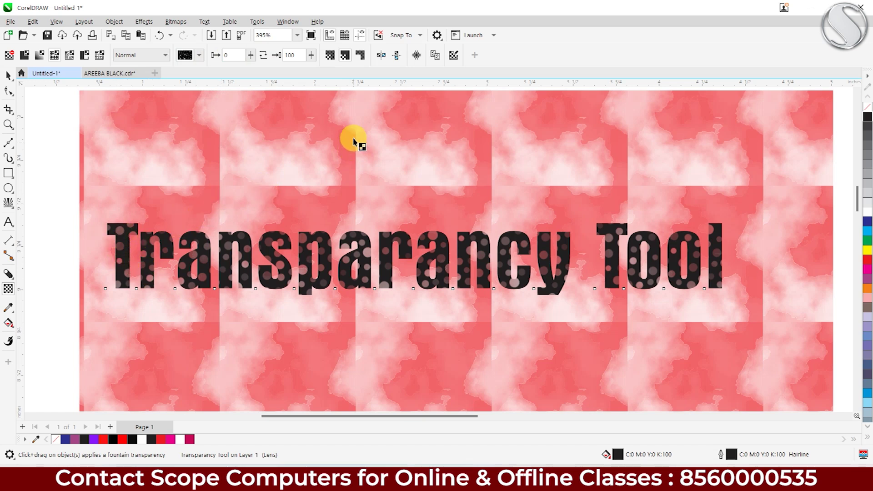
{"action": "left_click", "coordinate": [330, 55]}
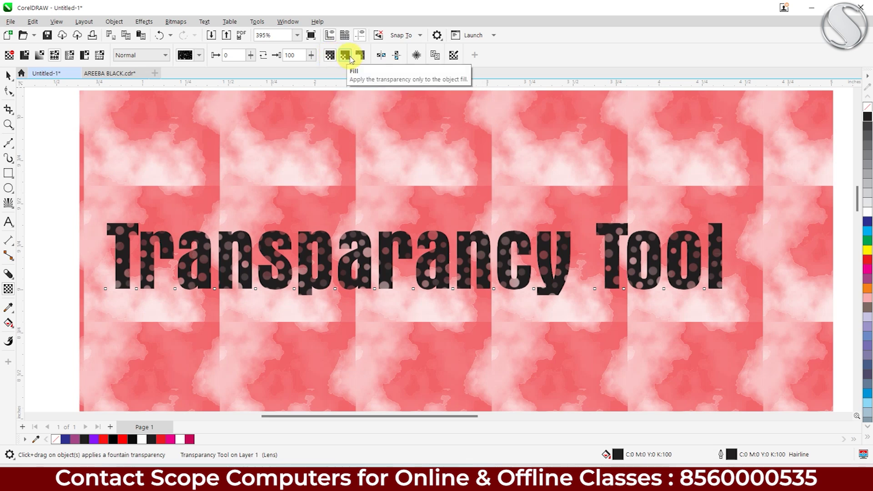
{"action": "left_click", "coordinate": [347, 56]}
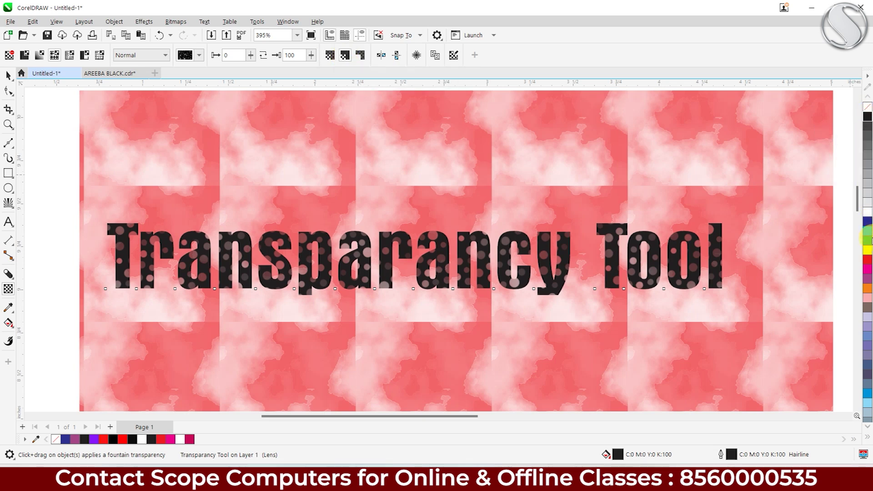
Step: Change the text outline to blue with a 2.0 pt width
{"action": "right_click", "coordinate": [868, 259]}
{"action": "right_click", "coordinate": [868, 221]}
{"action": "scroll", "coordinate": [523, 248], "scroll_direction": "up", "scroll_amount": 1}
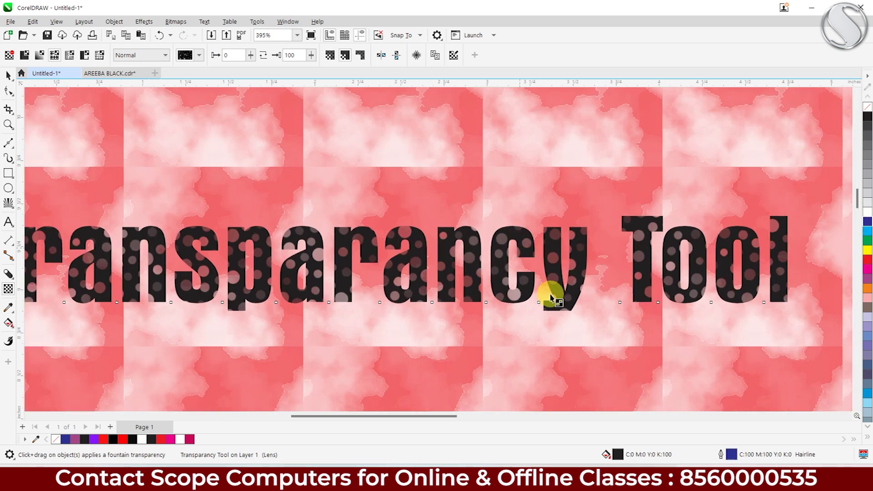
{"action": "double_click", "coordinate": [726, 454]}
{"action": "left_click", "coordinate": [368, 174]}
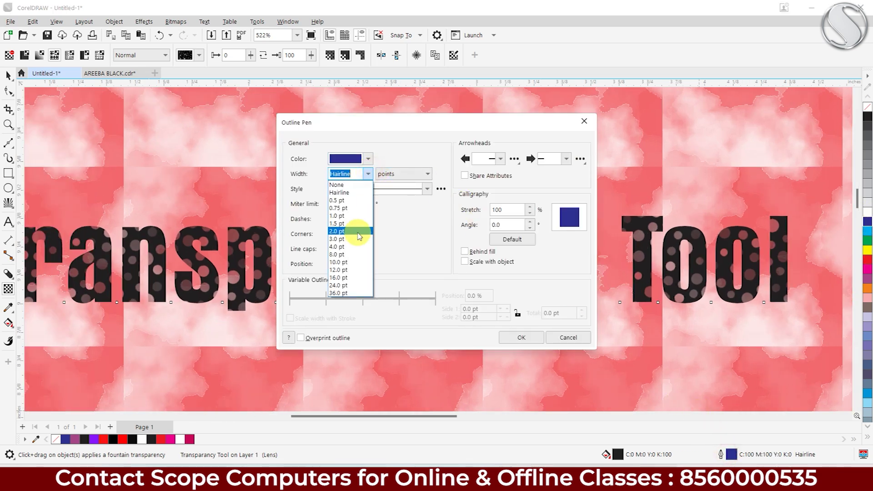
{"action": "left_click", "coordinate": [346, 232]}
{"action": "left_click", "coordinate": [507, 337]}
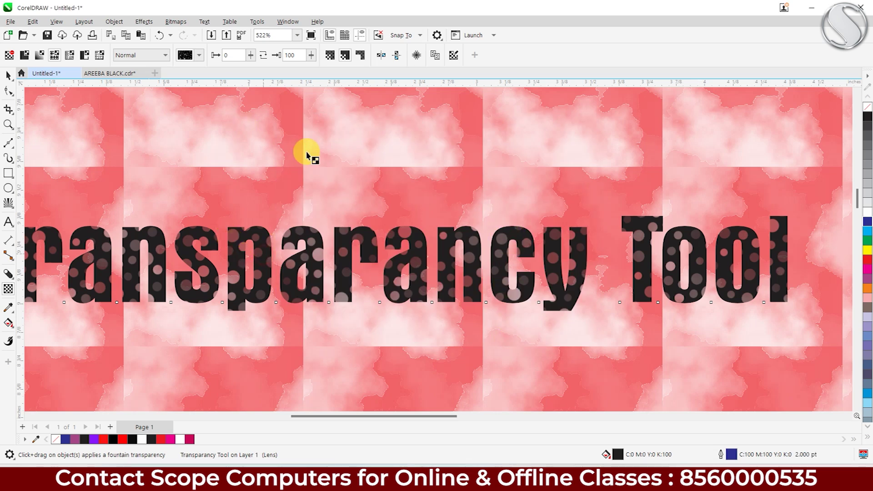
{"action": "scroll", "coordinate": [316, 101], "scroll_direction": "down", "scroll_amount": 1}
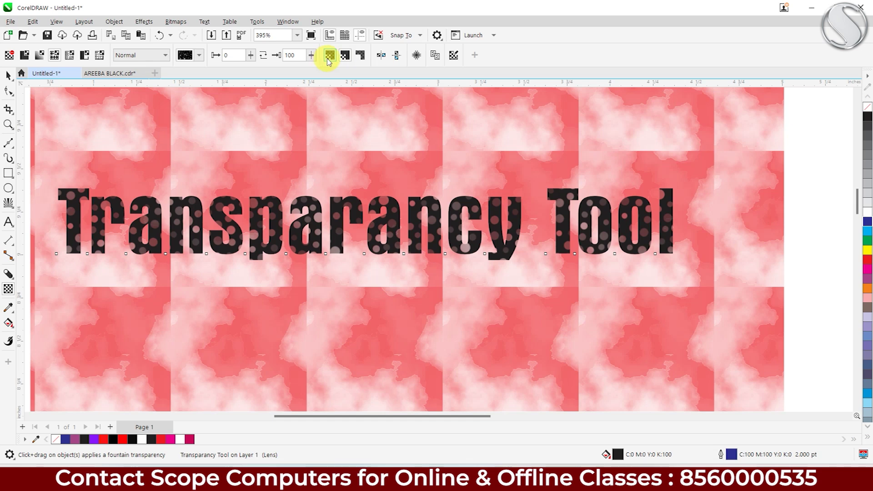
{"action": "scroll", "coordinate": [322, 200], "scroll_direction": "up", "scroll_amount": 1}
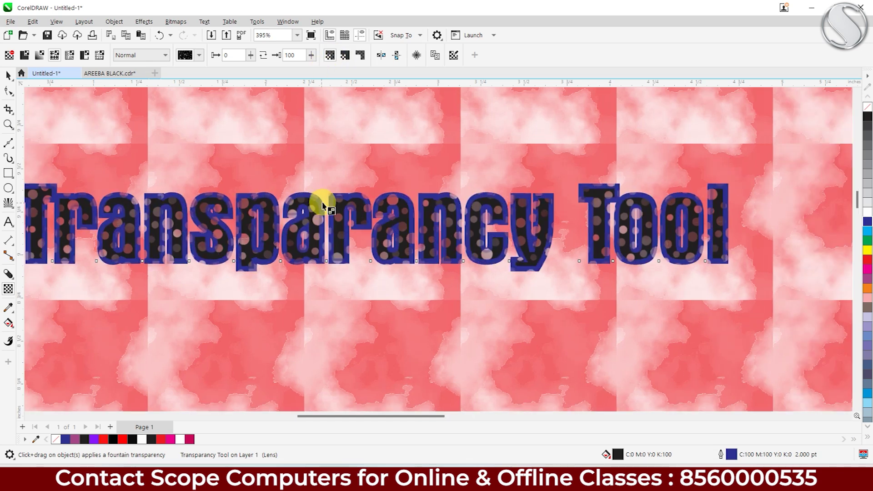
{"action": "scroll", "coordinate": [322, 201], "scroll_direction": "up", "scroll_amount": 3}
{"action": "scroll", "coordinate": [337, 210], "scroll_direction": "up", "scroll_amount": 2}
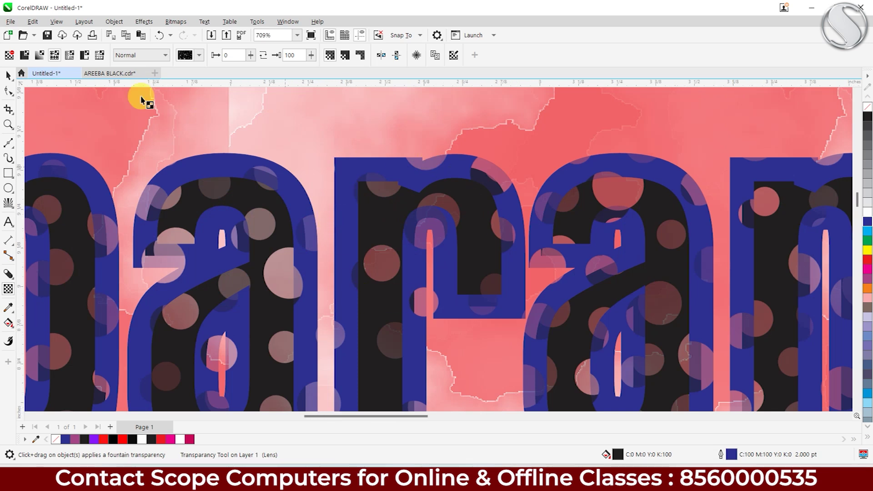
{"action": "scroll", "coordinate": [141, 96], "scroll_direction": "down", "scroll_amount": 4}
{"action": "scroll", "coordinate": [269, 281], "scroll_direction": "down", "scroll_amount": 2}
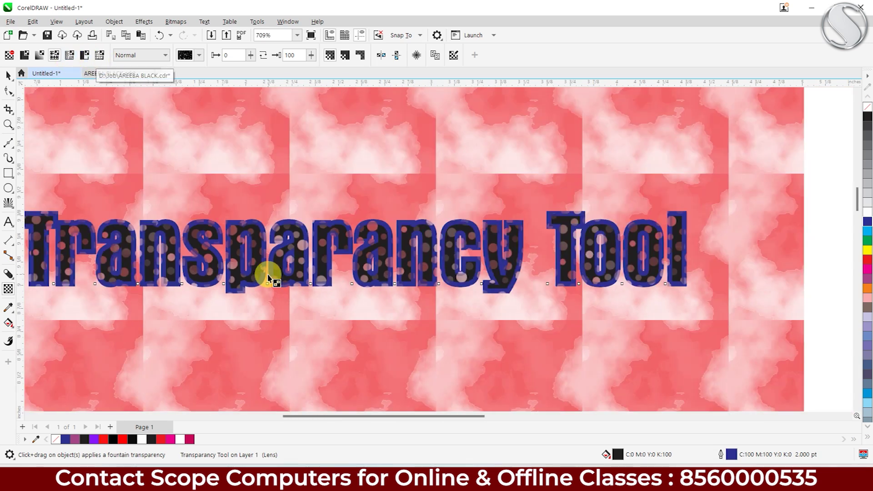
{"action": "scroll", "coordinate": [269, 275], "scroll_direction": "down", "scroll_amount": 2}
Step: Clear the selection on the practice page
{"action": "left_click", "coordinate": [9, 76]}
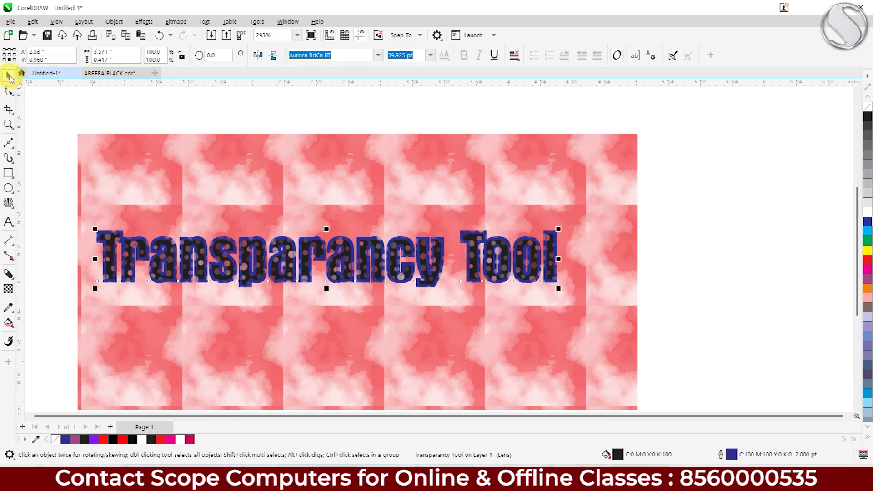
{"action": "scroll", "coordinate": [321, 231], "scroll_direction": "down", "scroll_amount": 5}
{"action": "left_click", "coordinate": [272, 207]}
{"action": "left_click", "coordinate": [550, 228]}
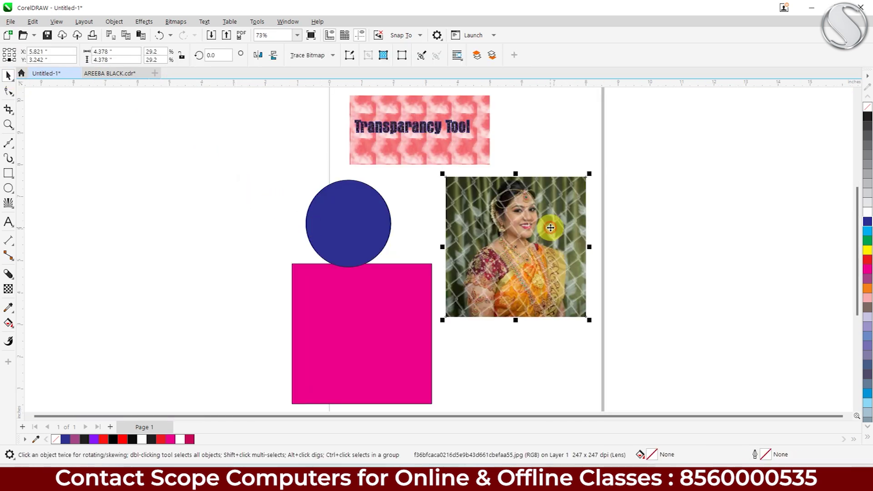
{"action": "left_click", "coordinate": [306, 165]}
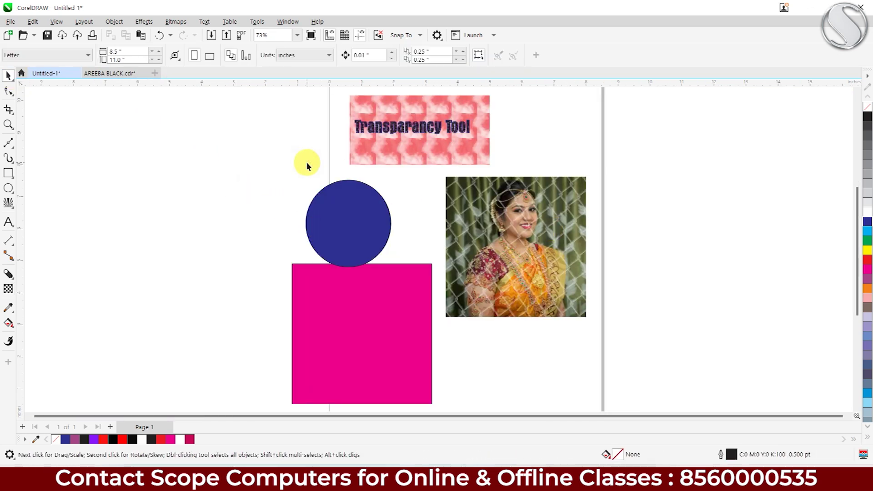
Step: Switch to AREEBA BLACK.cdr and test-move the front-panel PowerClip, then undo the move
{"action": "left_click", "coordinate": [116, 73]}
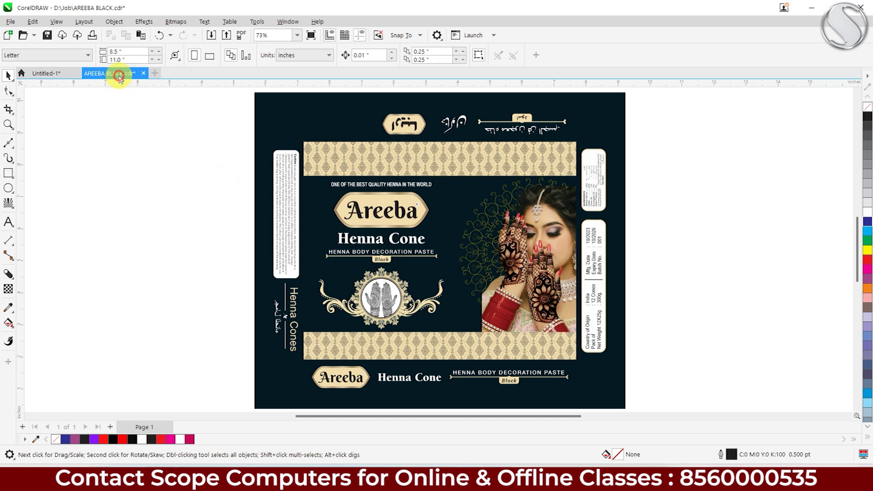
{"action": "left_click", "coordinate": [320, 199]}
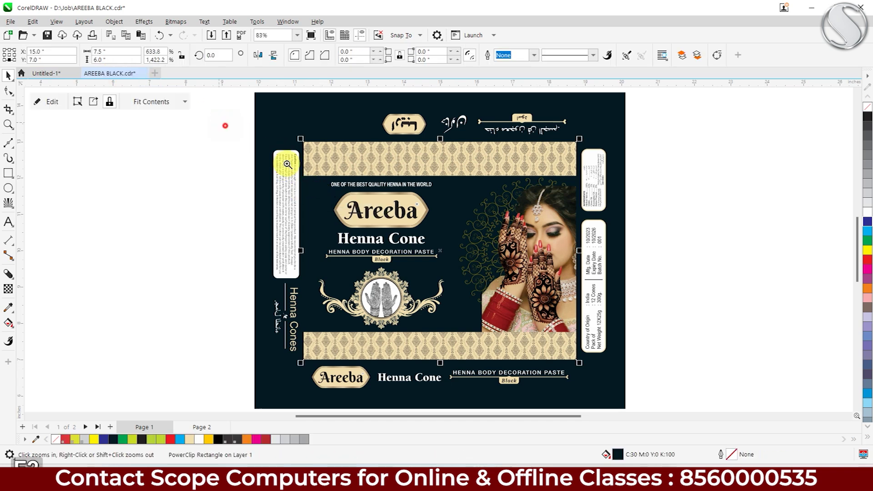
{"action": "scroll", "coordinate": [425, 278], "scroll_direction": "up", "scroll_amount": 1}
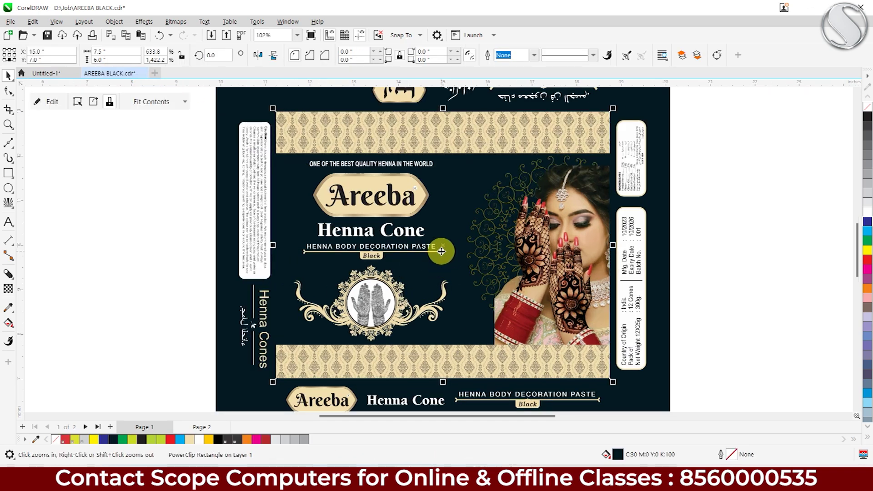
{"action": "left_click_drag", "start_coordinate": [444, 249], "coordinate": [129, 249]}
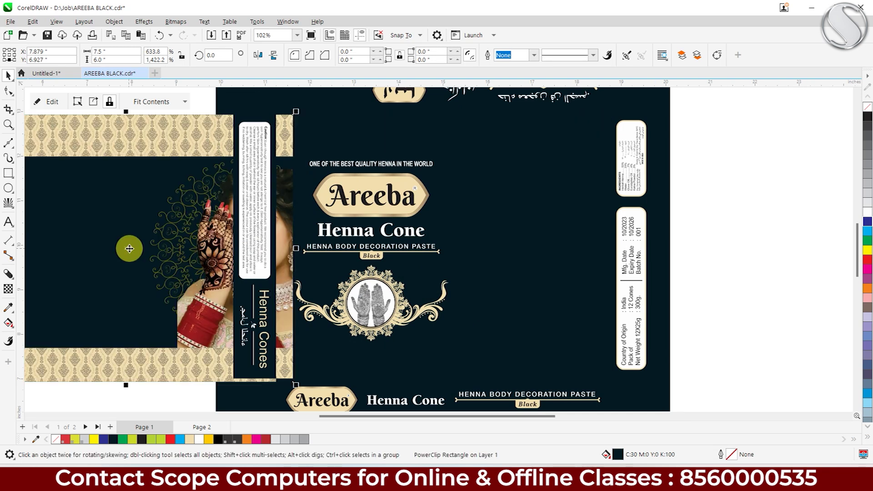
{"action": "key", "text": "ctrl+z"}
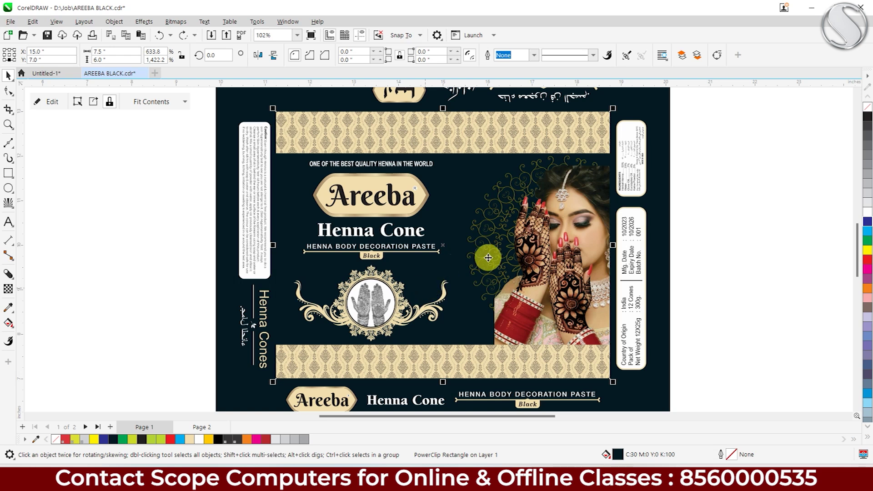
{"action": "left_click", "coordinate": [9, 290]}
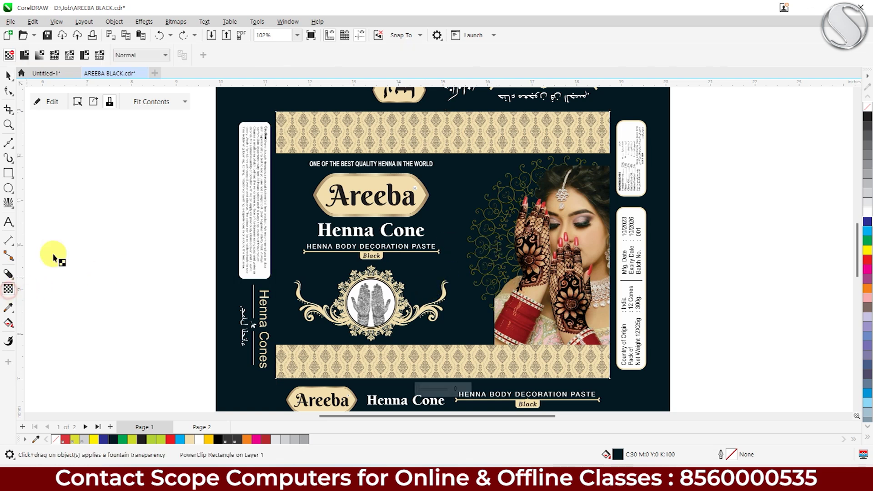
{"action": "left_click", "coordinate": [55, 56]}
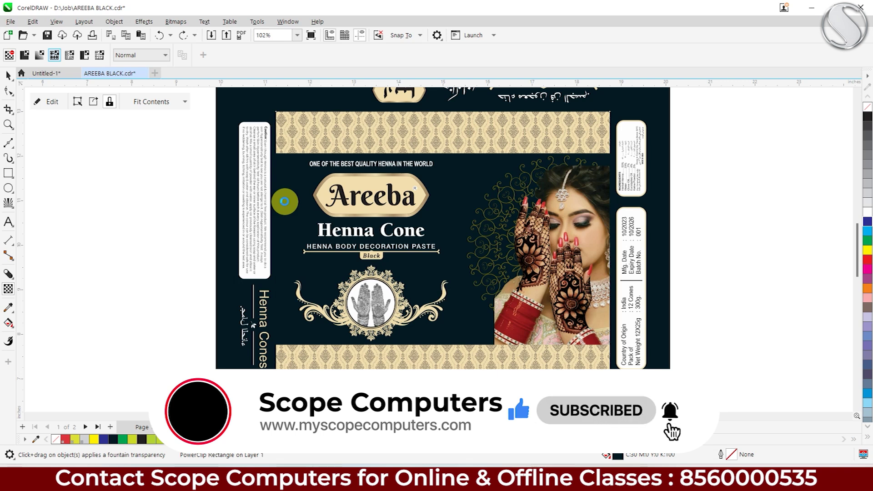
{"action": "left_click", "coordinate": [285, 201]}
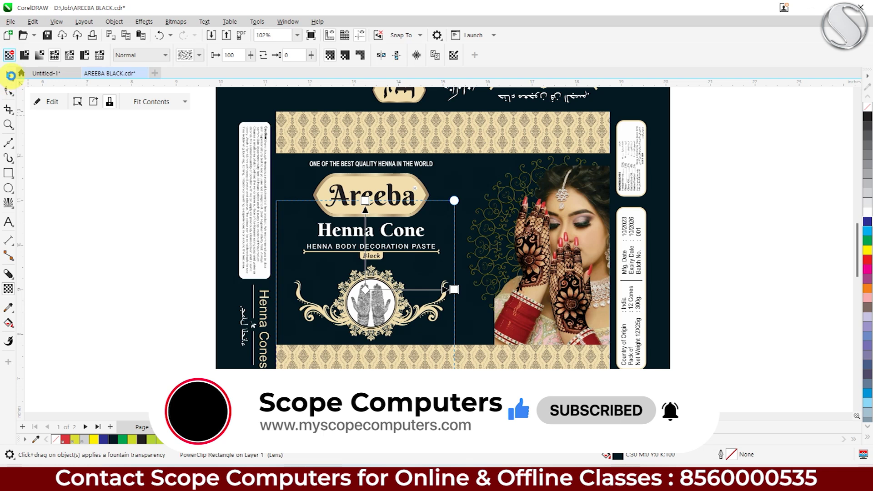
{"action": "left_click", "coordinate": [8, 75]}
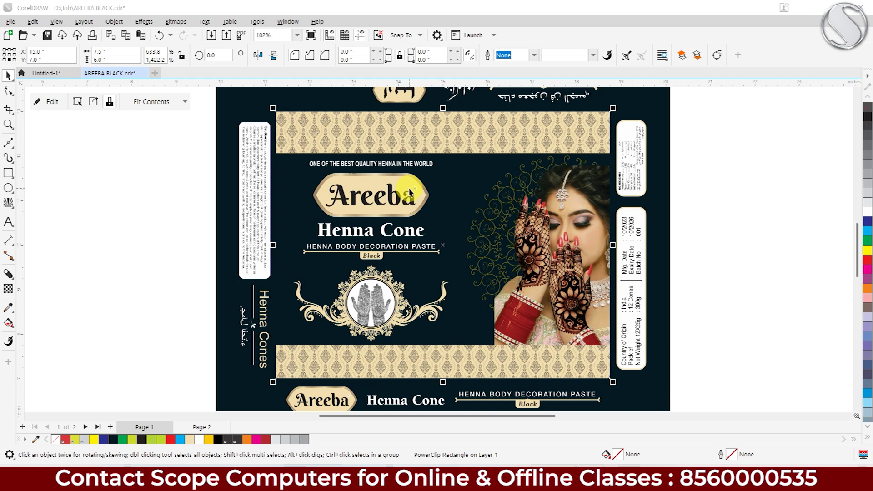
{"action": "left_click", "coordinate": [8, 173]}
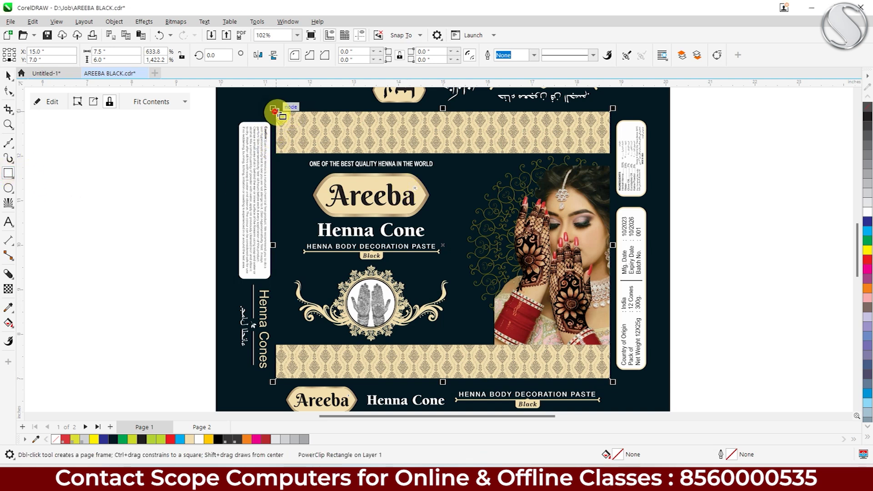
Step: Draw a 7.5 × 6.0 inch rectangle over the front panel and fill it white
{"action": "left_click_drag", "start_coordinate": [274, 111], "coordinate": [612, 378]}
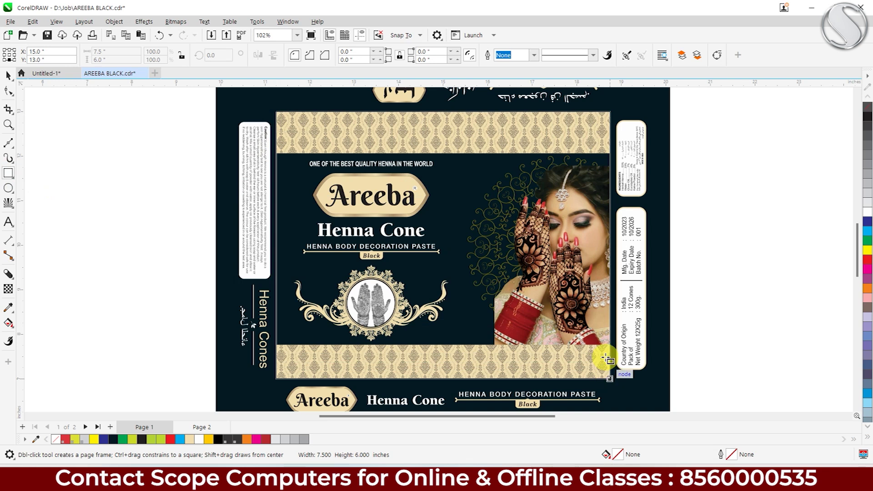
{"action": "left_click", "coordinate": [8, 75]}
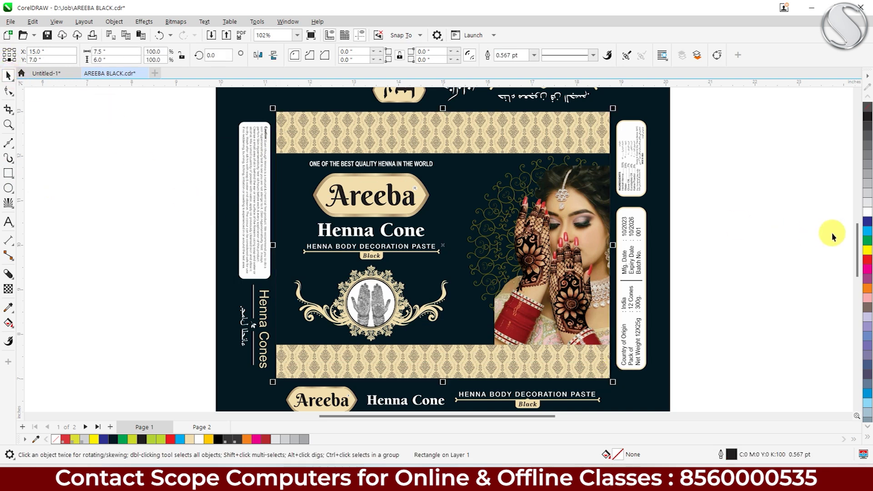
{"action": "left_click", "coordinate": [867, 214]}
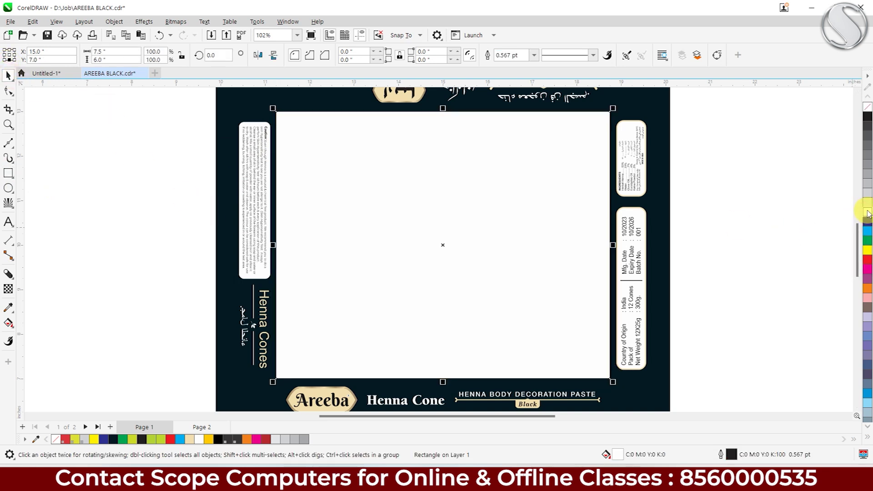
{"action": "left_click", "coordinate": [862, 176]}
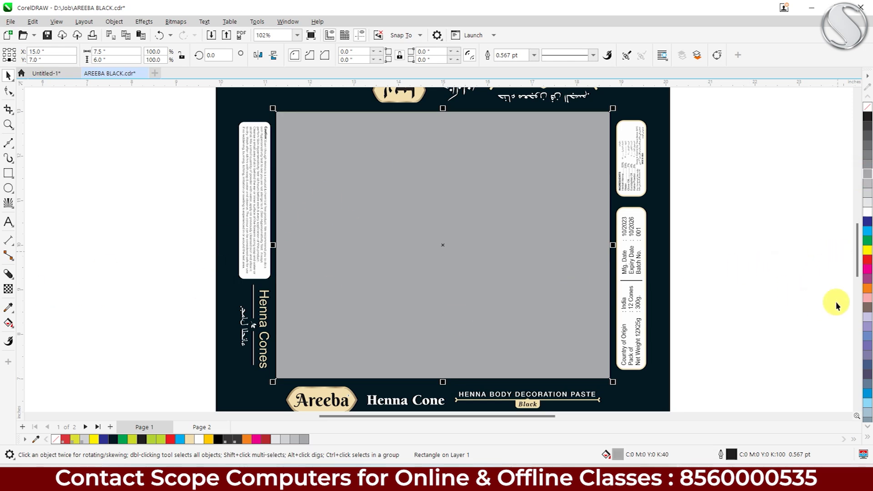
{"action": "left_click", "coordinate": [867, 214]}
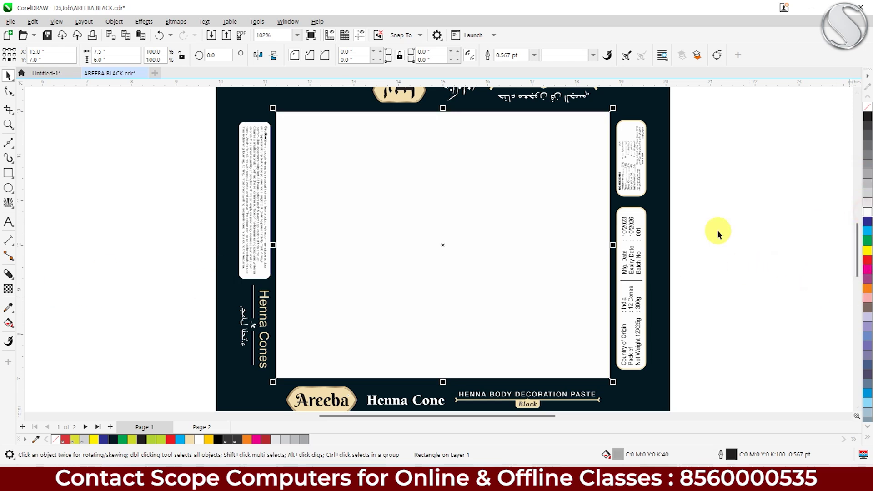
{"action": "left_click", "coordinate": [9, 289]}
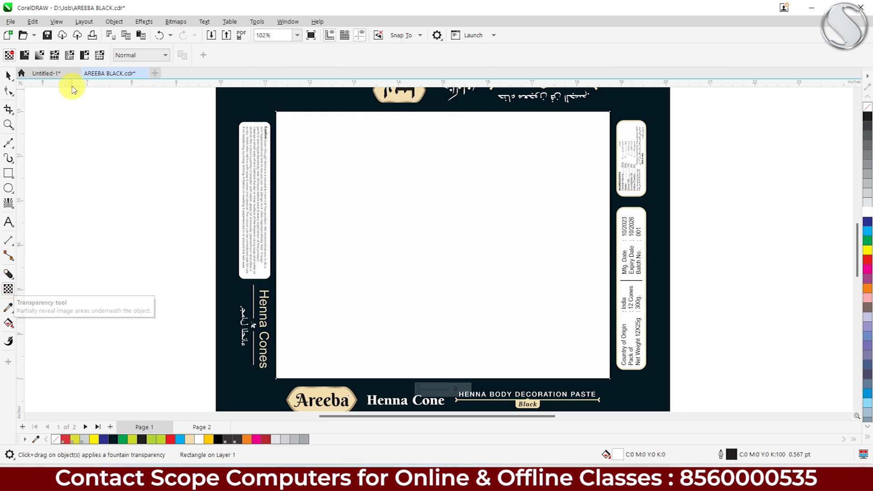
Step: Give the white rectangle a small, dense dotted vector-pattern transparency, inverted
{"action": "left_click", "coordinate": [55, 56]}
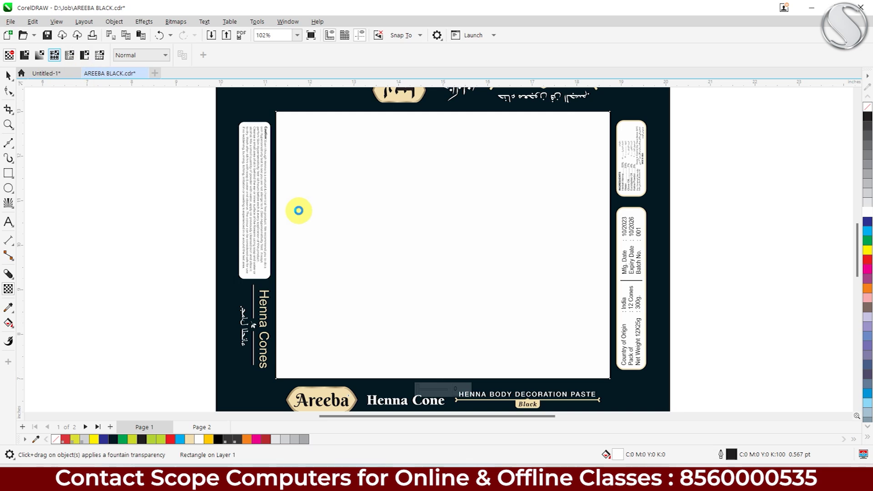
{"action": "left_click", "coordinate": [299, 211]}
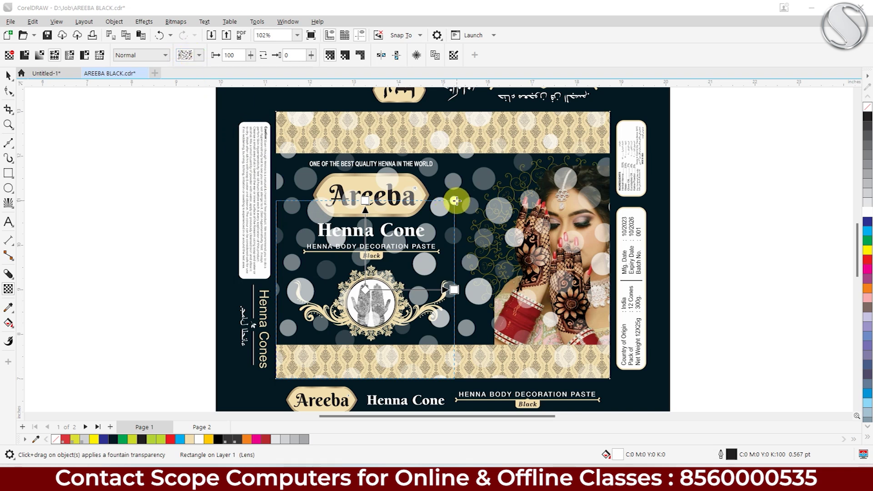
{"action": "left_click_drag", "start_coordinate": [455, 200], "coordinate": [399, 255]}
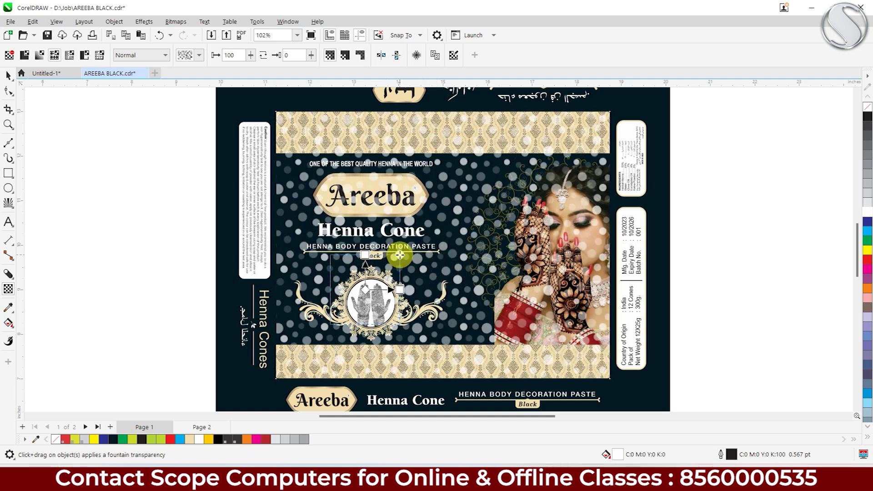
{"action": "left_click_drag", "start_coordinate": [400, 255], "coordinate": [384, 271]}
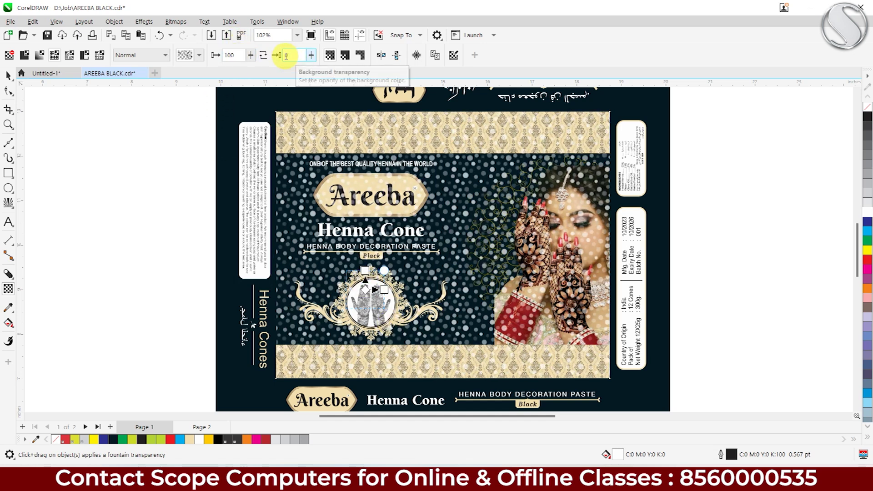
{"action": "left_click", "coordinate": [263, 55]}
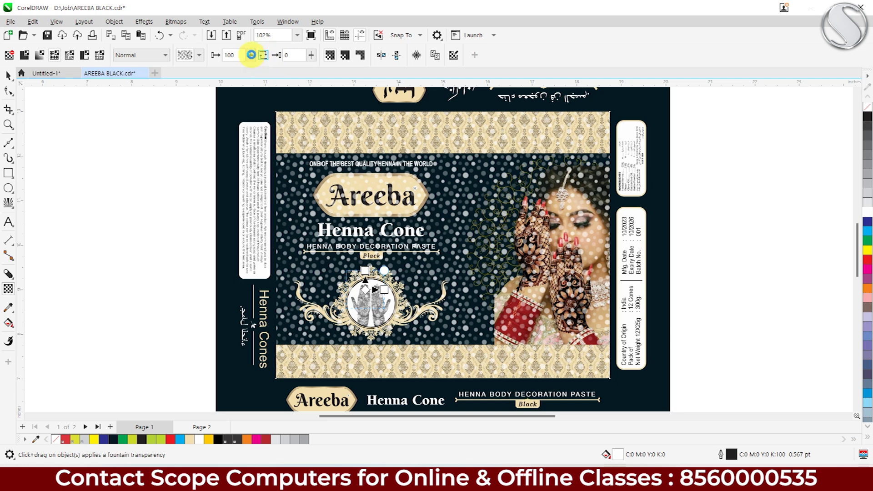
{"action": "left_click", "coordinate": [251, 55]}
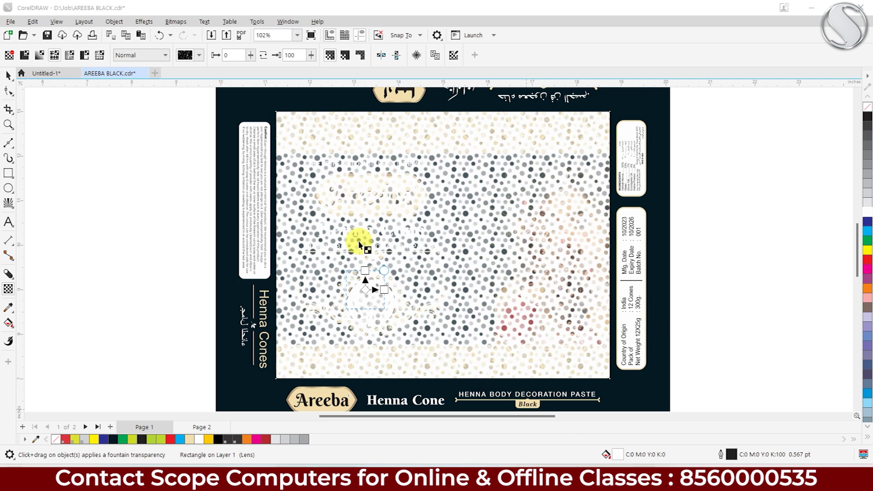
Step: Set the transparency end value to 50 and swap the start and end values
{"action": "double_click", "coordinate": [287, 55]}
{"action": "type", "text": "50"}
{"action": "key", "text": "Return"}
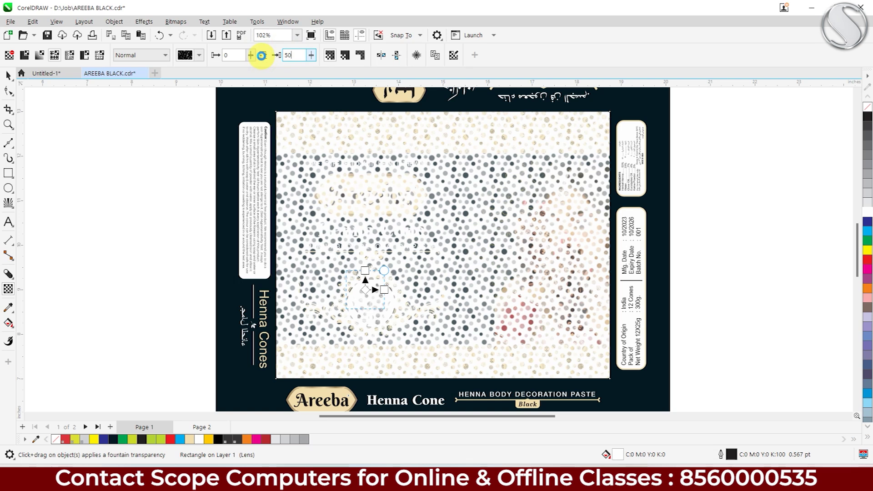
{"action": "left_click", "coordinate": [259, 55]}
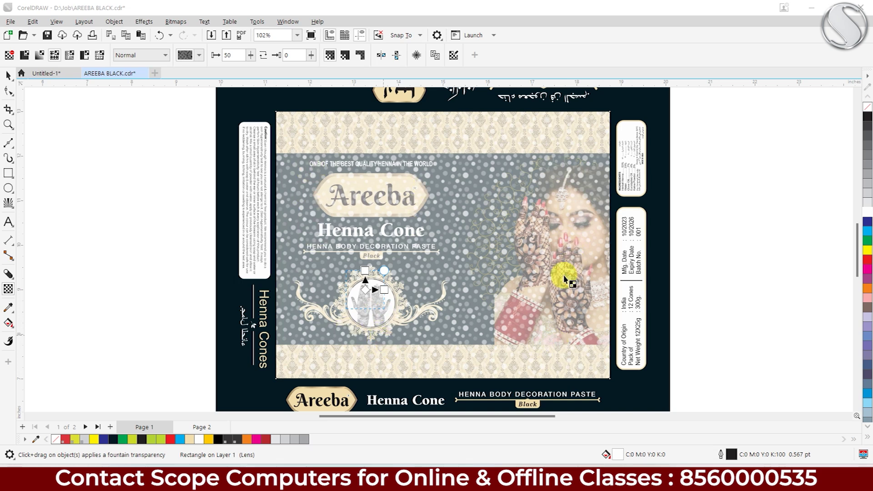
Step: Move the overlay rectangle back two steps in stacking order with Ctrl+PgDn
{"action": "left_click", "coordinate": [9, 76]}
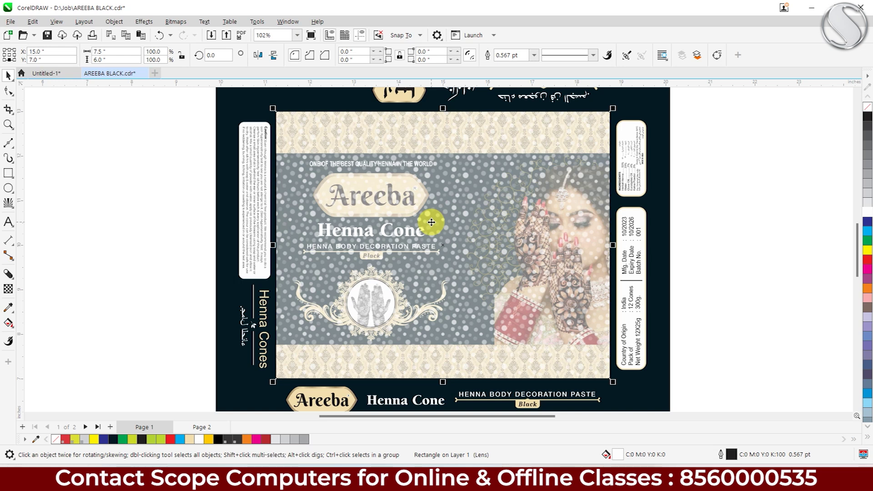
{"action": "key", "text": "ctrl"}
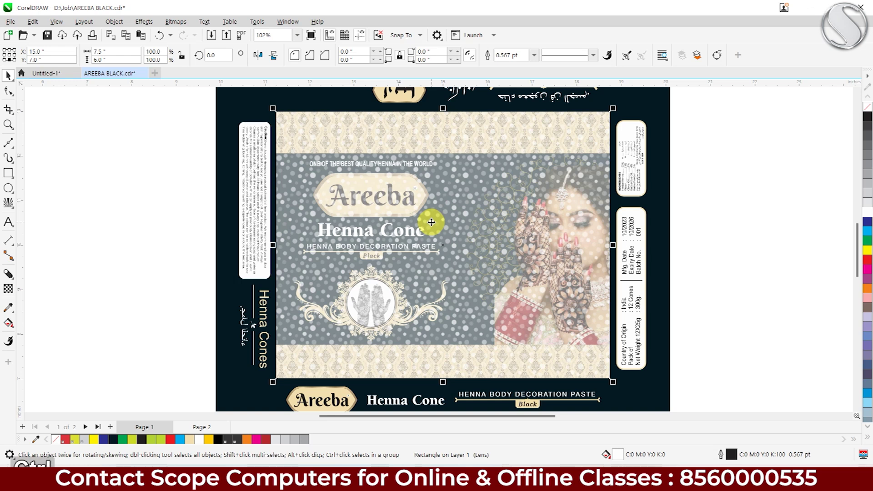
{"action": "key", "text": "ctrl+Page_Down"}
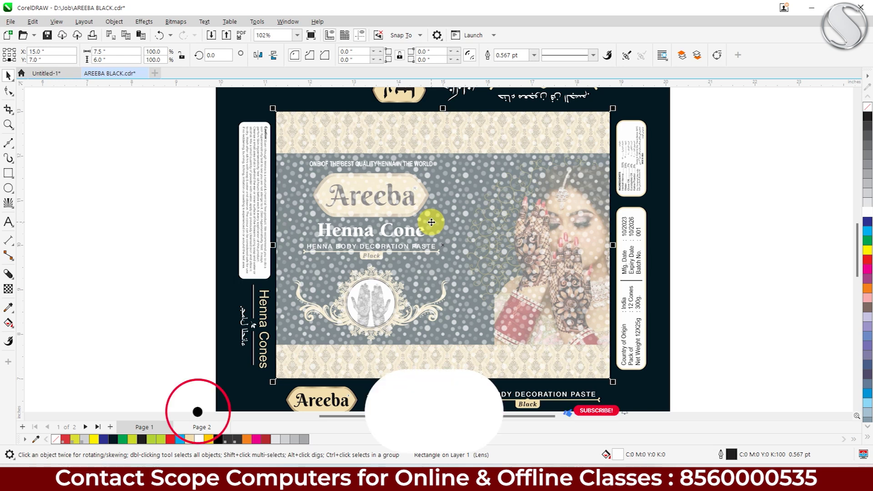
{"action": "key", "text": "ctrl+Page_Down"}
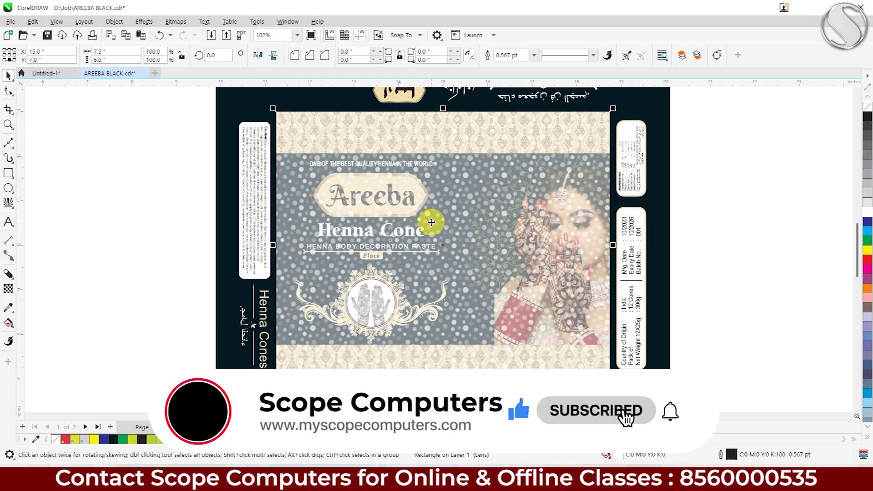
{"action": "left_click", "coordinate": [114, 23]}
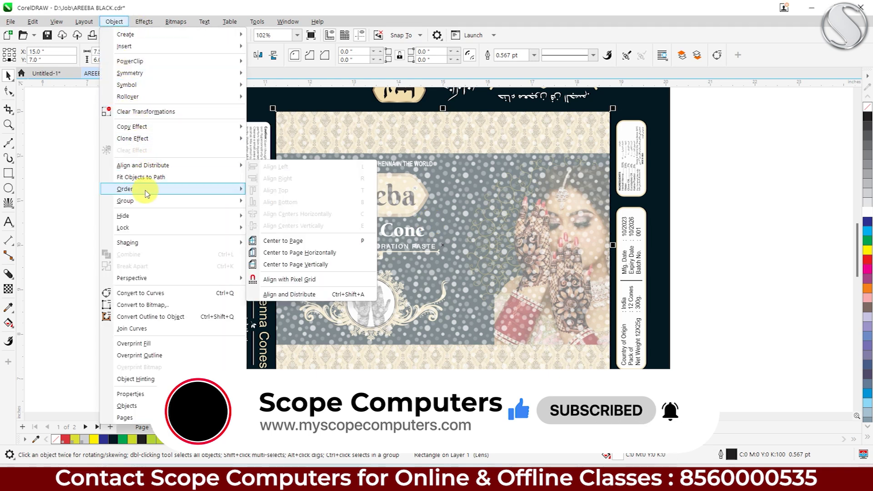
{"action": "mouse_move", "coordinate": [125, 189]}
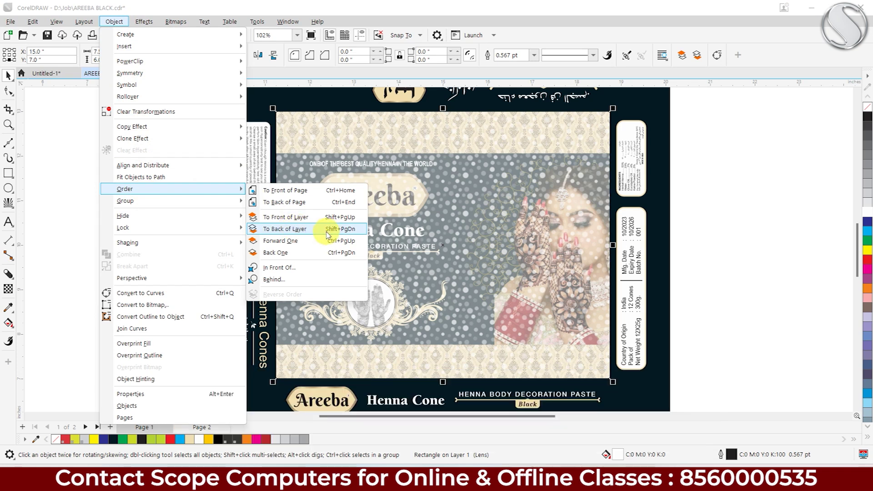
Step: Send the rectangle to the back of the layer, bring it forward one, then deselect
{"action": "left_click", "coordinate": [326, 229]}
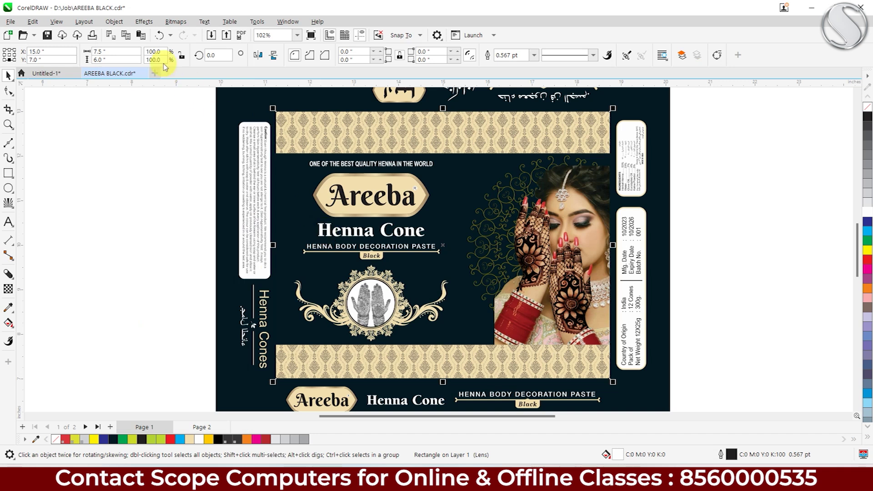
{"action": "left_click", "coordinate": [114, 21]}
{"action": "left_click", "coordinate": [158, 186]}
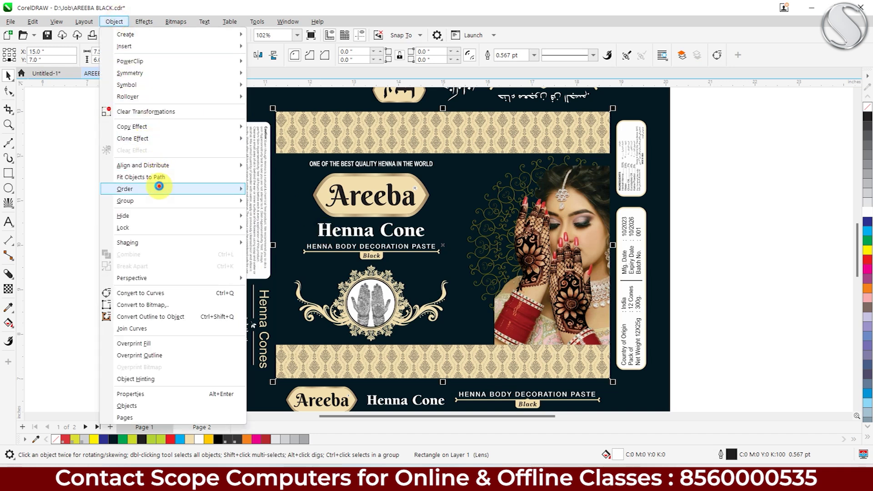
{"action": "left_click", "coordinate": [295, 246]}
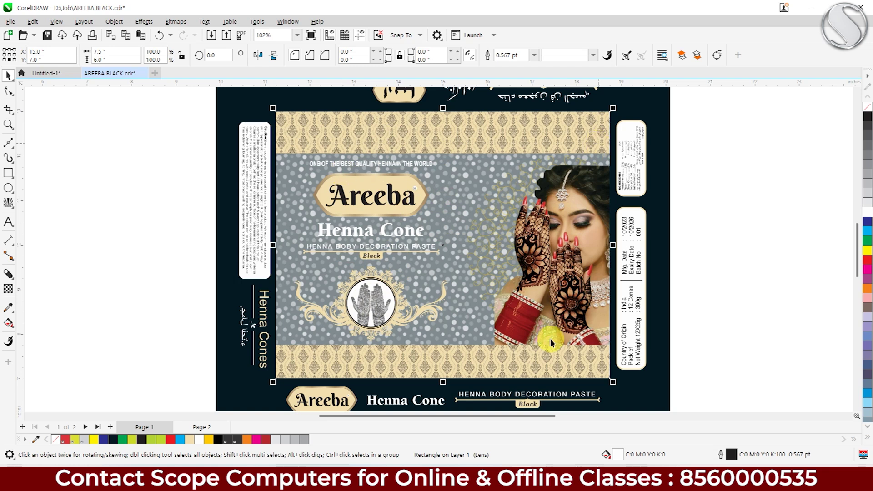
{"action": "left_click", "coordinate": [9, 288]}
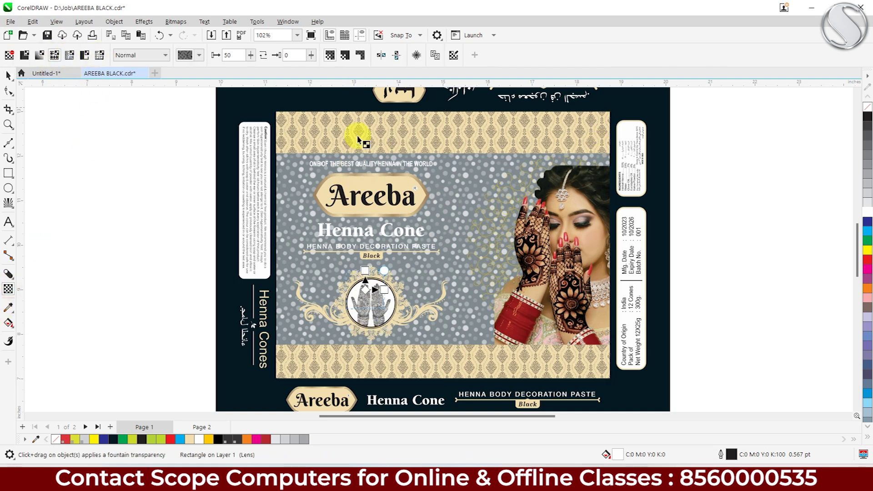
{"action": "left_click", "coordinate": [8, 75]}
{"action": "left_click", "coordinate": [127, 210]}
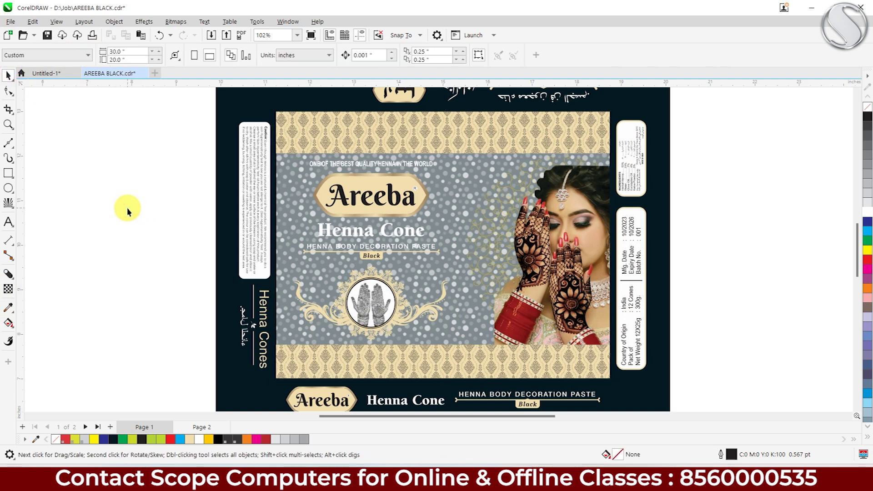